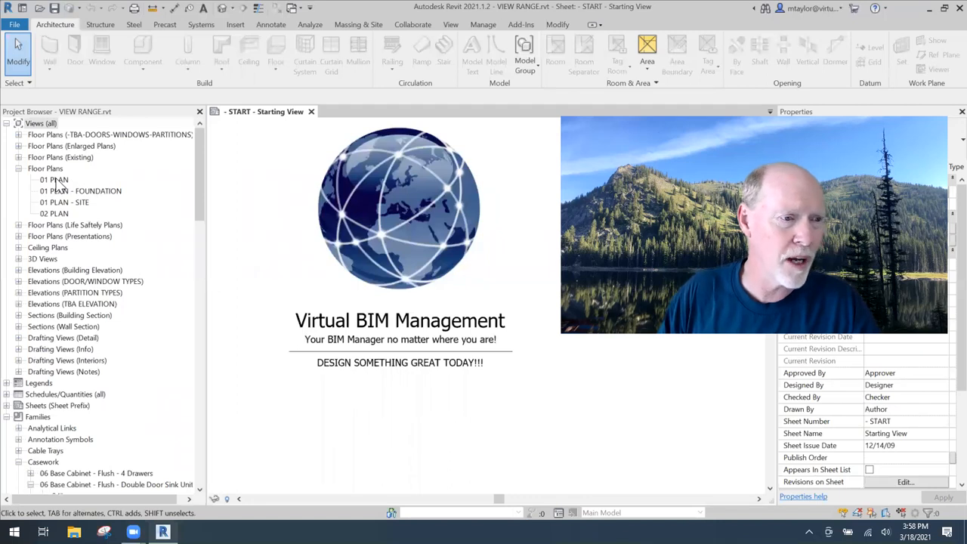
Open the 02 PLAN floor plan view
left_click(56, 216)
double_click(83, 218)
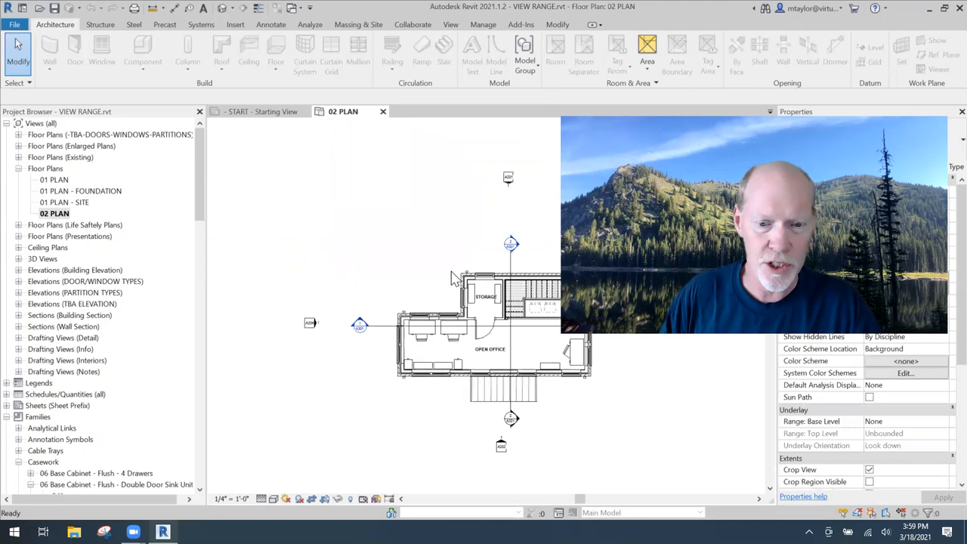
mouse_move(442, 245)
middle_mouse_down()
mouse_move(389, 223)
mouse_move(362, 229)
middle_mouse_up()
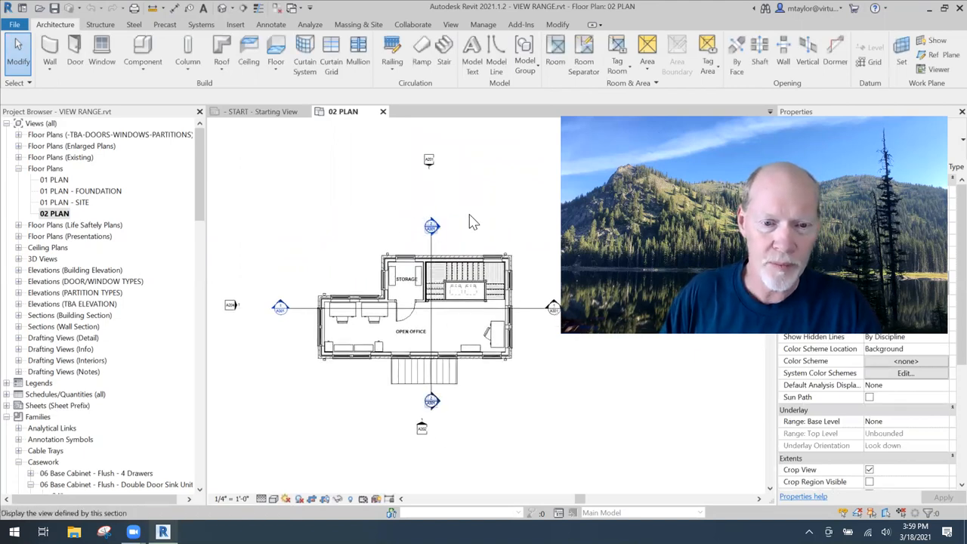
Open the vertical building section from its section marker in the plan and narrow the Project Browser for more drawing space
double_click(431, 226)
middle_click_drag(599, 384, 511, 327)
scroll(489, 338, "up", 1)
left_click_drag(204, 246, 166, 249)
scroll(468, 338, "up", 1)
scroll(451, 334, "down", 1)
middle_click_drag(444, 334, 473, 353)
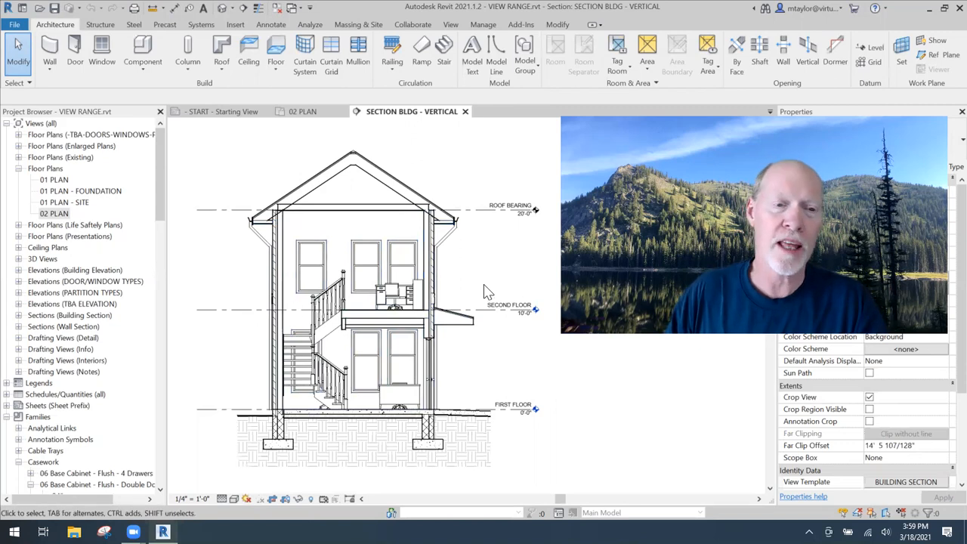
Examine the view range levels and offsets of the 02 PLAN floor plan and close the dialog without changes
left_click(305, 111)
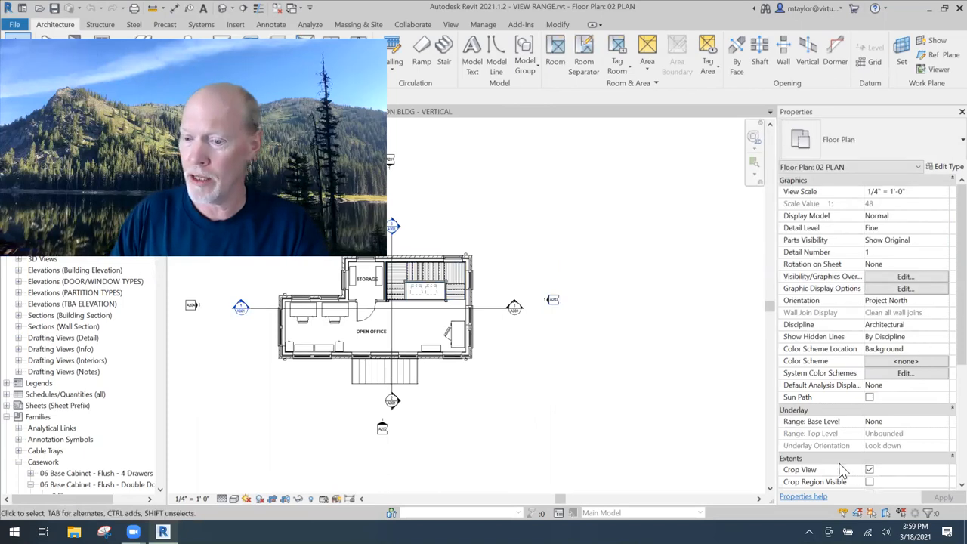
scroll(839, 359, "down", 3)
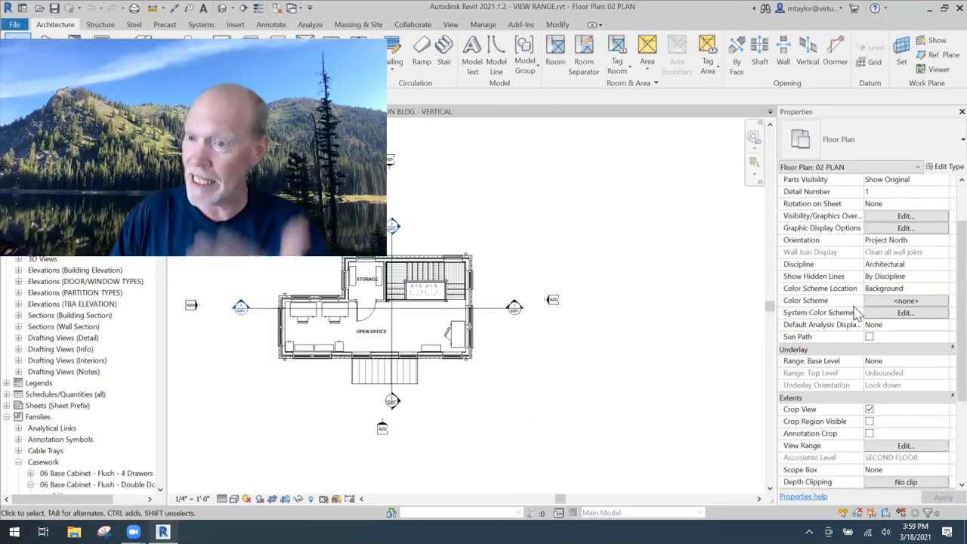
left_click(905, 410)
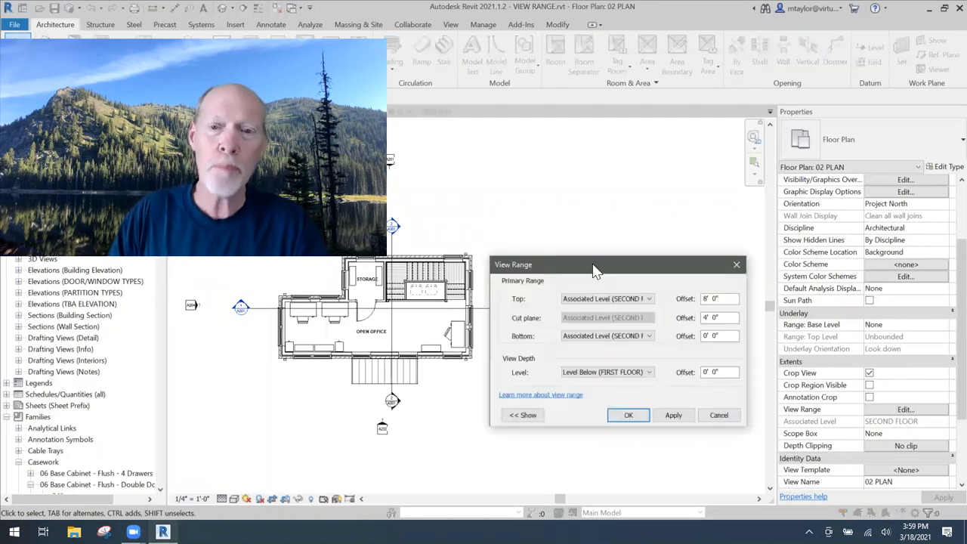
left_click_drag(594, 271, 532, 145)
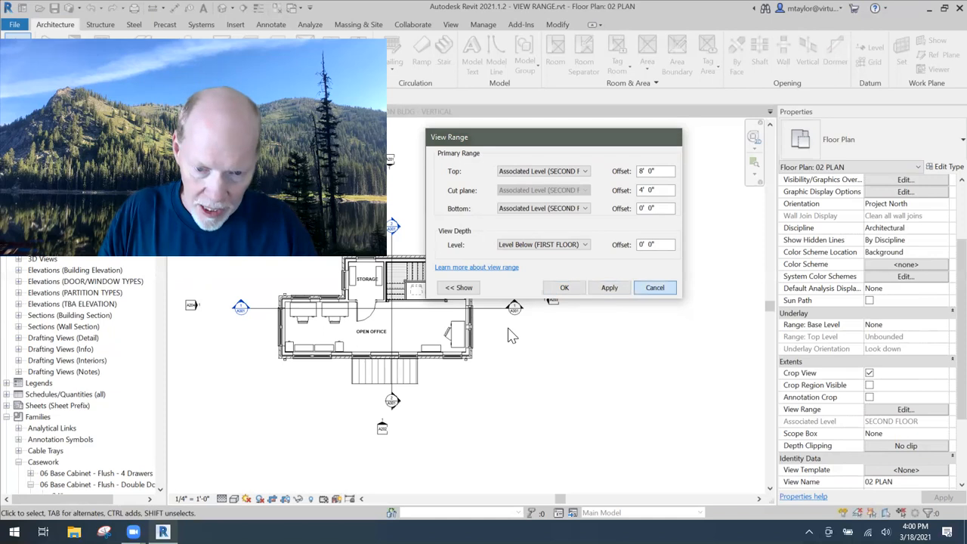
key("Escape")
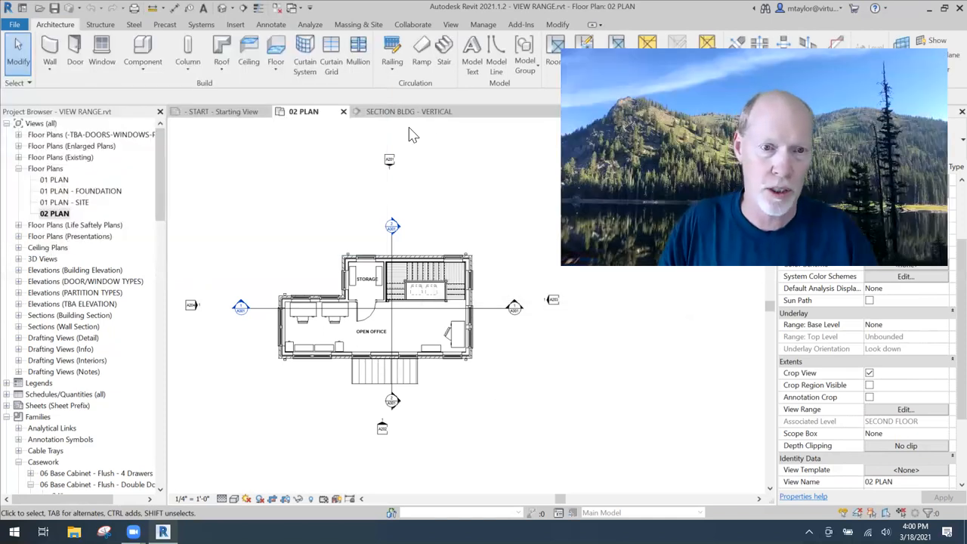
In the vertical building section, draw two horizontal red detail lines about 26' long across the building above the Second Floor level
left_click(412, 113)
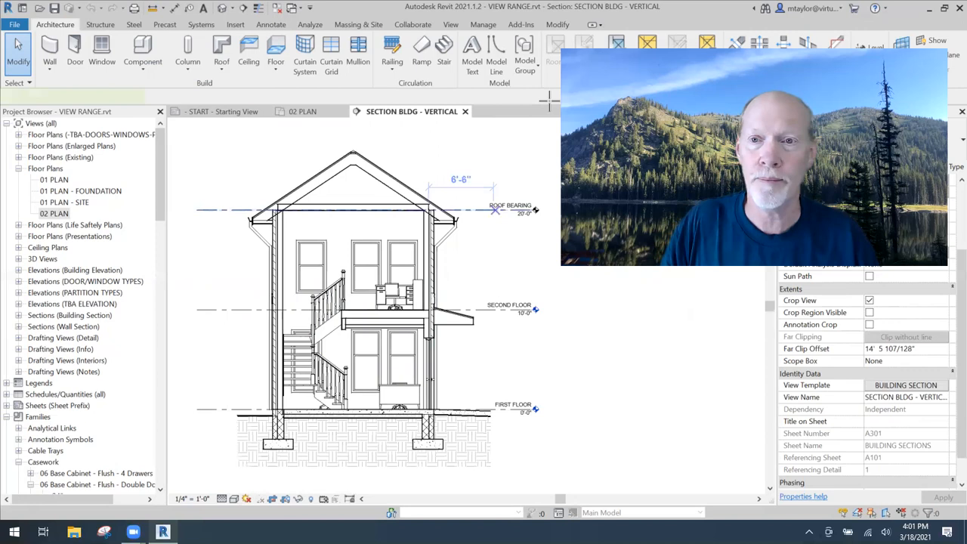
key("d")
key("l")
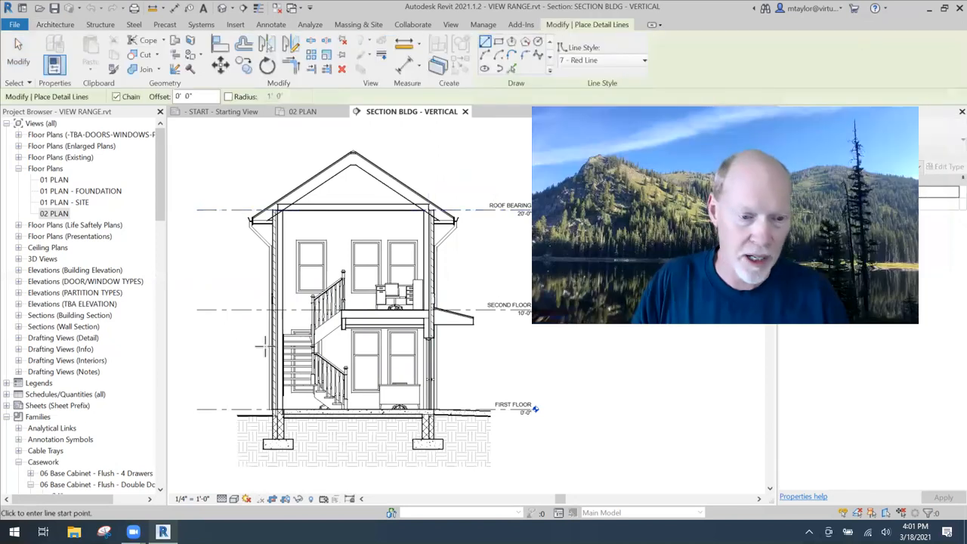
left_click(237, 257)
left_click(490, 258)
key("Escape")
key("Escape")
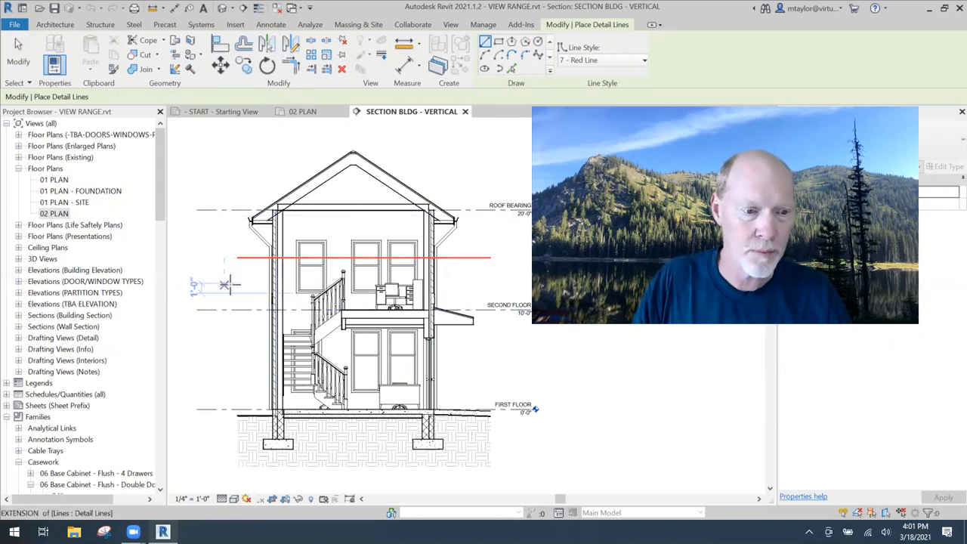
left_click(238, 290)
left_click(490, 290)
key("Escape")
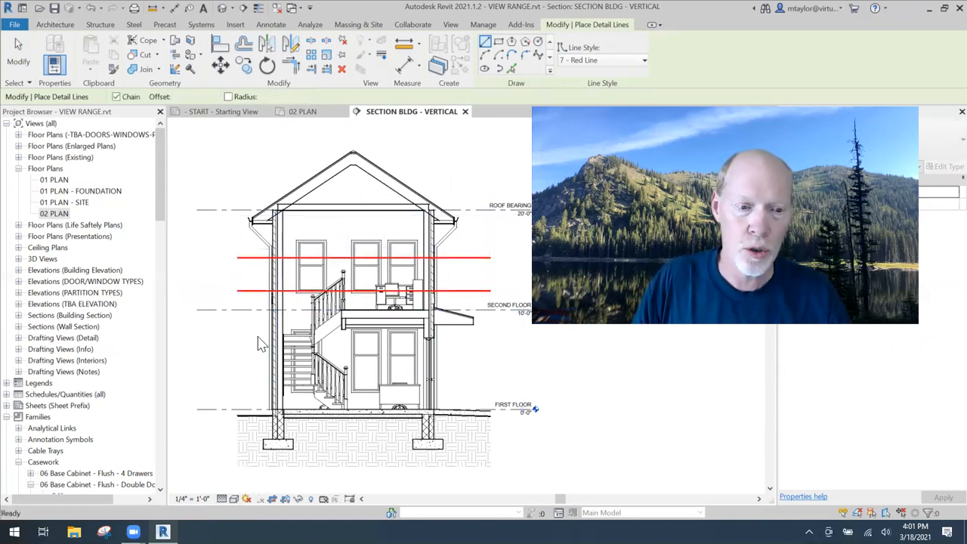
Draw two more horizontal red detail lines about 26' long across the building between the First Floor and Second Floor levels
left_click(237, 329)
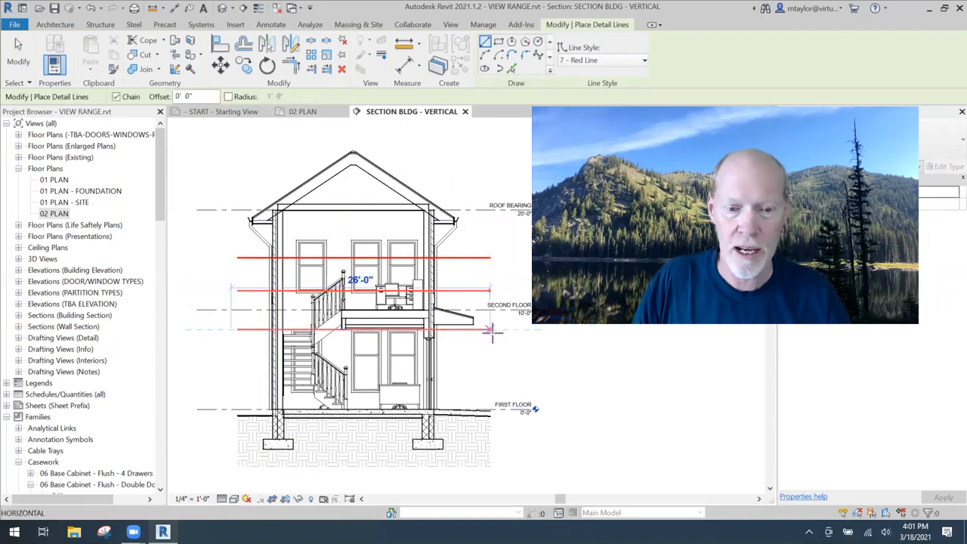
left_click(490, 328)
key("Escape")
left_click(237, 374)
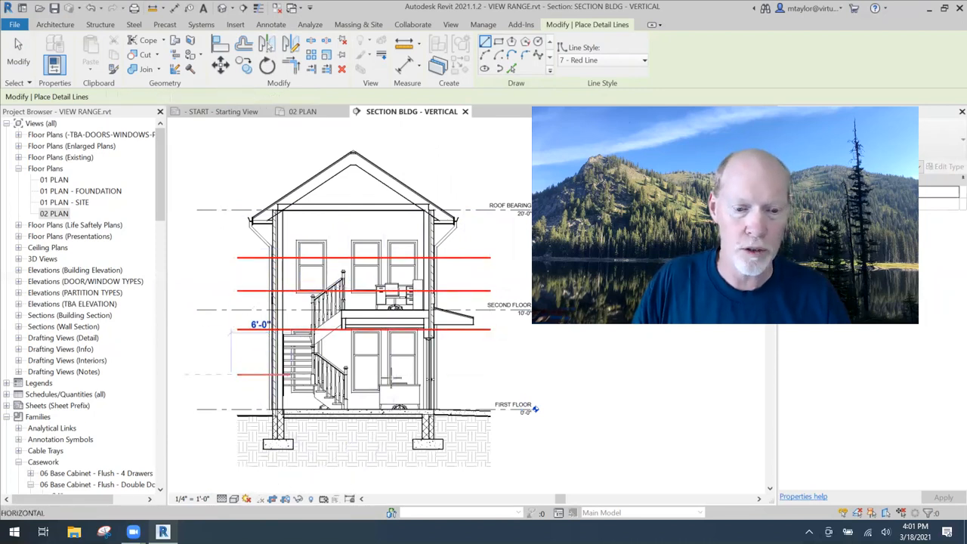
left_click(490, 374)
key("Escape")
key("Escape")
middle_click_drag(524, 389, 503, 335)
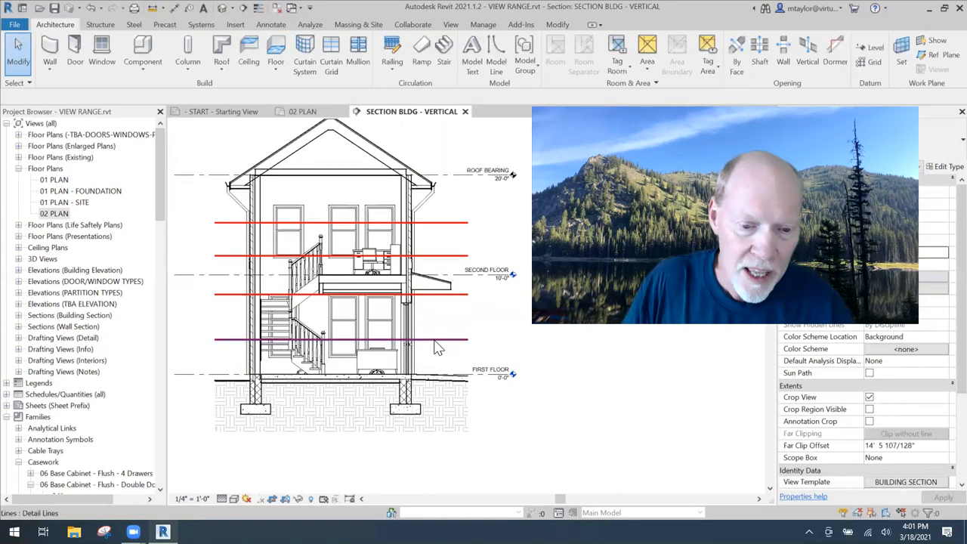
Align the lowest red detail line with the First Floor level
left_click(476, 341)
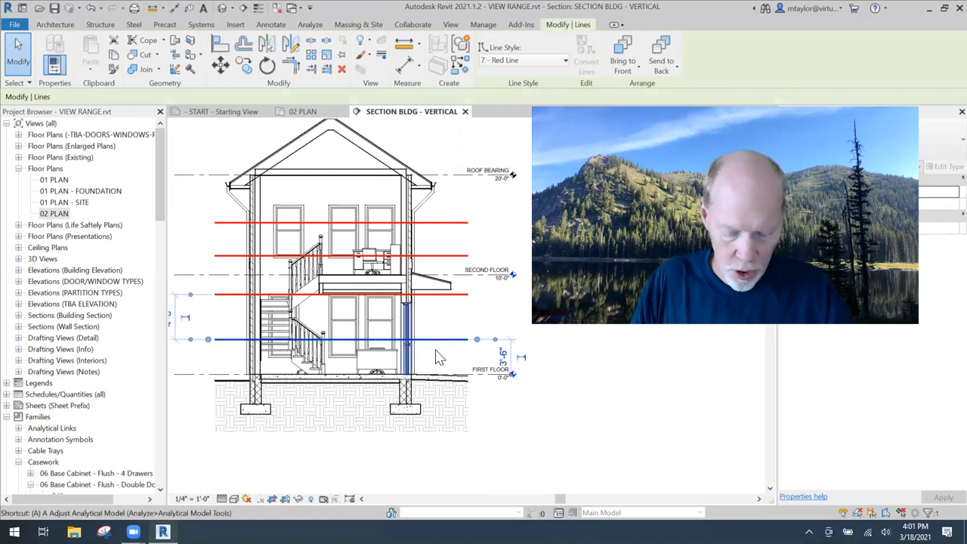
key("Escape")
left_click_drag(227, 340, 231, 374)
key("Escape")
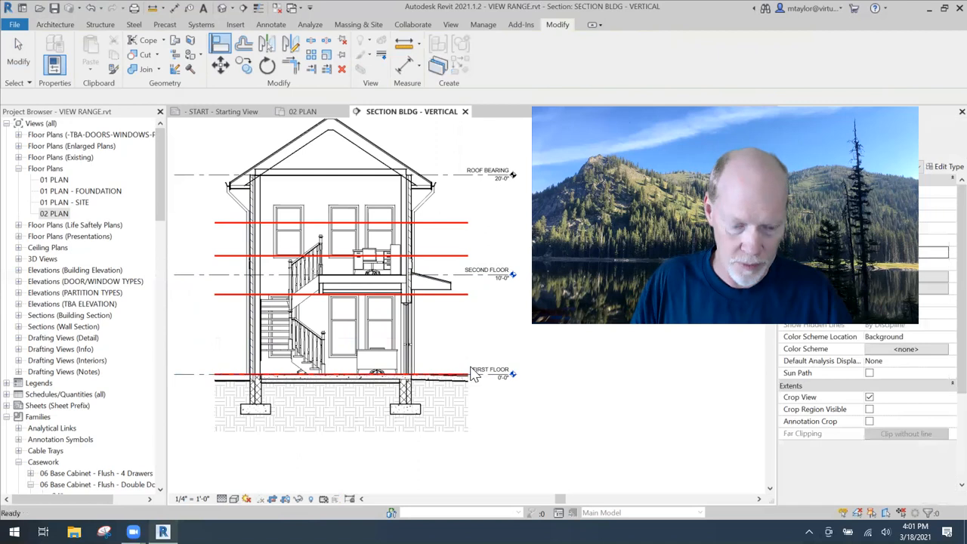
Label the red line at the First Floor level with the text "view depth"
key("t")
key("x")
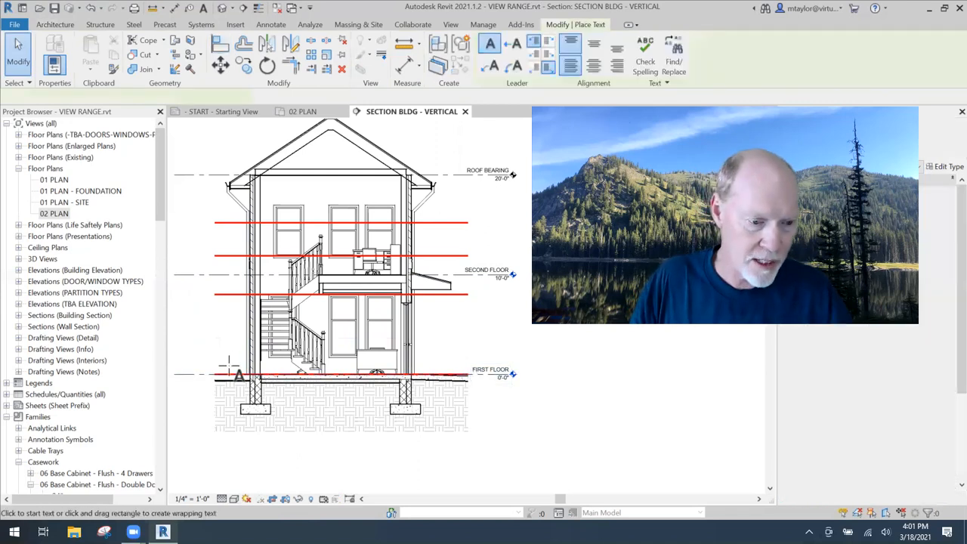
left_click(230, 371)
type("View de")
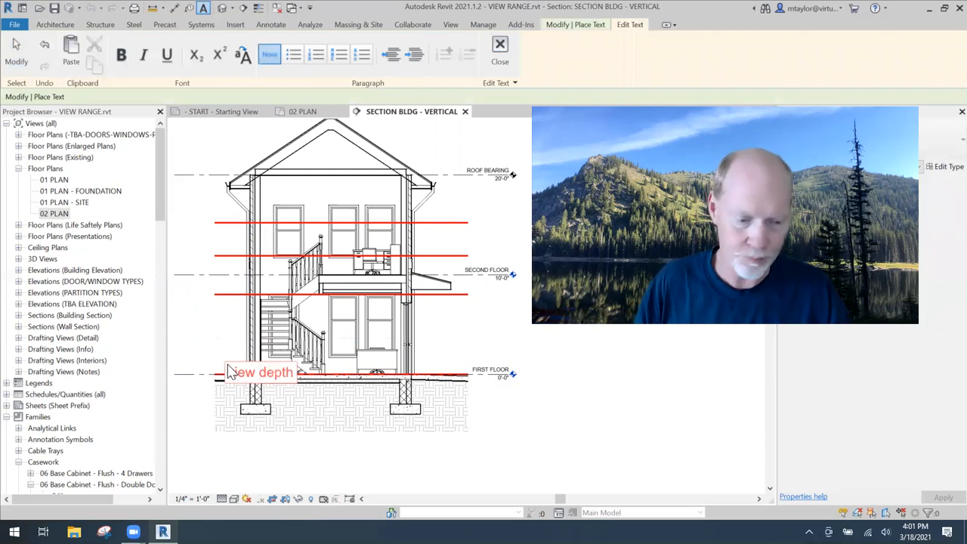
left_click(228, 344)
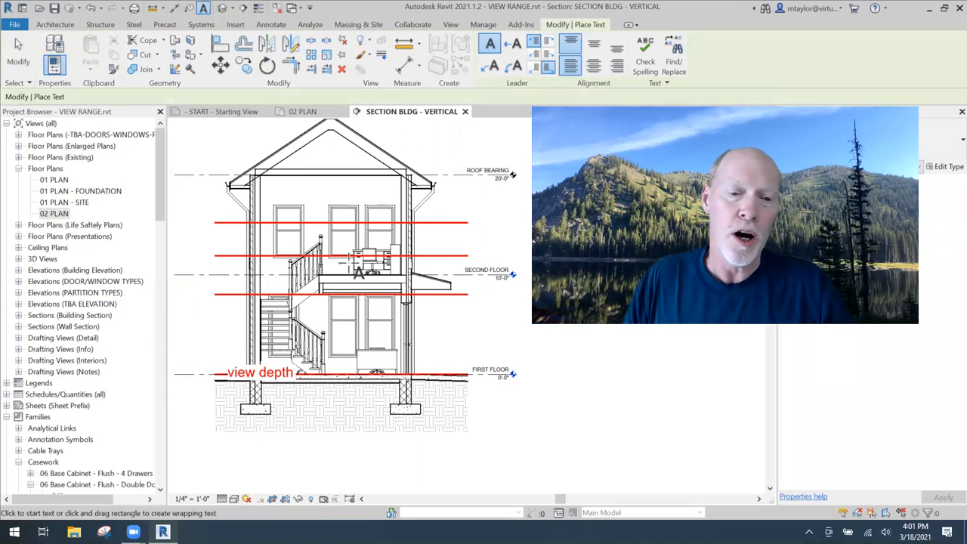
key("Escape")
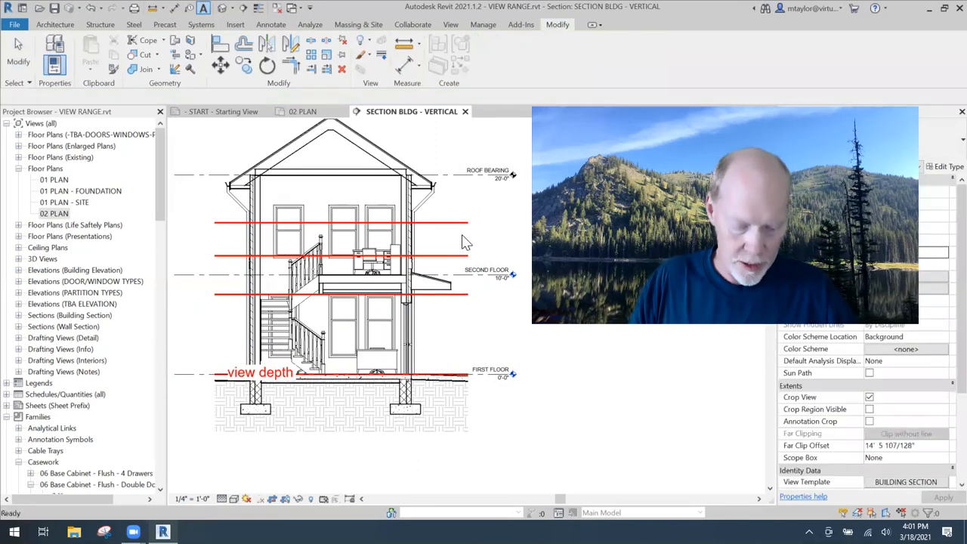
Place an aligned dimension beside the building from the Second Floor level to the uppermost red line
left_click(214, 276)
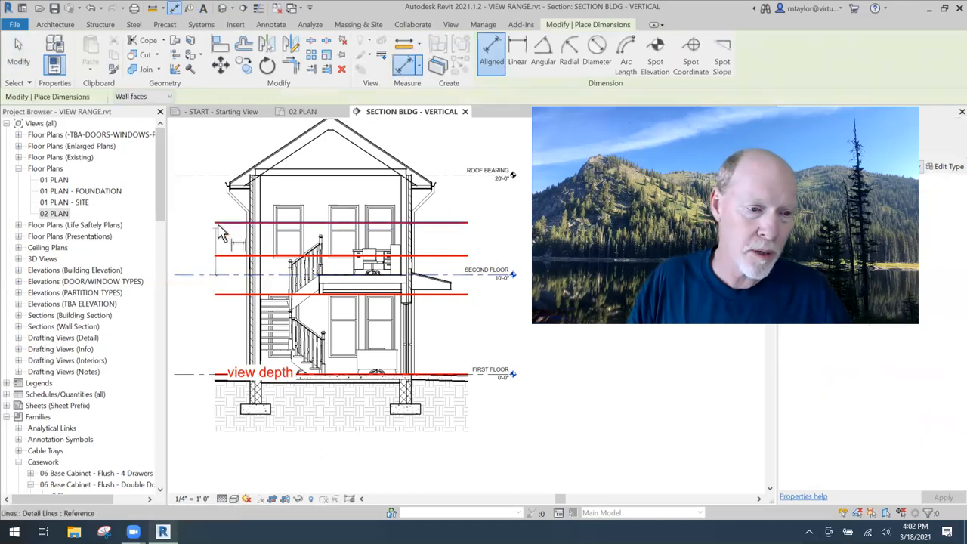
left_click(216, 224)
middle_click_drag(287, 246, 350, 248)
left_click(246, 235)
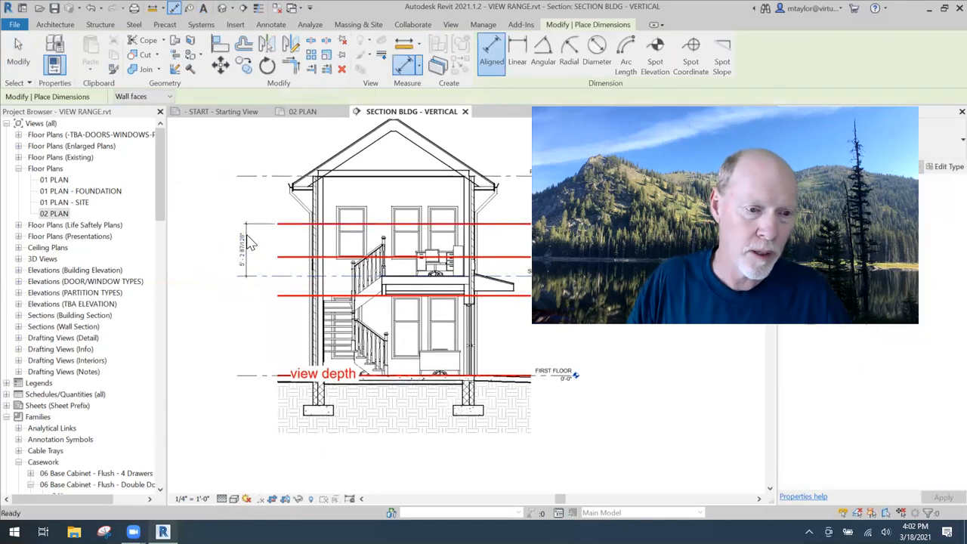
key("Escape")
key("Escape")
Set the uppermost red line 8'-0" above the Second Floor level through its dimension
left_click(295, 224)
left_click(240, 254)
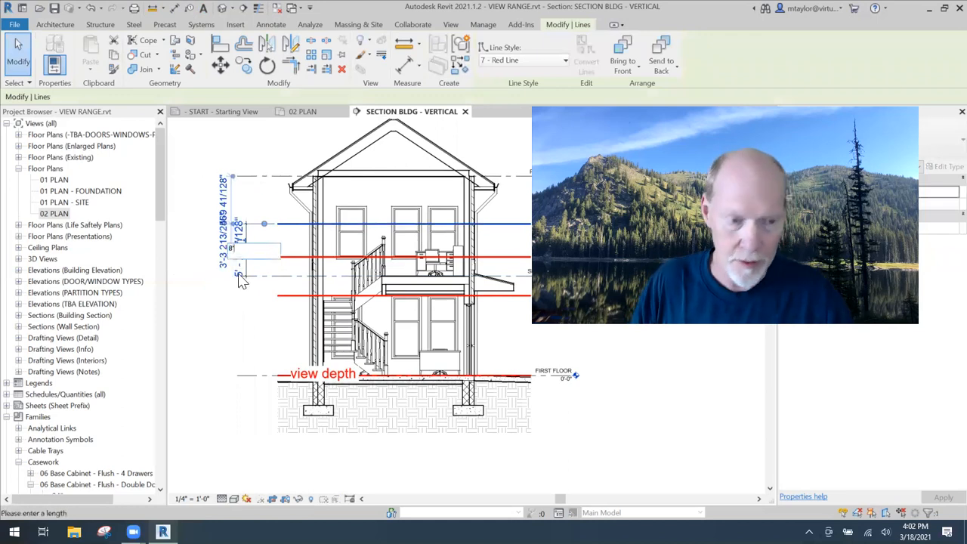
key("Escape")
key("Escape")
scroll(255, 247, "down", 2)
middle_click_drag(255, 247, 249, 219)
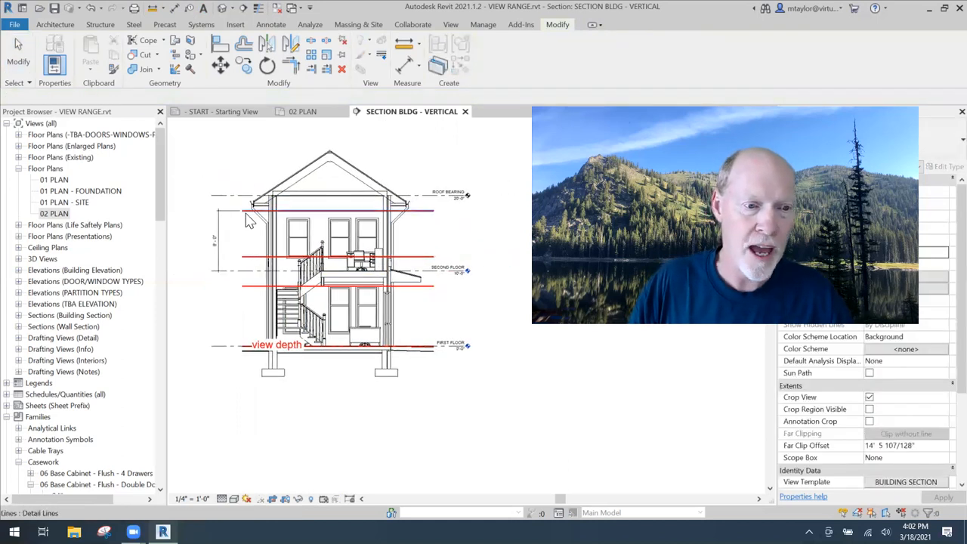
scroll(246, 225, "up", 1)
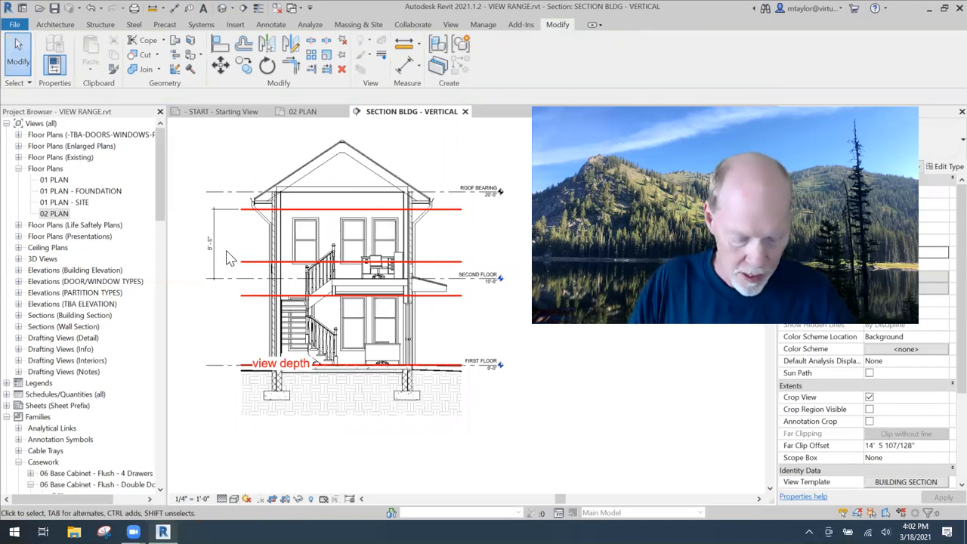
Add the text "top" at the uppermost red line and move it up onto the line
key("t")
key("x")
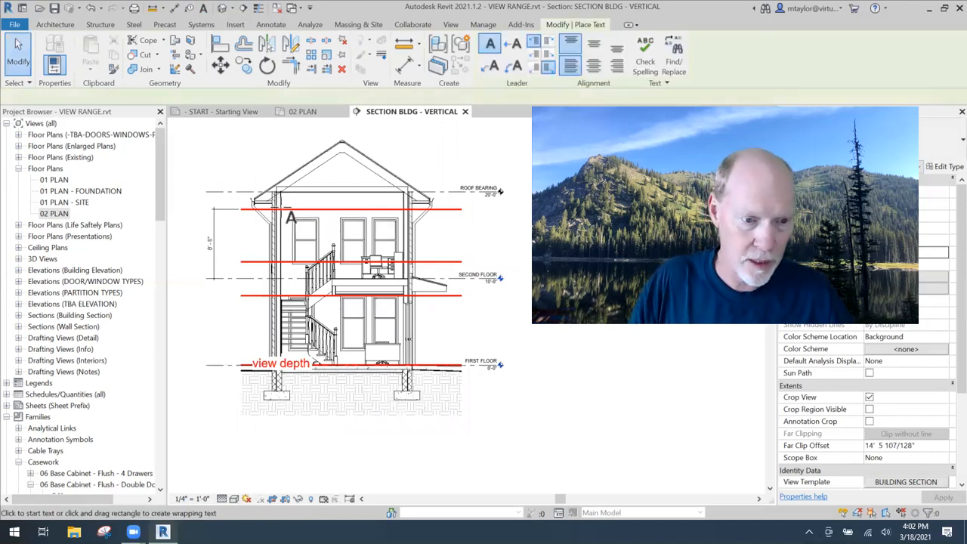
left_click(261, 211)
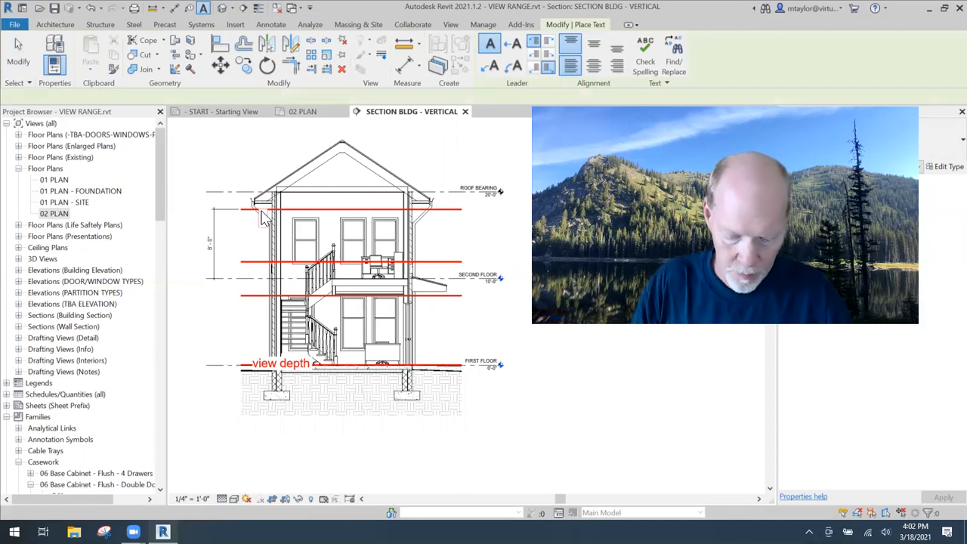
type("top")
key("Escape")
key("Escape")
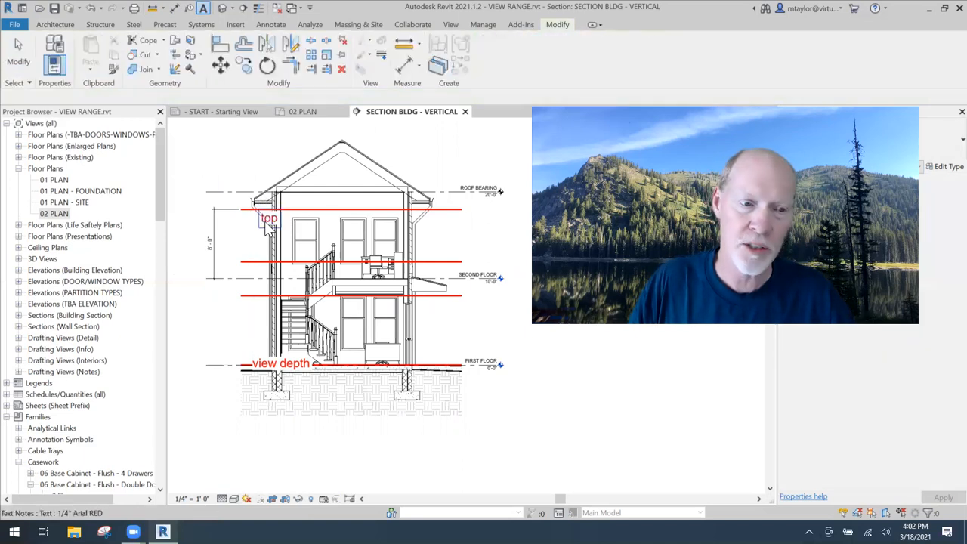
left_click(268, 223)
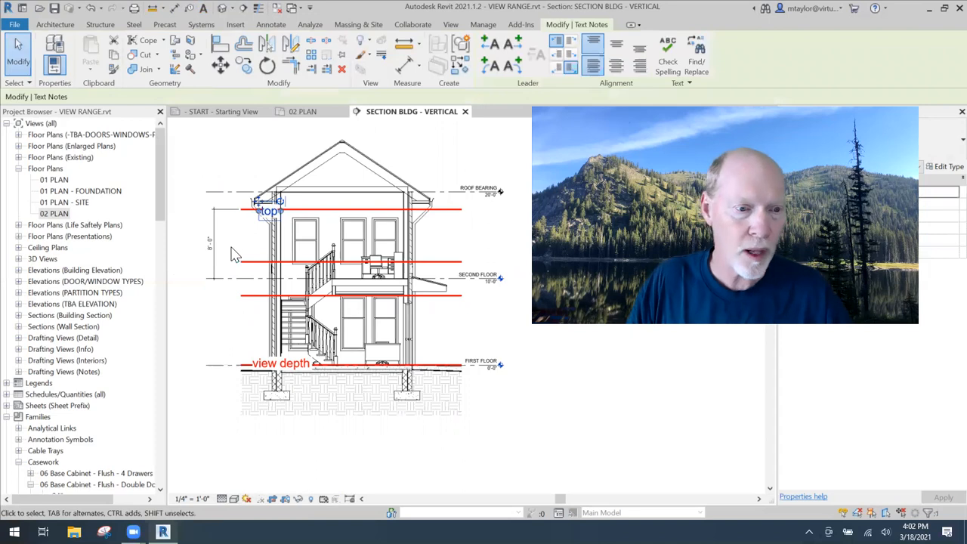
left_click(244, 248)
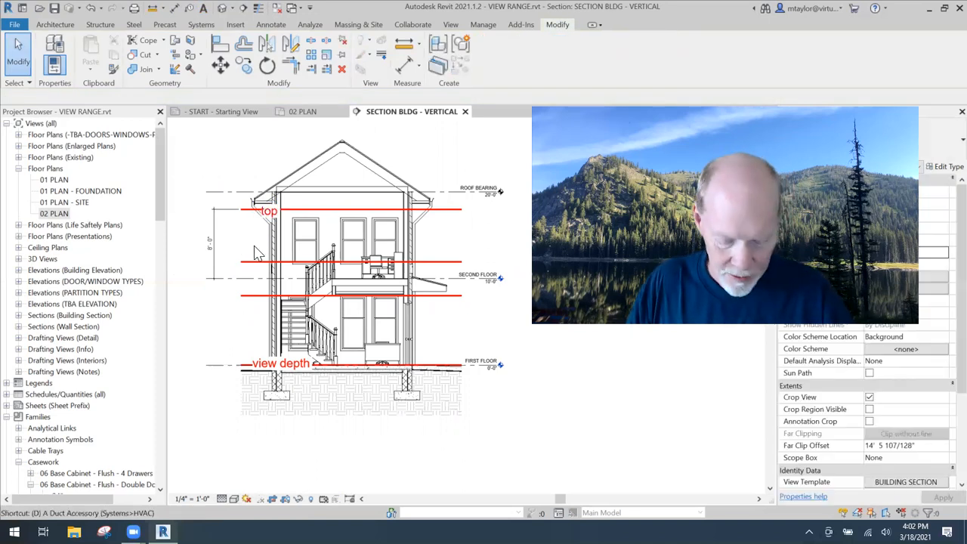
Place an aligned dimension from the Second Floor level to the red line just above it
key("d")
key("i")
left_click(240, 279)
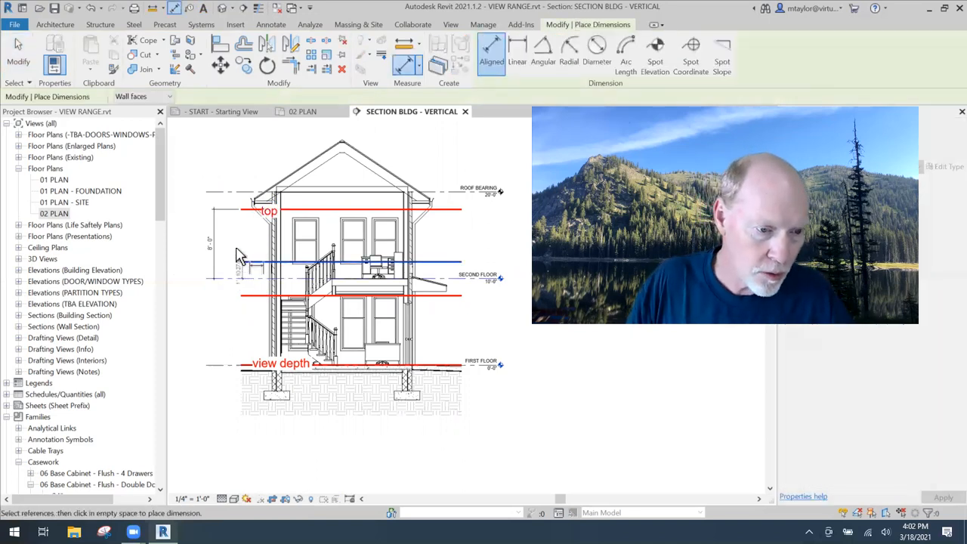
key("Escape")
key("Escape")
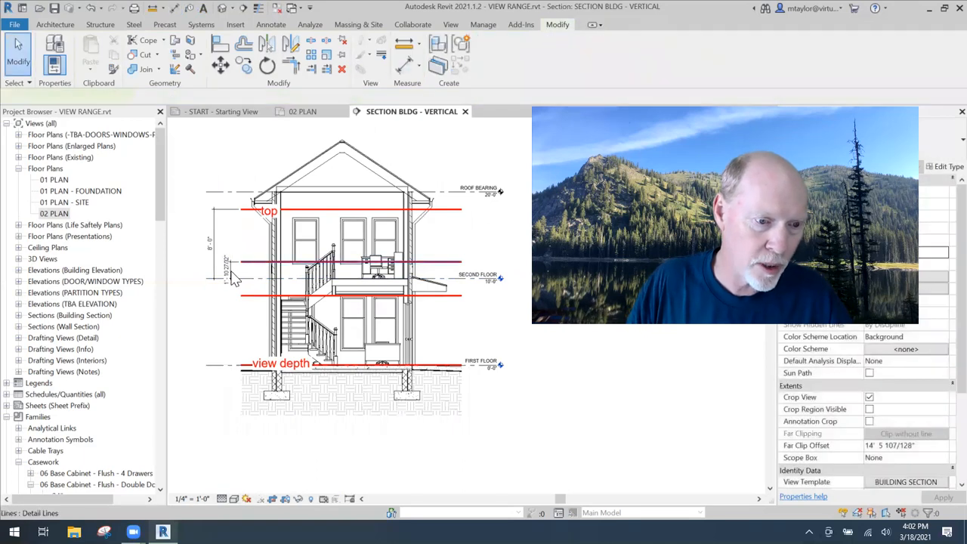
Set the red line just above the Second Floor level to a height of 4'-0" through its dimension
left_click(250, 262)
left_click(227, 269)
type("4")
key("Return")
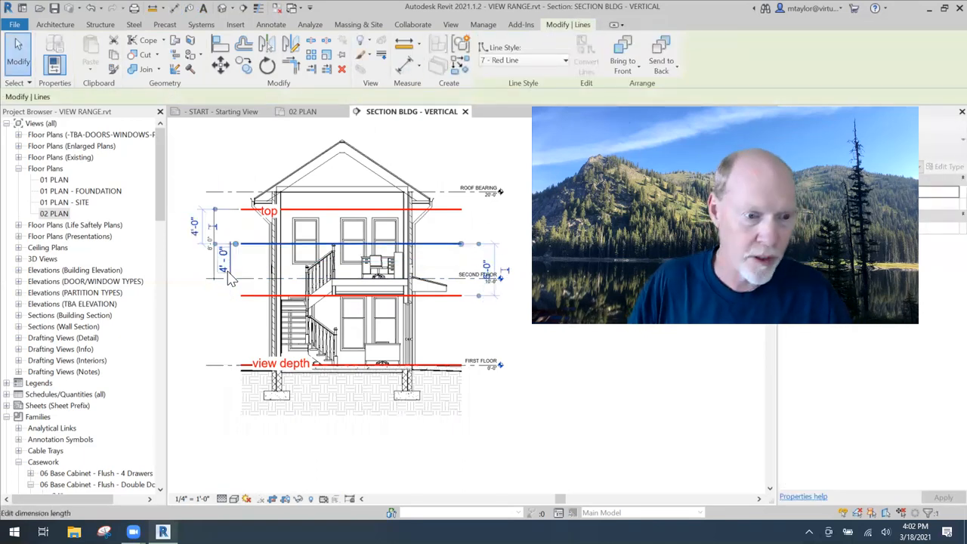
left_click(232, 271)
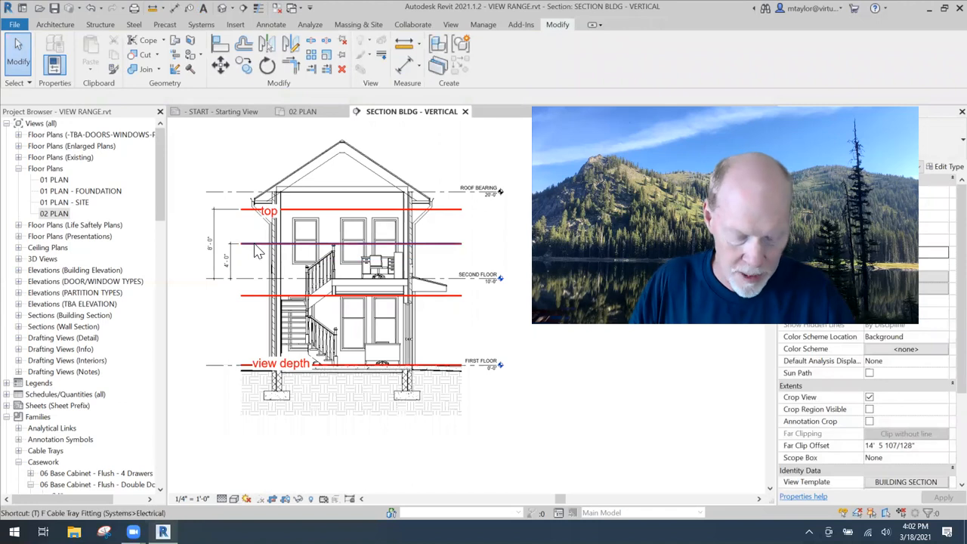
Add the text "cut" at the red line 4'-0" above the Second Floor level
key("t")
key("x")
left_click(257, 247)
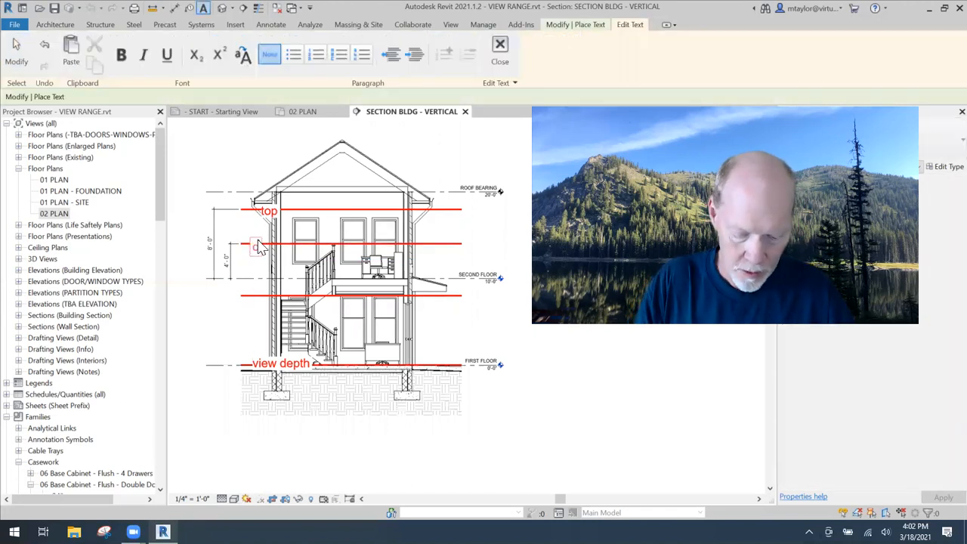
left_click(257, 272)
key("Escape")
key("Escape")
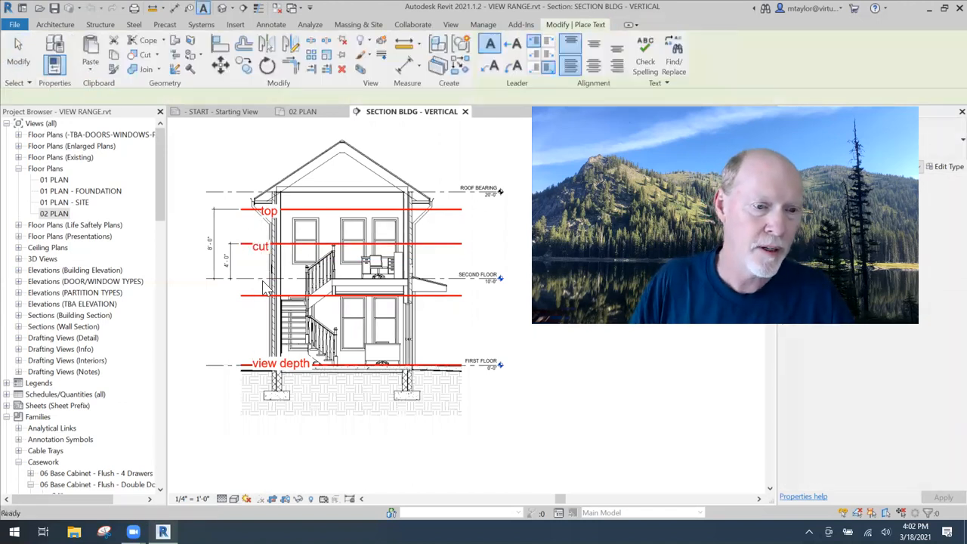
Align the red line just below the Second Floor level with that level
key("a")
key("l")
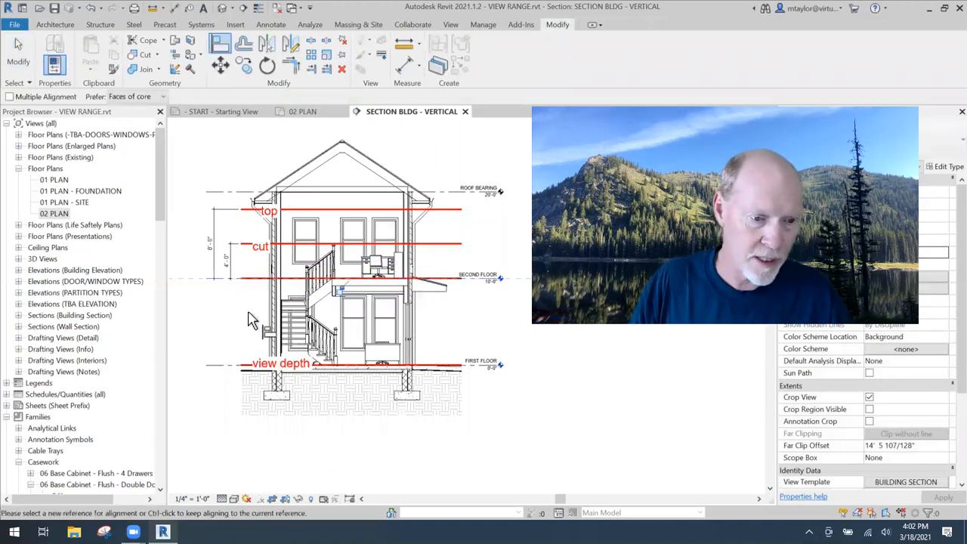
key("Escape")
Add the text "bottom" at the red line on the Second Floor level and move it up onto the line
key("t")
key("x")
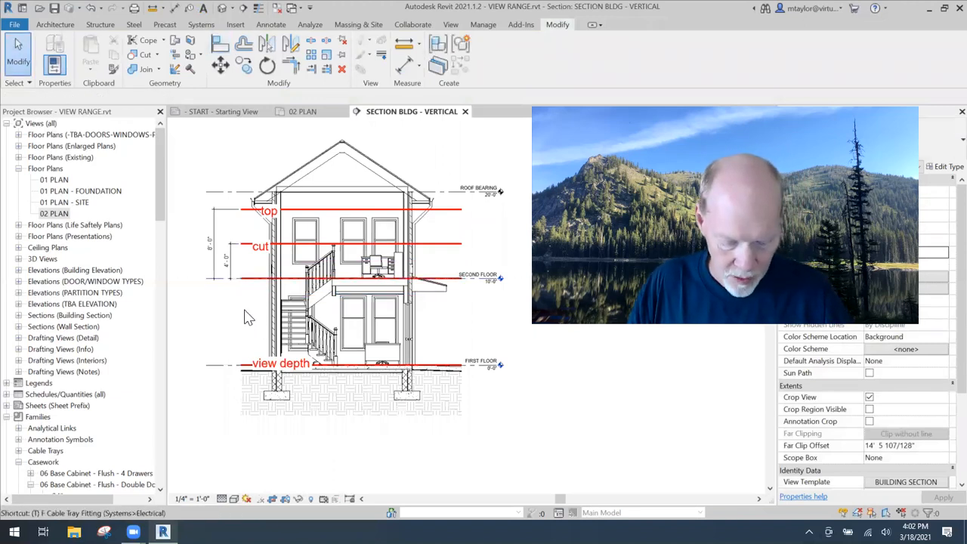
left_click(270, 279)
type("bottom")
key("Escape")
key("Escape")
scroll(272, 291, "up", 3)
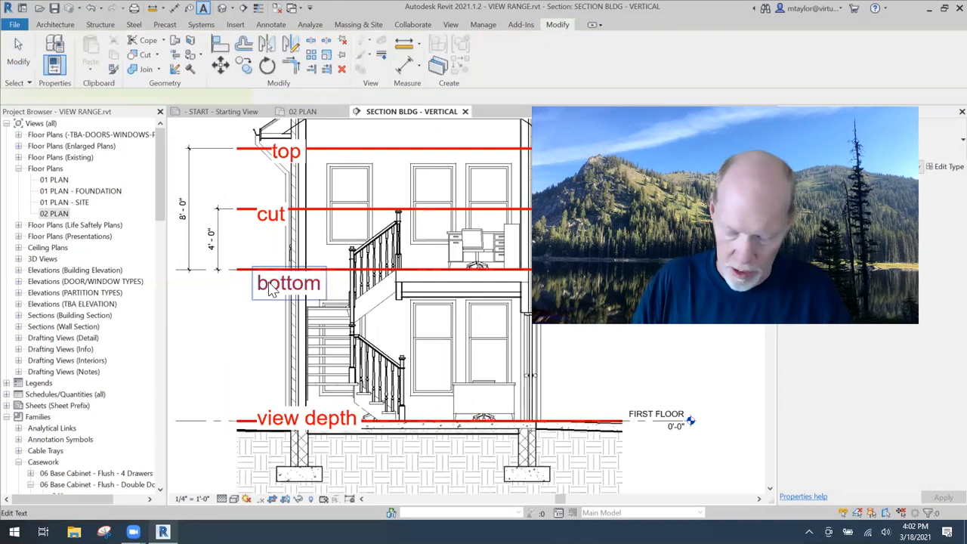
left_click(272, 291)
key("Escape")
scroll(272, 253, "down", 3)
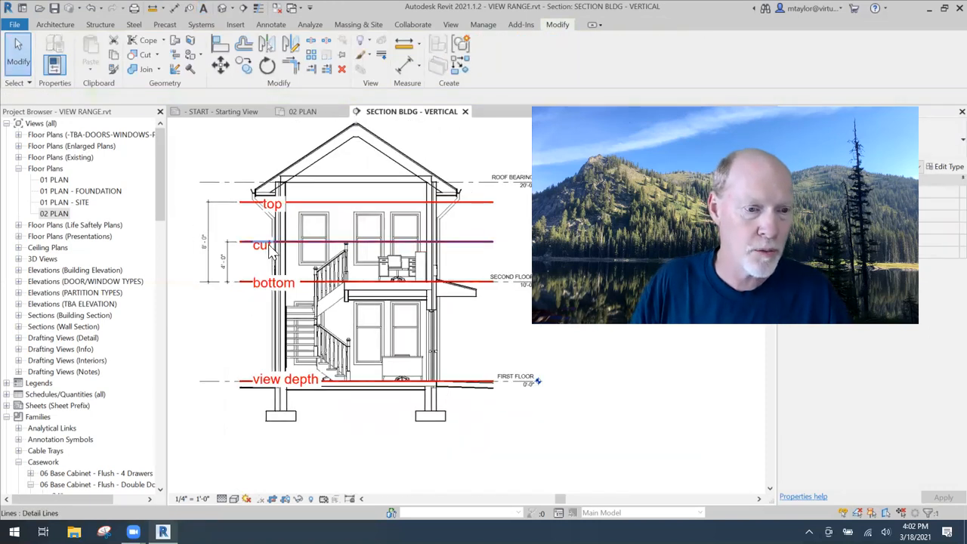
Move the "cut" text up onto its red line
left_click_drag(269, 247, 269, 240)
left_click(239, 315)
scroll(239, 315, "down", 2)
middle_click_drag(248, 331, 240, 335)
scroll(332, 243, "up", 3)
scroll(335, 239, "down", 1)
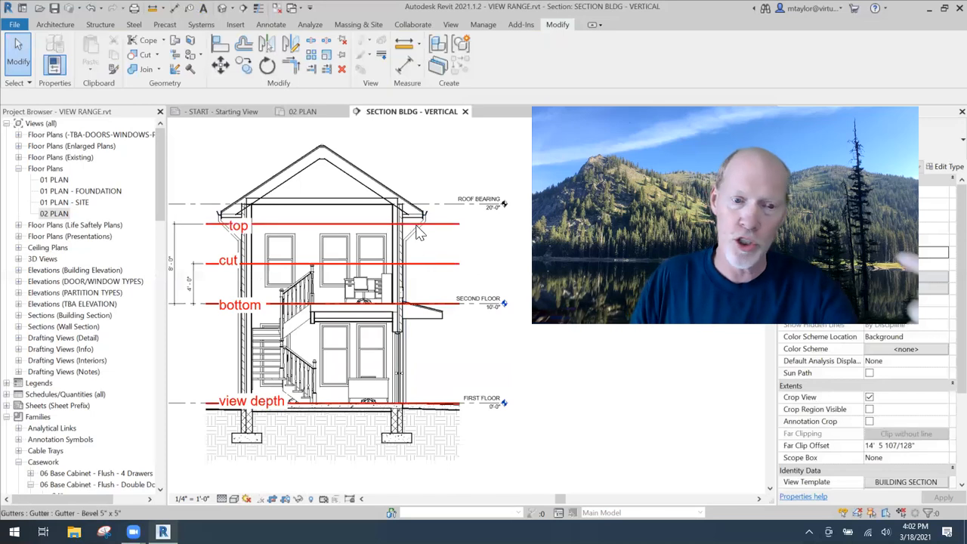
Draw vertical 7 - Red Line detail lines joining the ends of the cut and bottom lines on both sides of the building
key("d")
key("l")
left_click(460, 266)
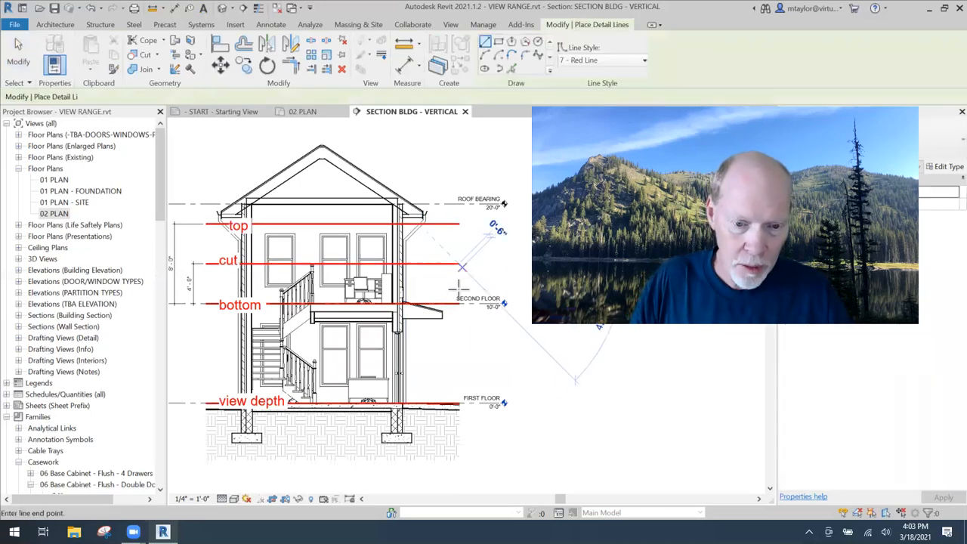
left_click(459, 304)
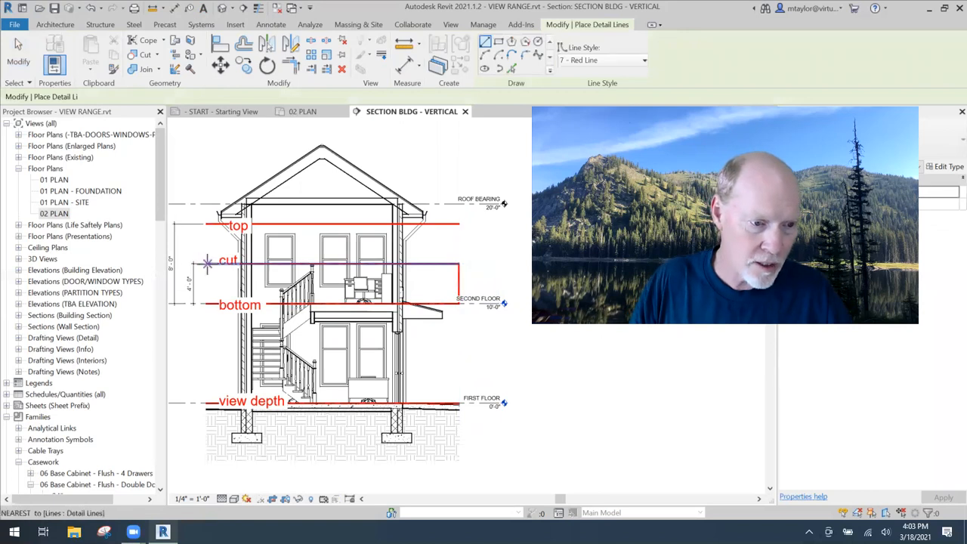
left_click(206, 304)
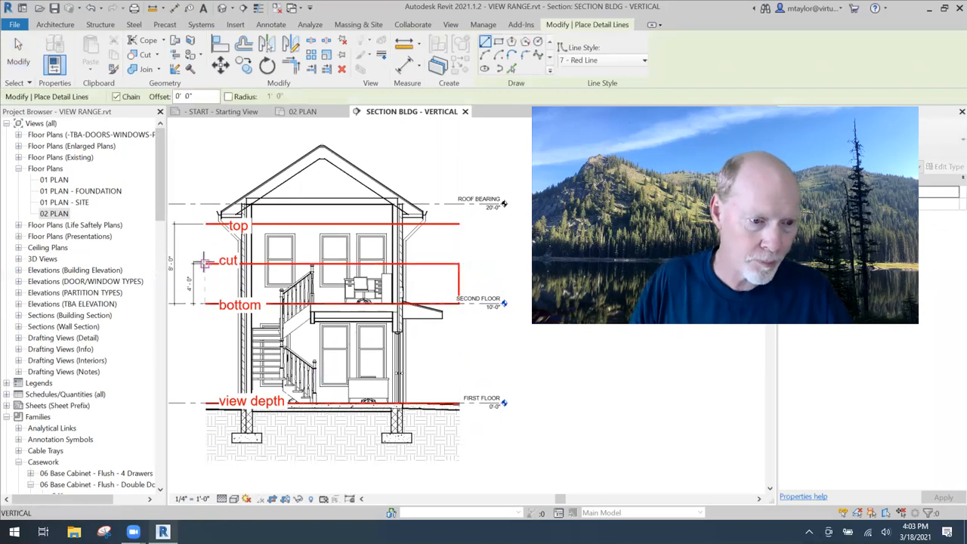
key("Escape")
key("Escape")
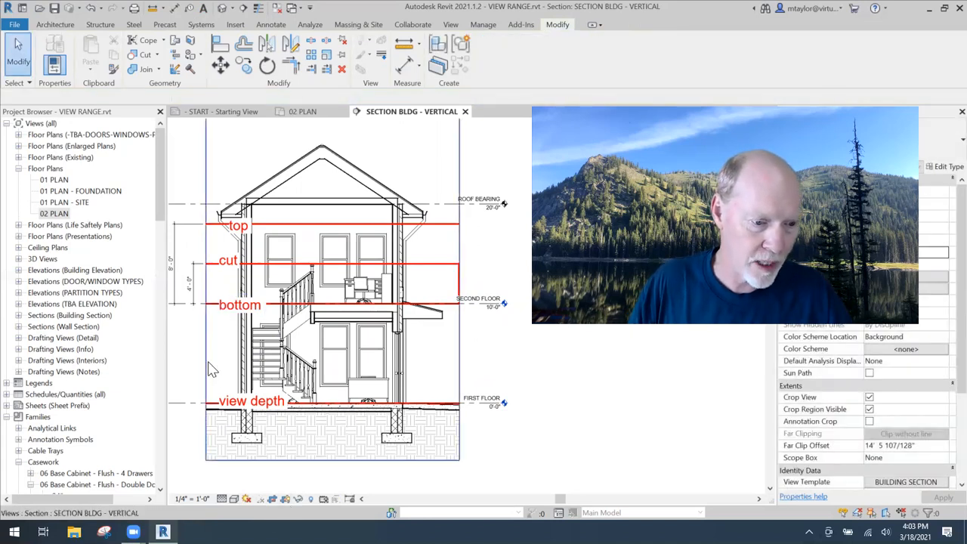
Extend the left edge of the section's crop region outward past the red lines and hide the crop region
left_click(206, 257)
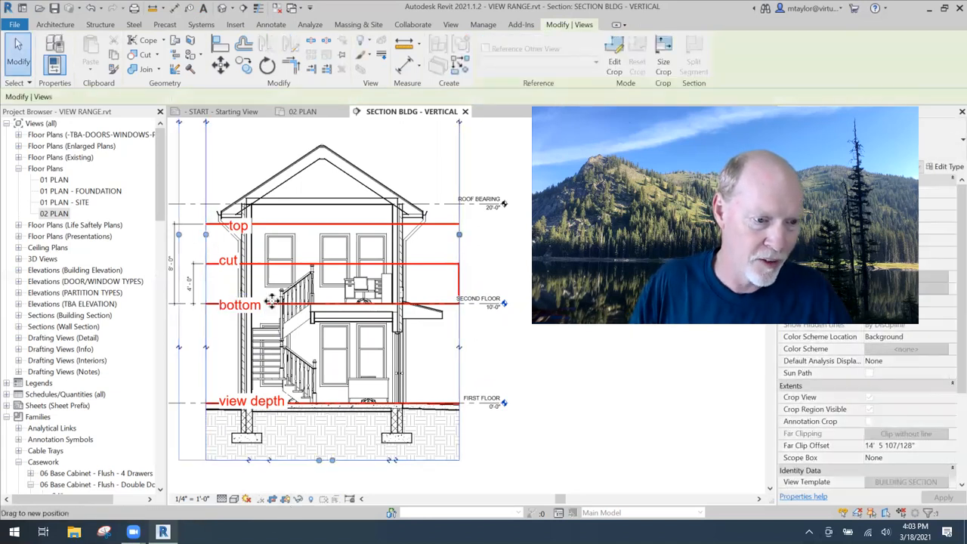
key("Escape")
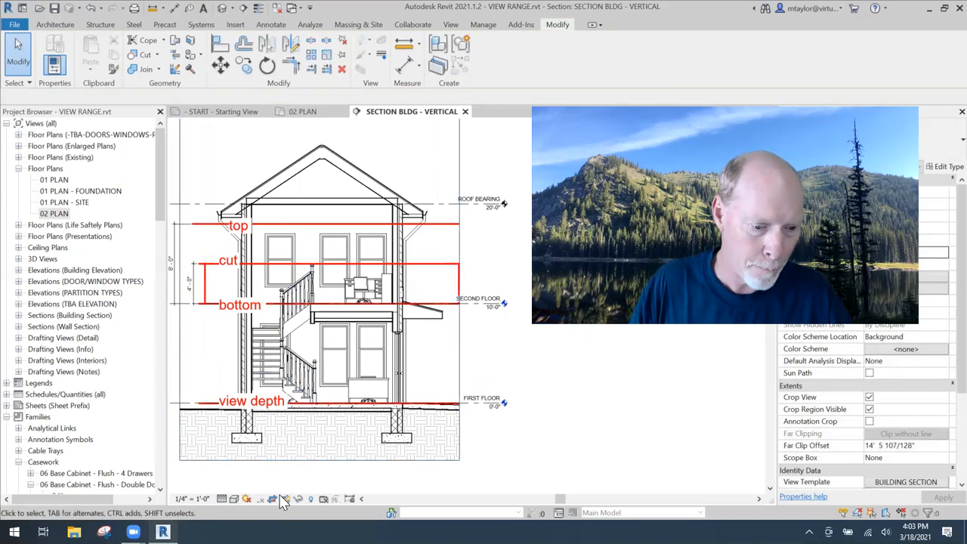
left_click(285, 500)
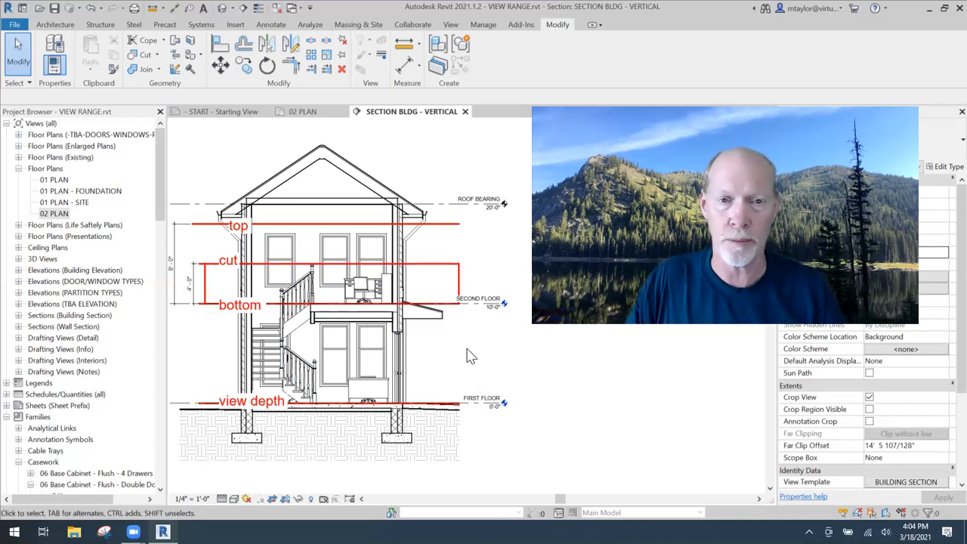
Open the 02 PLAN floor plan and examine the stair opening, the furniture seen through it and the entry roof
left_click(304, 111)
scroll(479, 404, "up", 3)
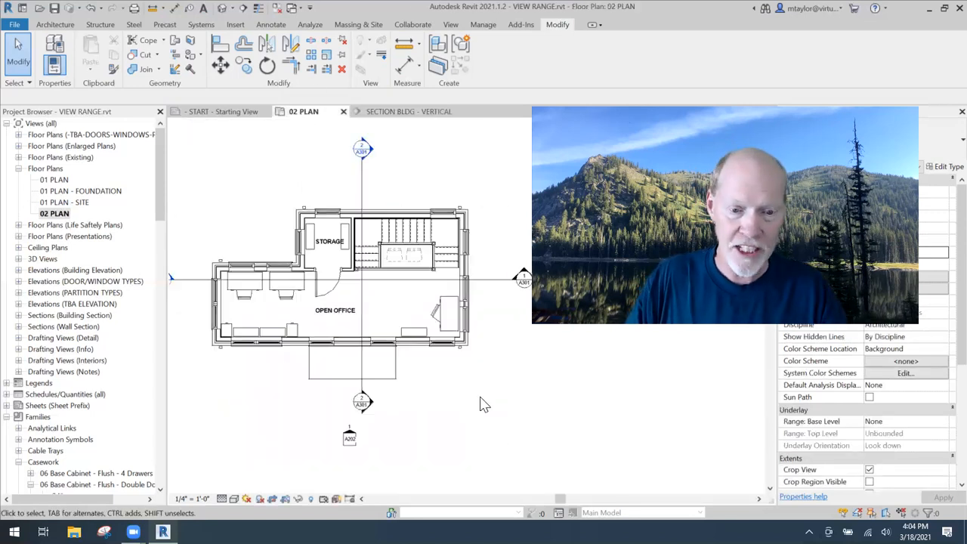
scroll(473, 404, "down", 1)
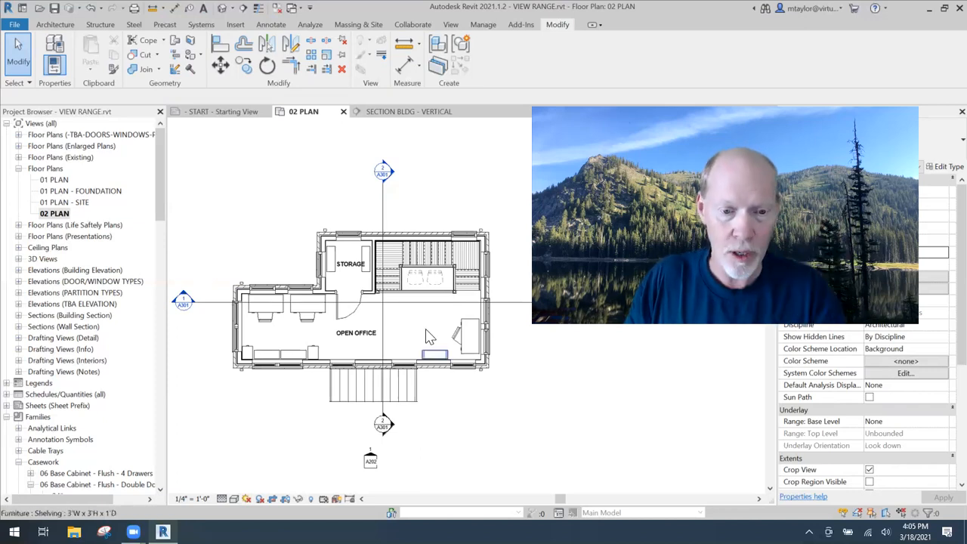
scroll(432, 310, "up", 1)
scroll(432, 310, "up", 1)
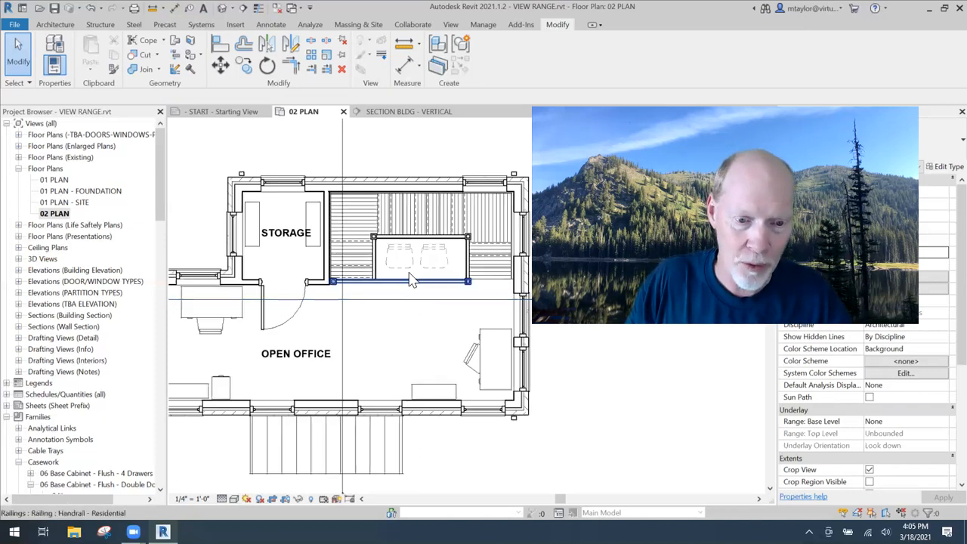
scroll(423, 325, "down", 1)
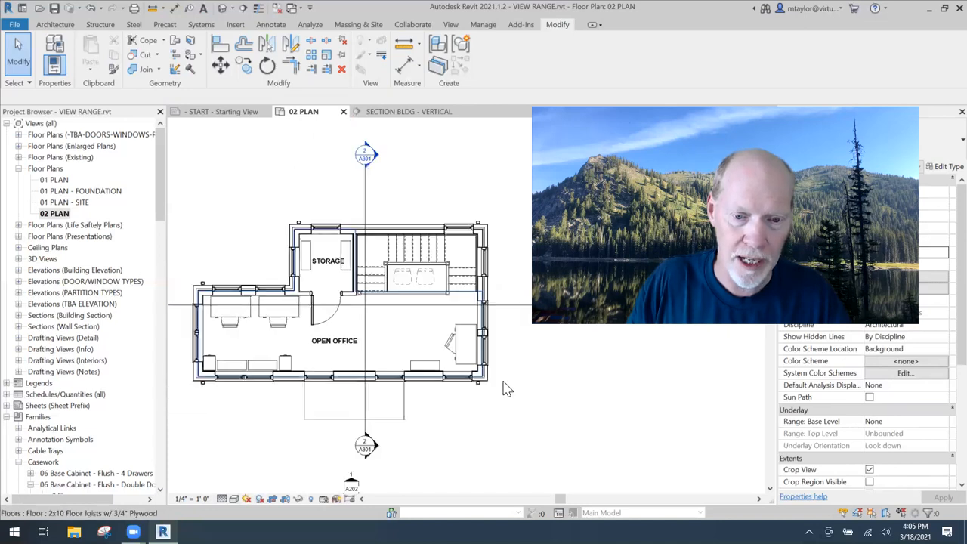
scroll(544, 409, "down", 1)
scroll(521, 401, "down", 1)
middle_click_drag(520, 401, 491, 399)
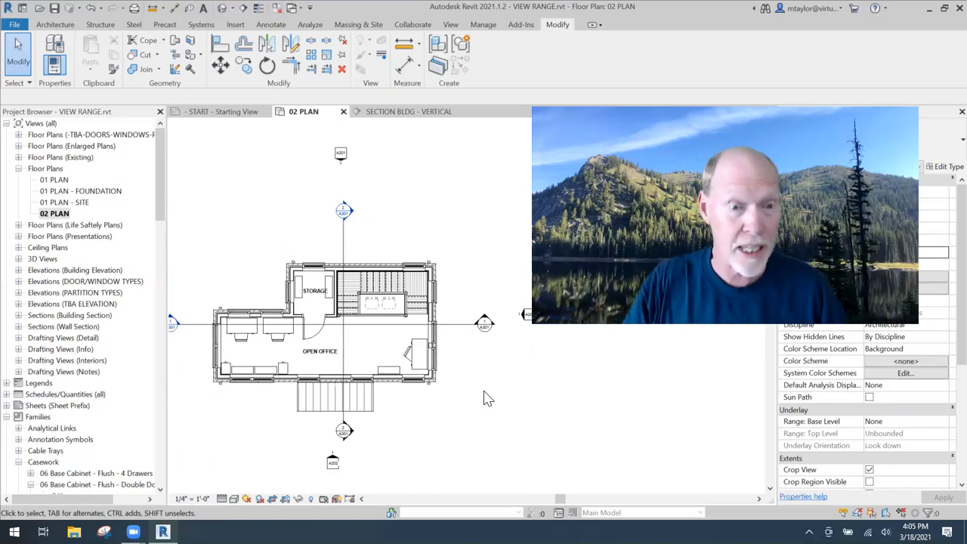
Compare the red view range lines in the vertical building section with the stair opening shown in 02 PLAN
left_click(405, 112)
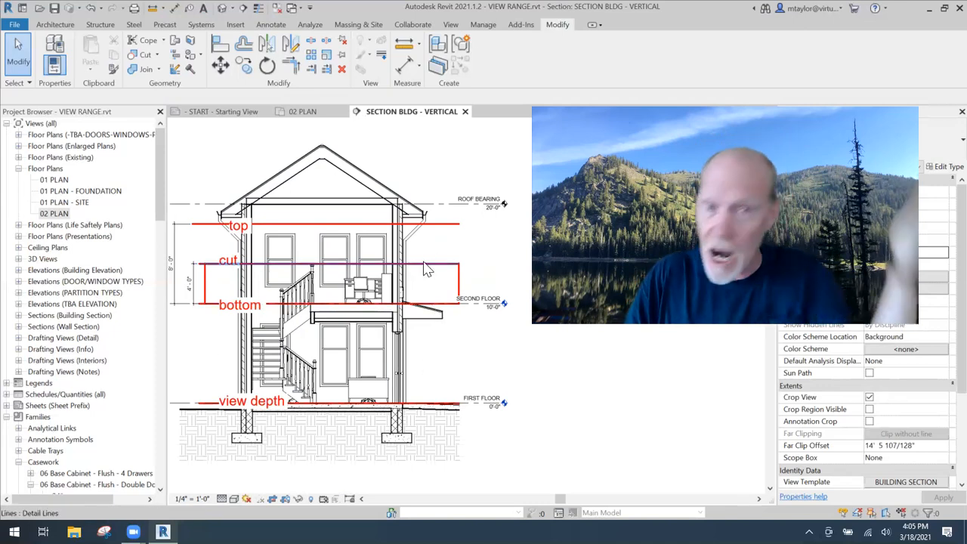
left_click(301, 111)
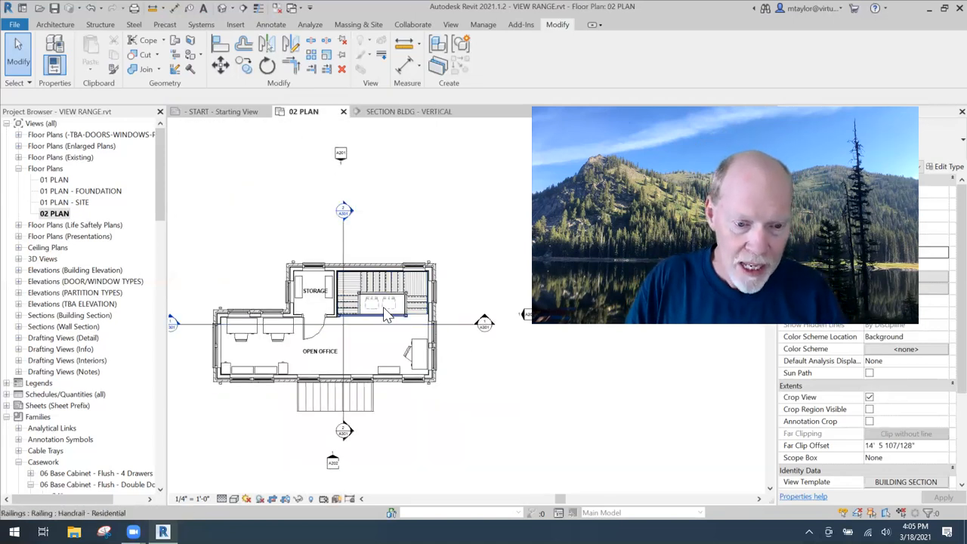
scroll(389, 302, "up", 3)
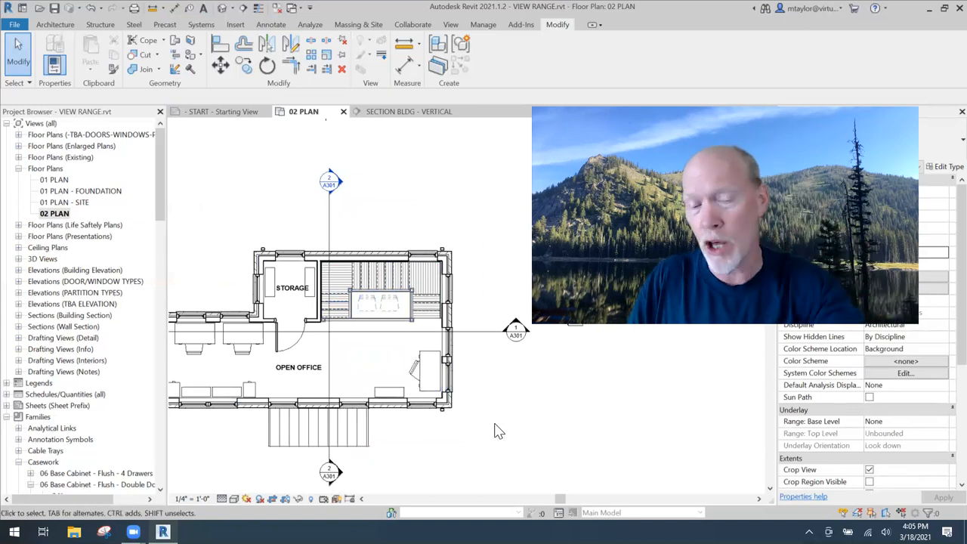
Open the 01 PLAN floor plan and examine the area around the building
double_click(55, 180)
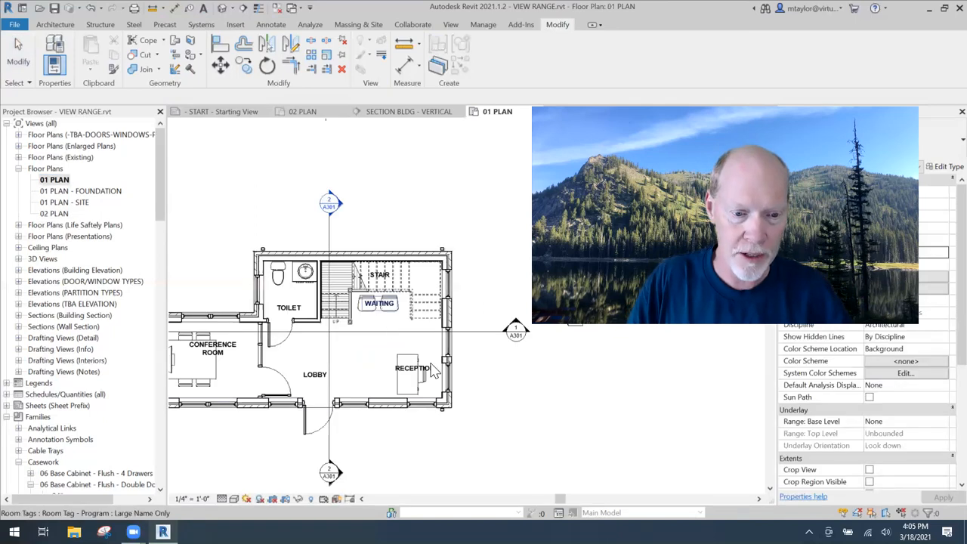
scroll(500, 401, "down", 1)
middle_click_drag(501, 400, 433, 399)
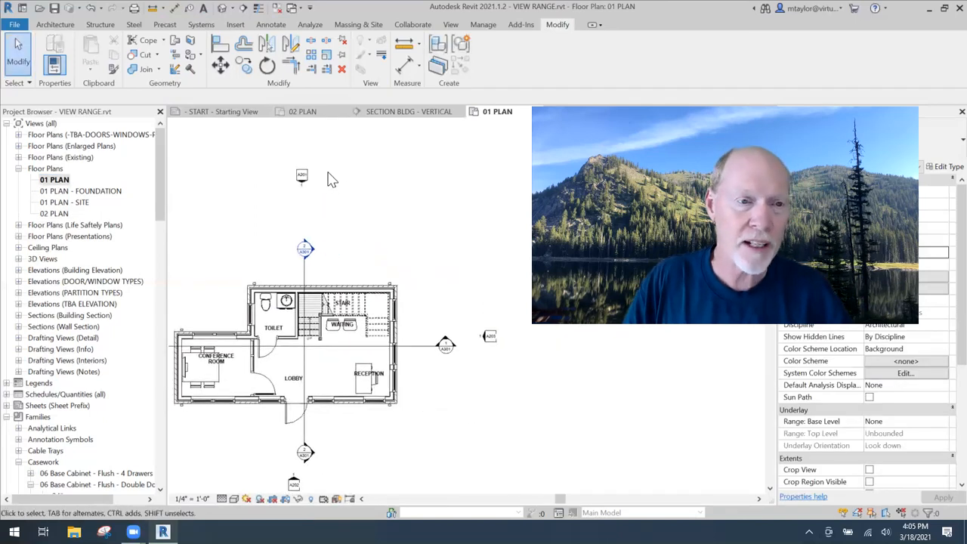
Create a 6" concrete slab floor with an L-shaped boundary outside the stair and reception walls, extending about 8'-0" beyond the reception wall
left_click(56, 25)
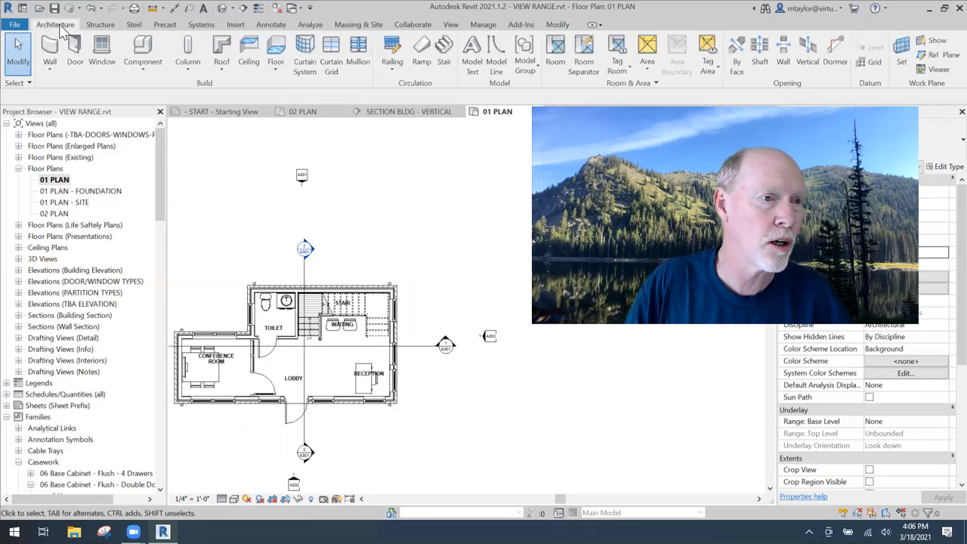
left_click(275, 46)
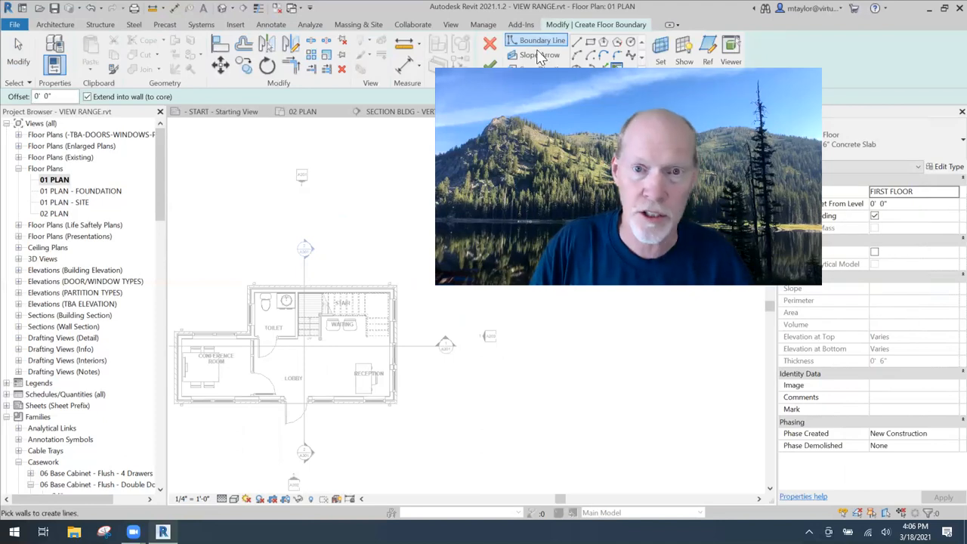
left_click(577, 43)
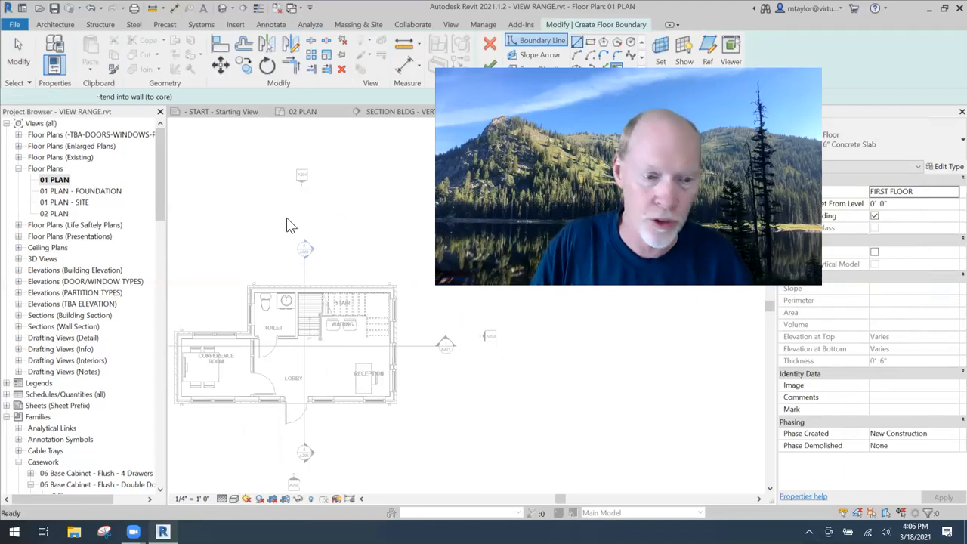
left_click(248, 286)
left_click(248, 224)
middle_click_drag(428, 223, 362, 227)
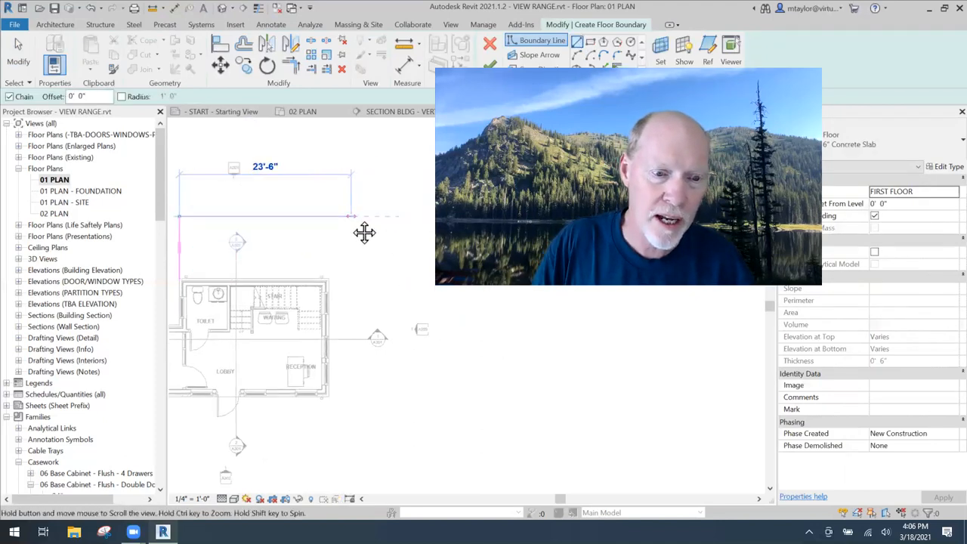
left_click(384, 216)
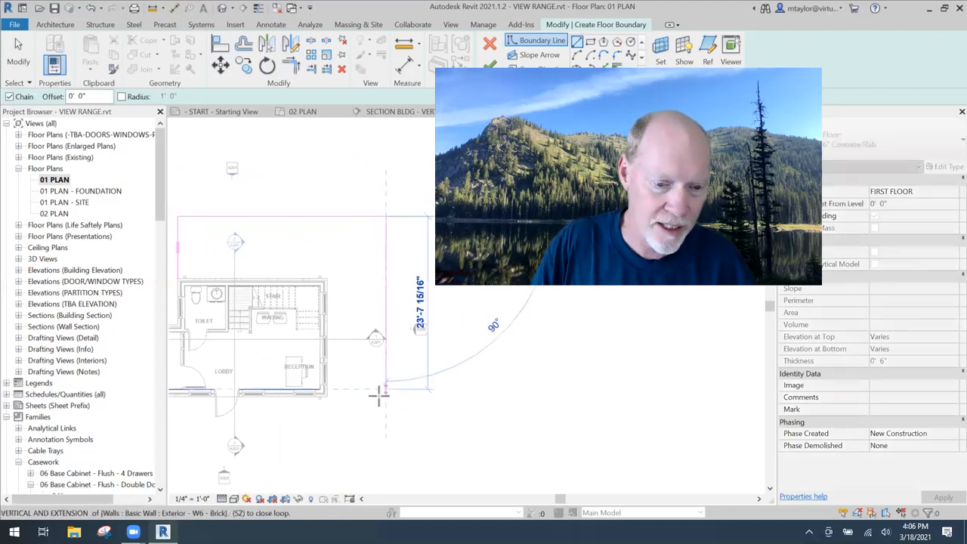
left_click(328, 397)
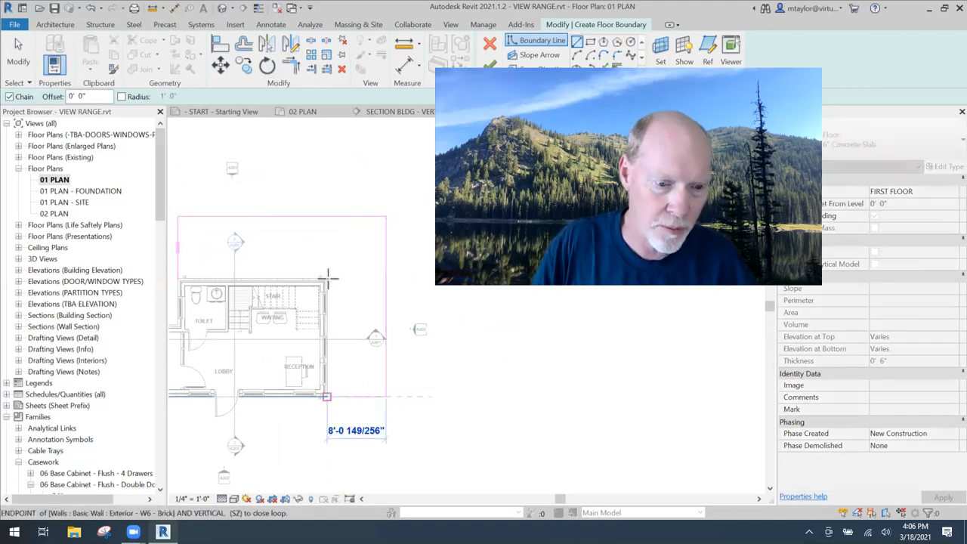
left_click(327, 396)
left_click(177, 278)
scroll(427, 389, "down", 1)
scroll(408, 393, "up", 1)
key("Escape")
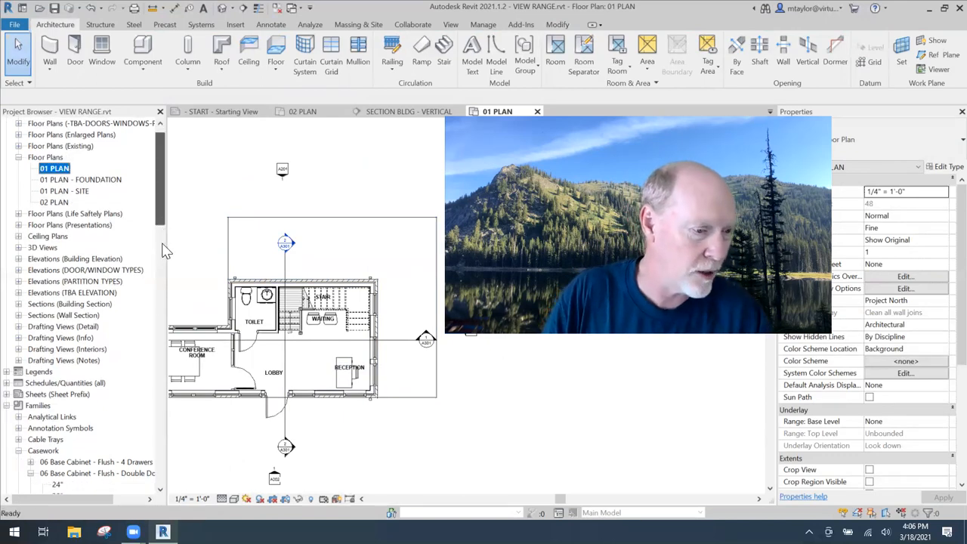
Place a 36" x 36" Table-Rectangular w Chairs on the new slab outside the toilet room's exterior wall
scroll(163, 257, "down", 4)
scroll(168, 357, "down", 10)
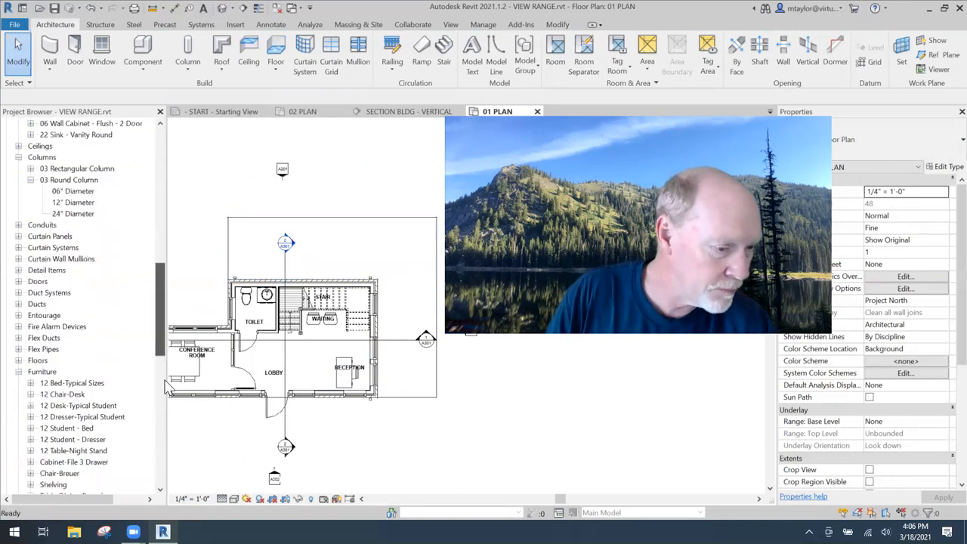
scroll(166, 386, "down", 6)
scroll(115, 345, "down", 1)
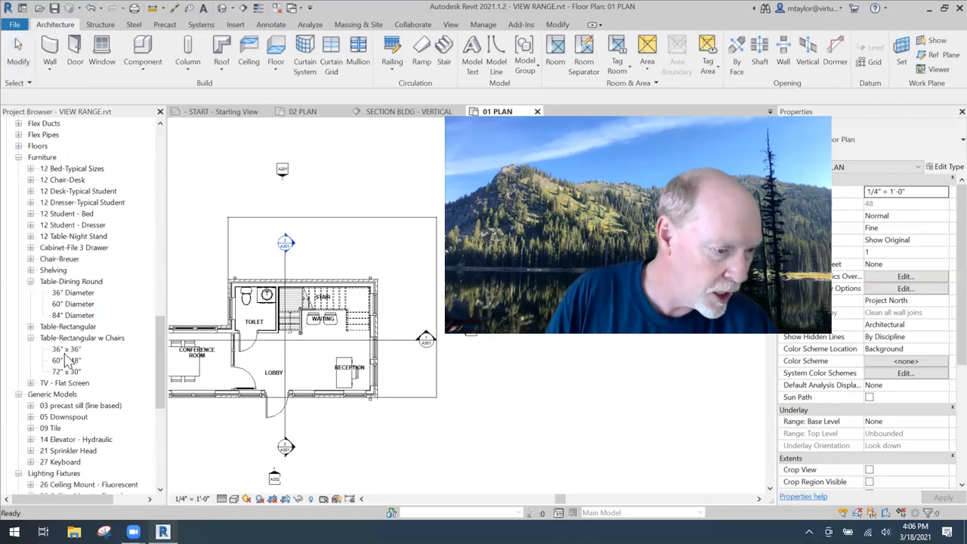
left_click_drag(63, 351, 265, 254)
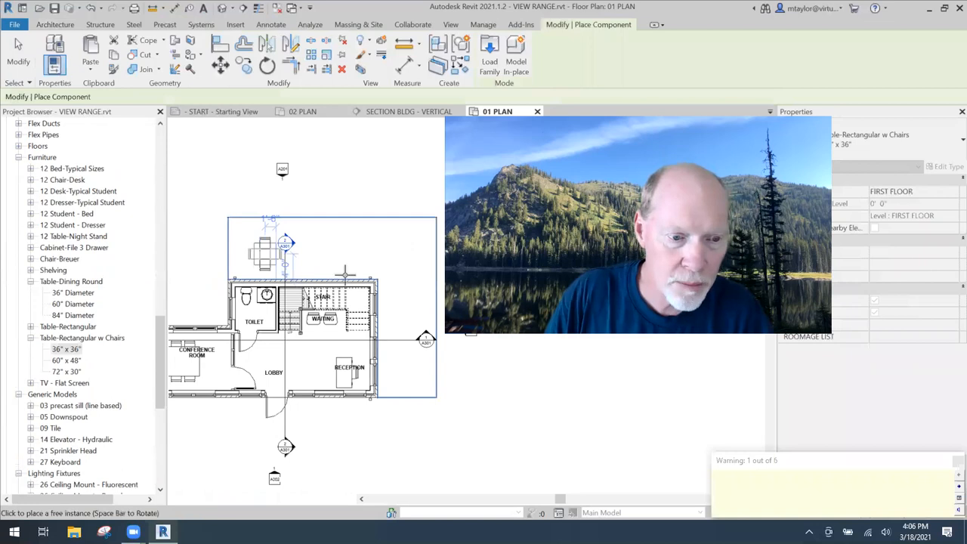
left_click(265, 255)
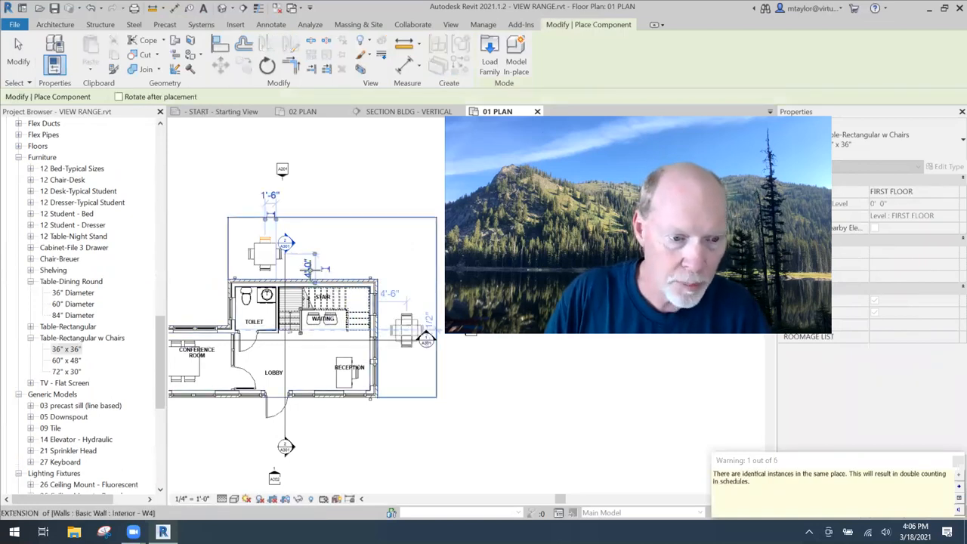
Finish placing the 36" x 36" table with chairs outside the reception wall and clear the identical-instances warning
key("Escape")
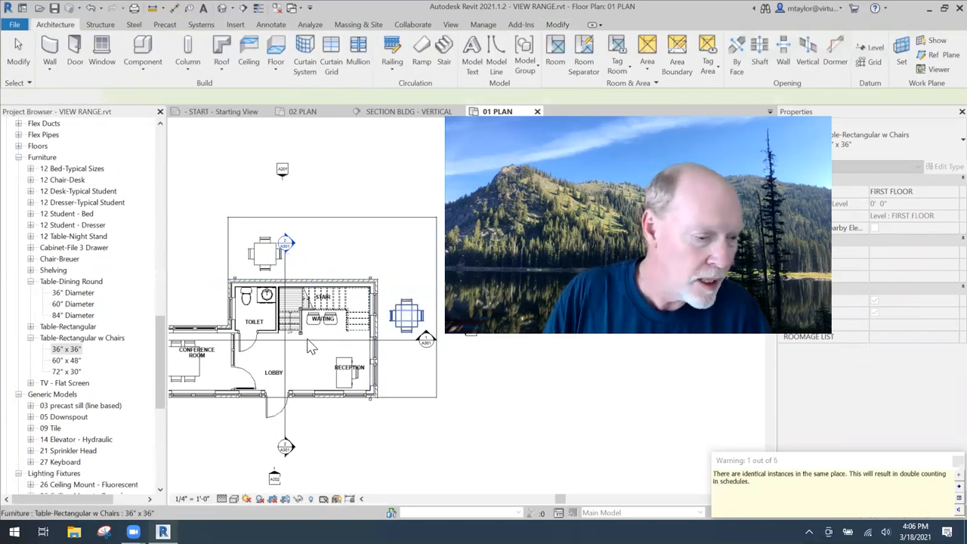
left_click(79, 350)
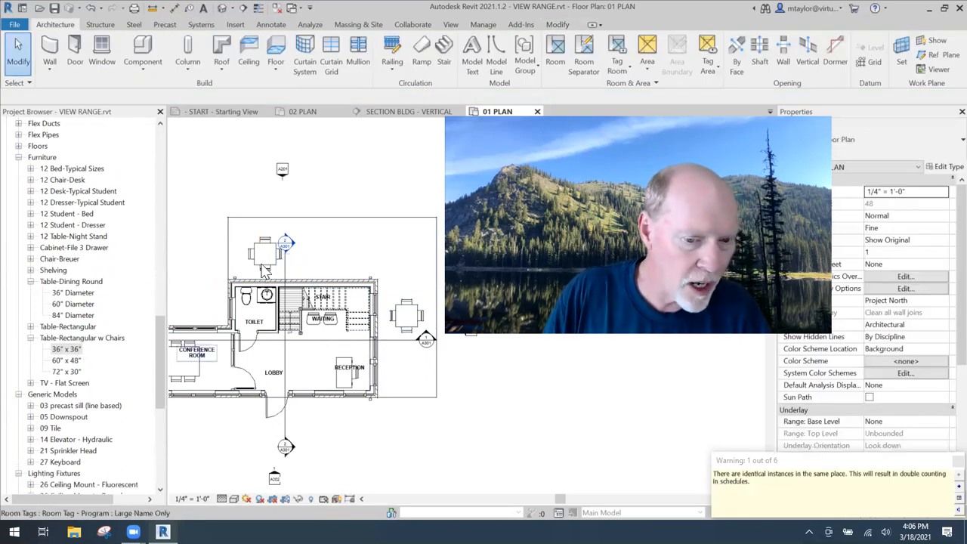
left_click(406, 317)
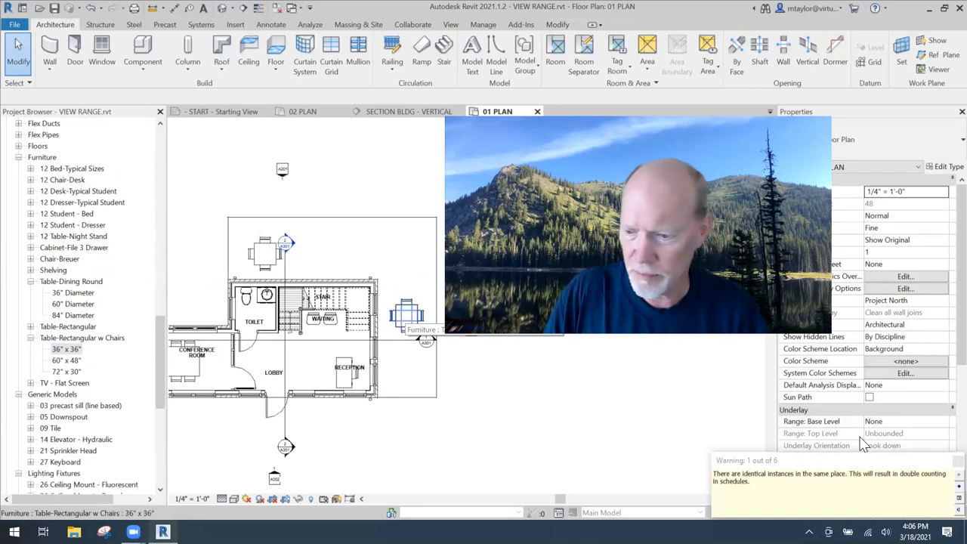
key("Escape")
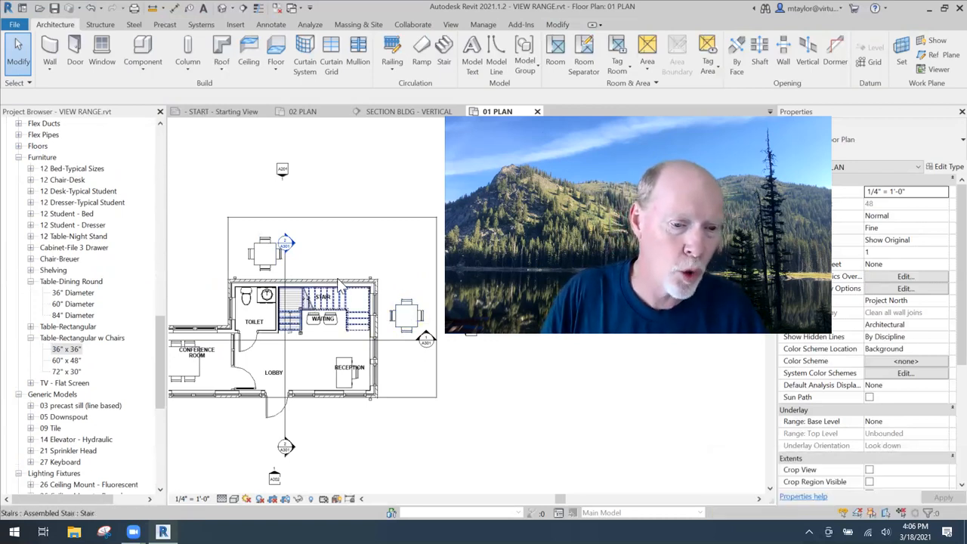
Compare how the outdoor tables appear in 02 PLAN with the view depth line in the vertical building section
left_click(302, 112)
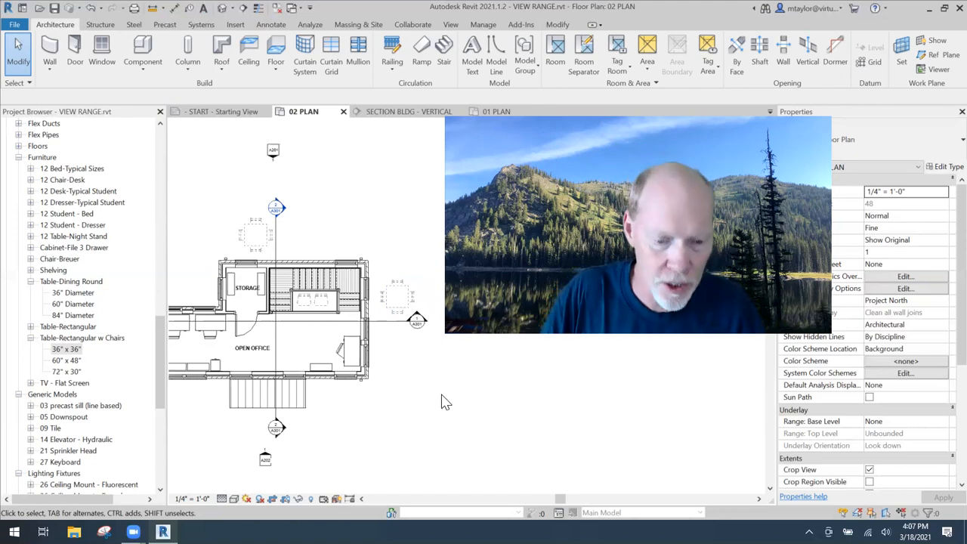
key("ctrl+Tab")
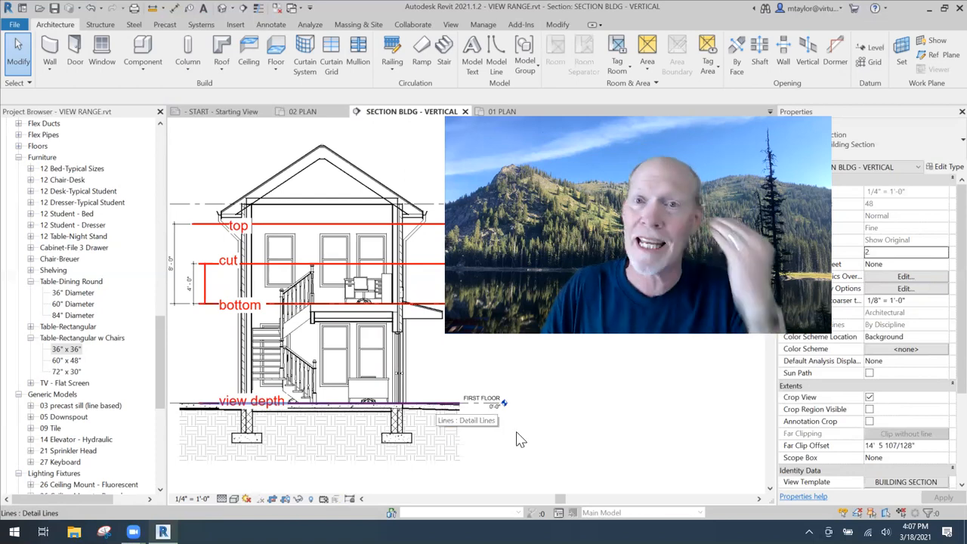
In the view range of 02 PLAN, set the View Depth offset from the First Floor level to -1' 0"
left_click(303, 112)
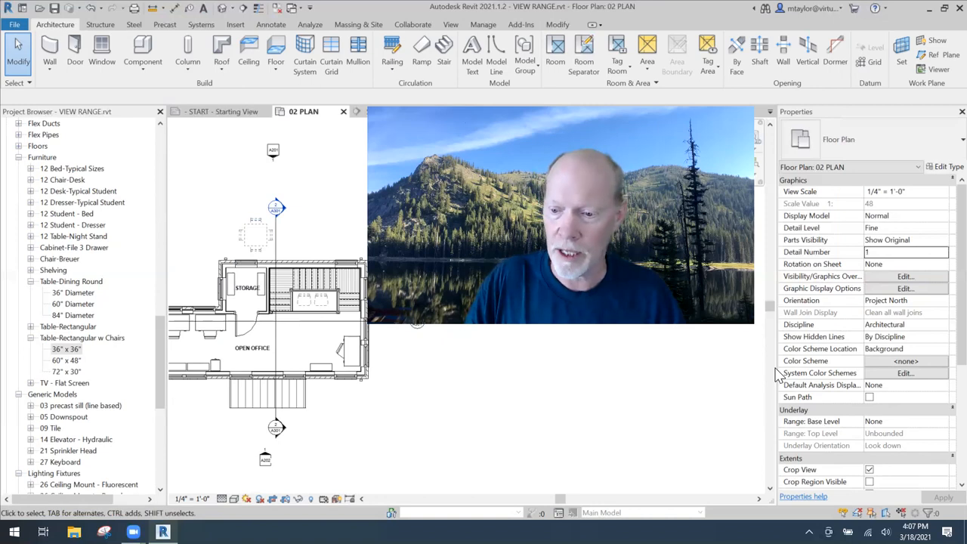
scroll(782, 375, "down", 3)
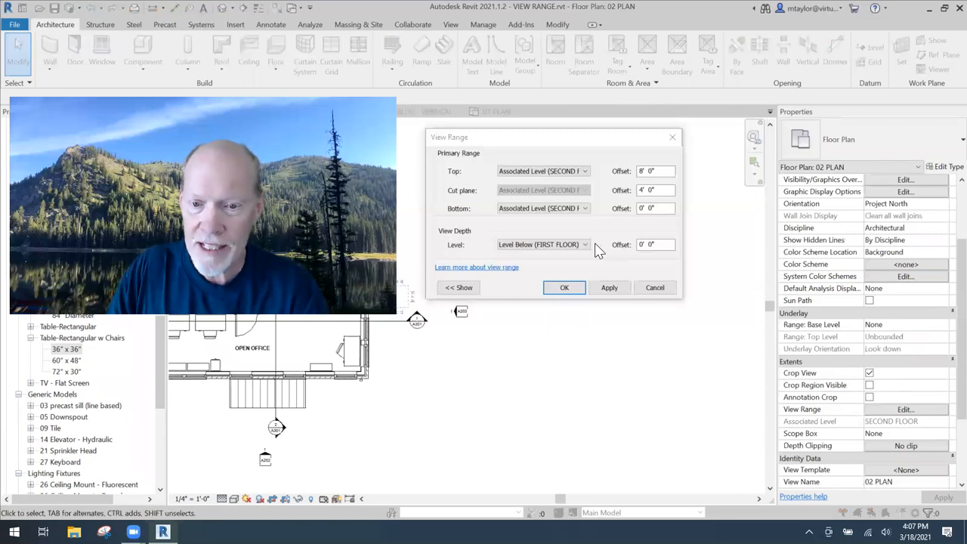
left_click(596, 244)
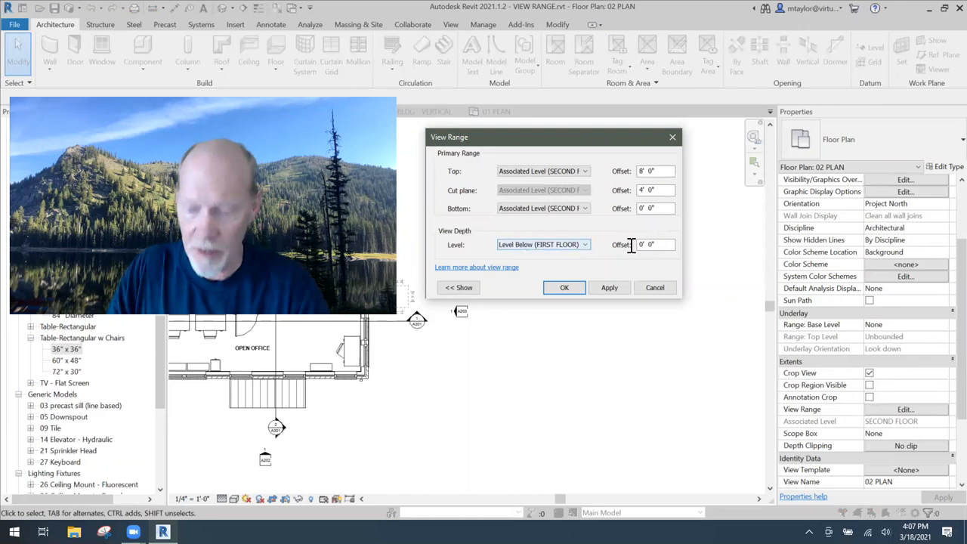
left_click_drag(658, 244, 632, 245)
type("-1")
left_click(657, 209)
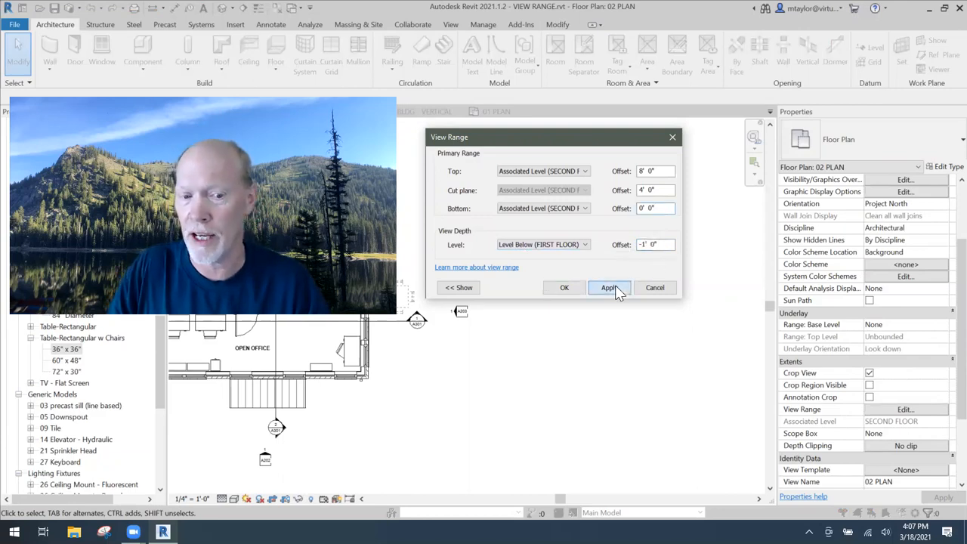
left_click(566, 289)
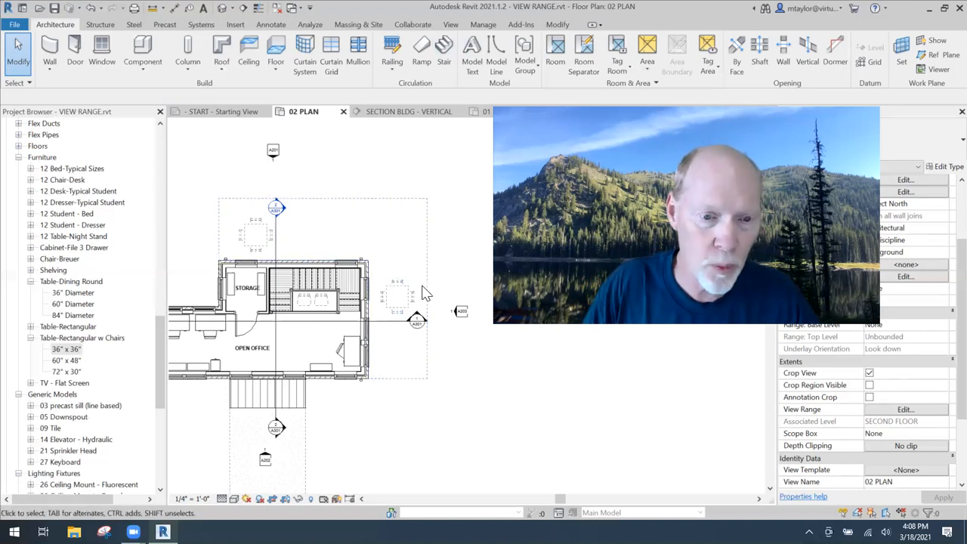
Open the project's Line Styles, expand the Lines category and examine the <Beyond> line weight, color and pattern
scroll(418, 268, "up", 2)
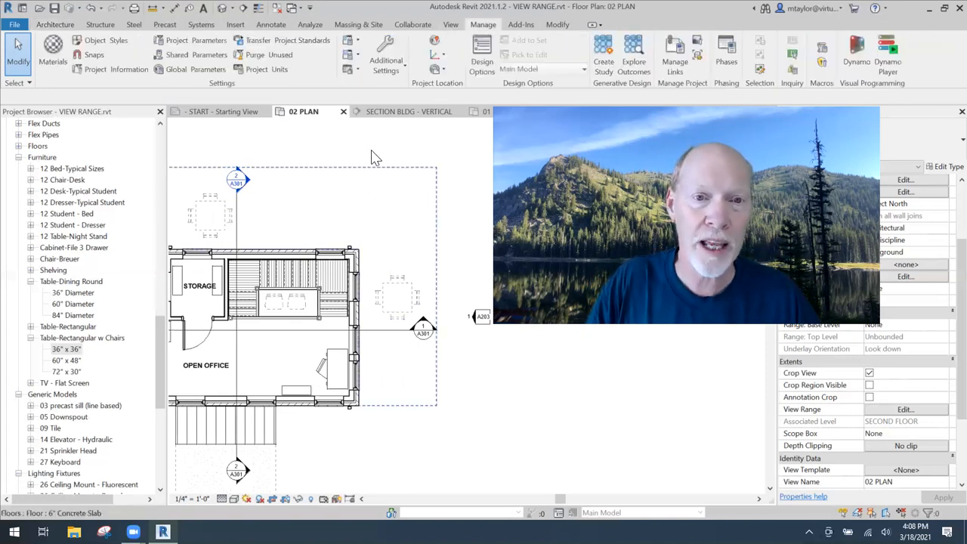
left_click(385, 64)
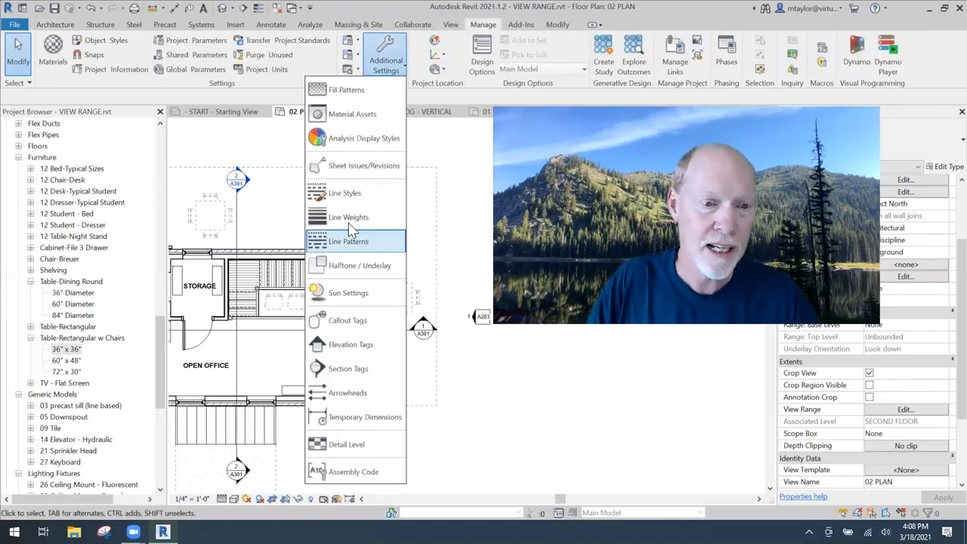
left_click(364, 195)
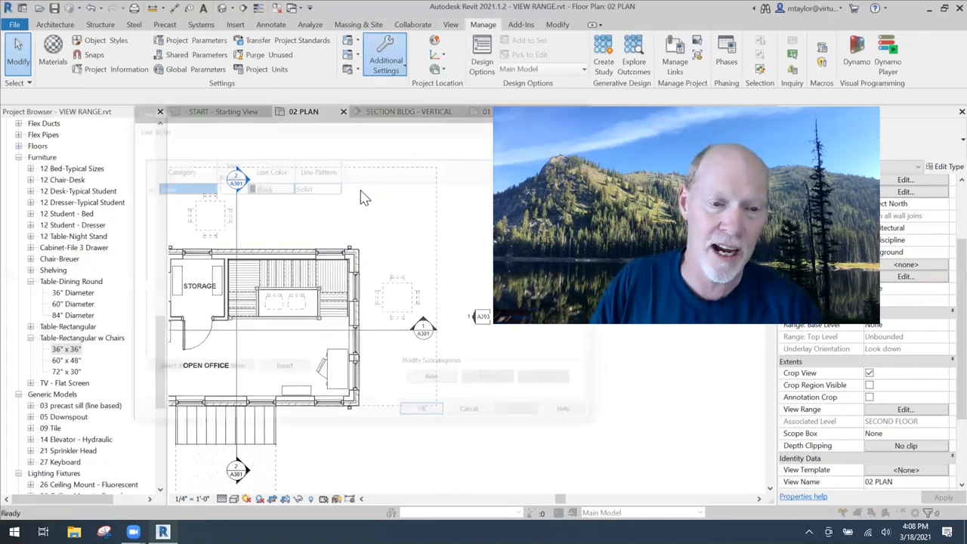
left_click(141, 185)
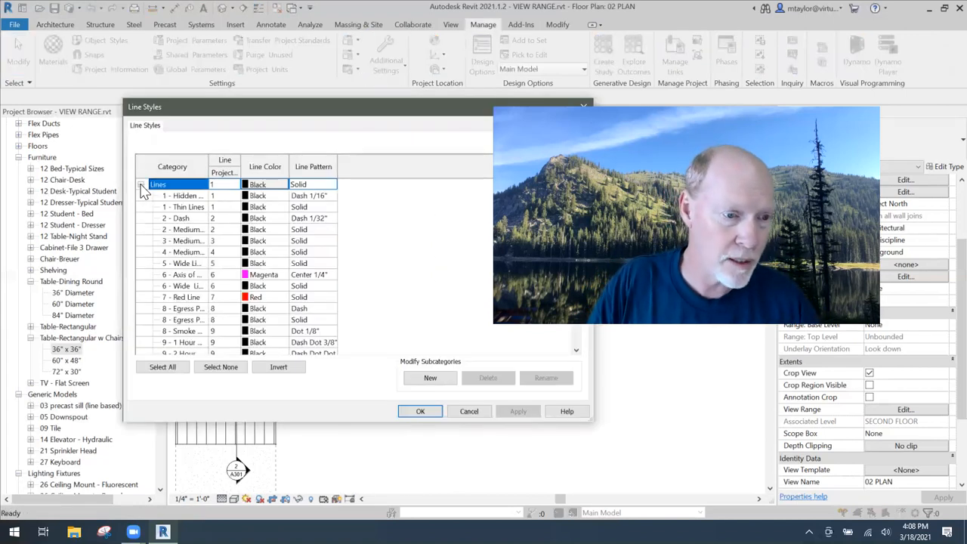
double_click(208, 160)
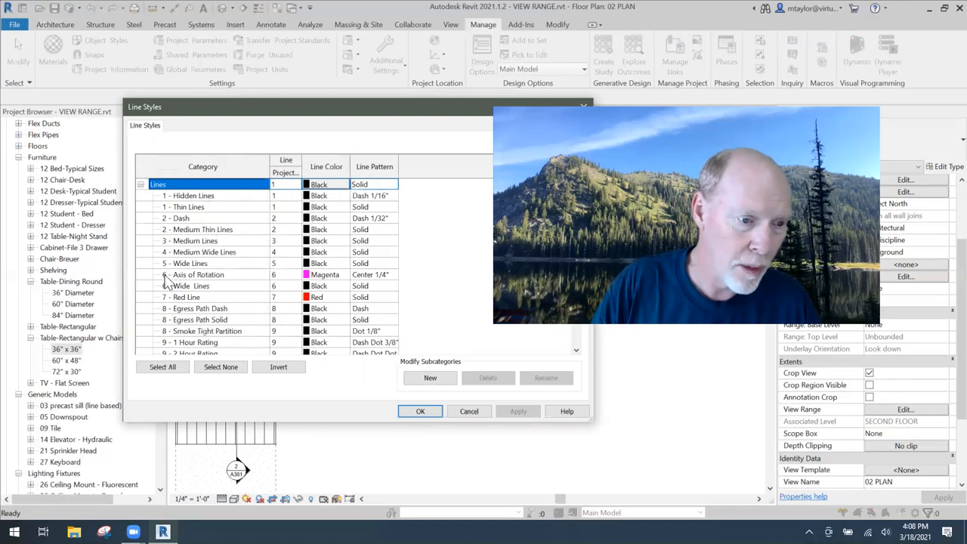
scroll(203, 277, "down", 4)
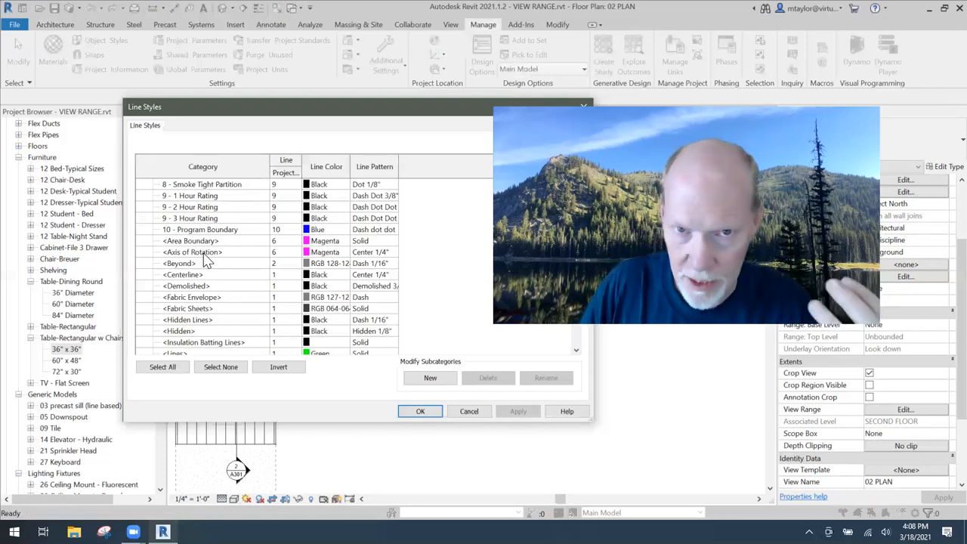
scroll(210, 259, "down", 1)
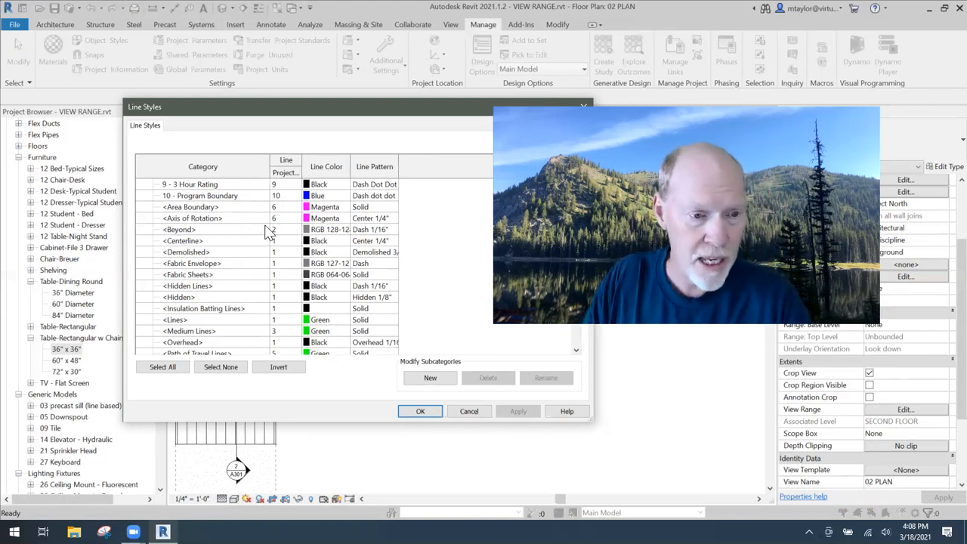
left_click(421, 413)
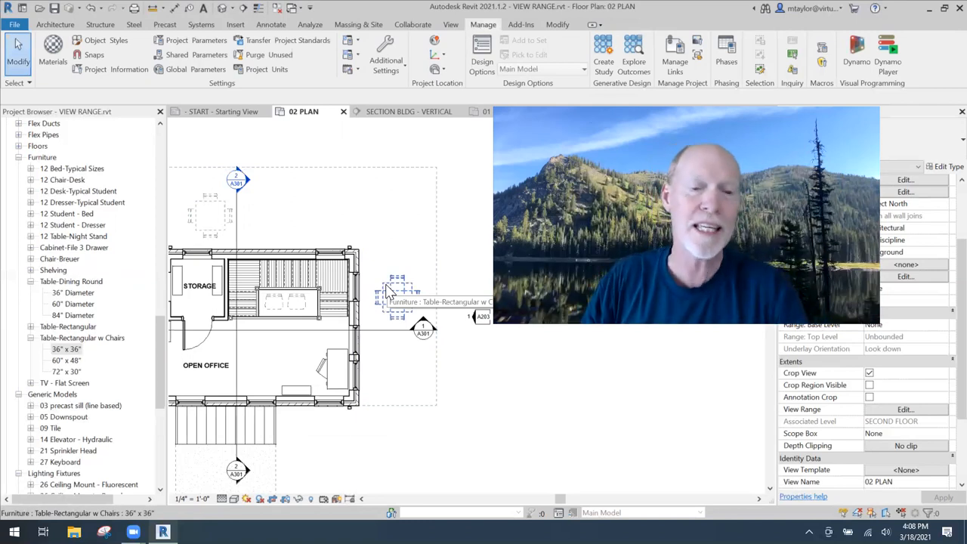
Select the second-floor shelving unit beside the desk in the vertical section and compare its position in 02 PLAN
left_click(408, 112)
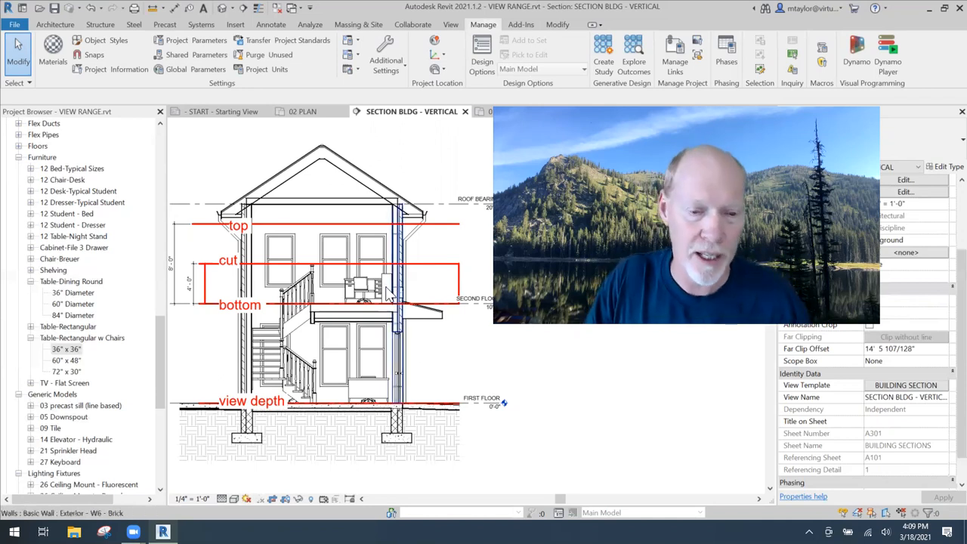
scroll(388, 297, "up", 3)
scroll(387, 296, "up", 2)
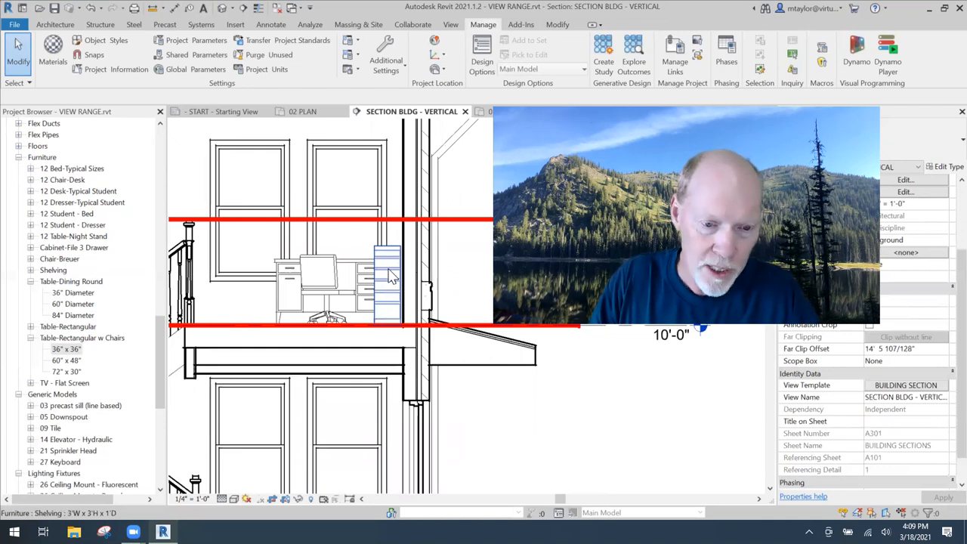
left_click(423, 339)
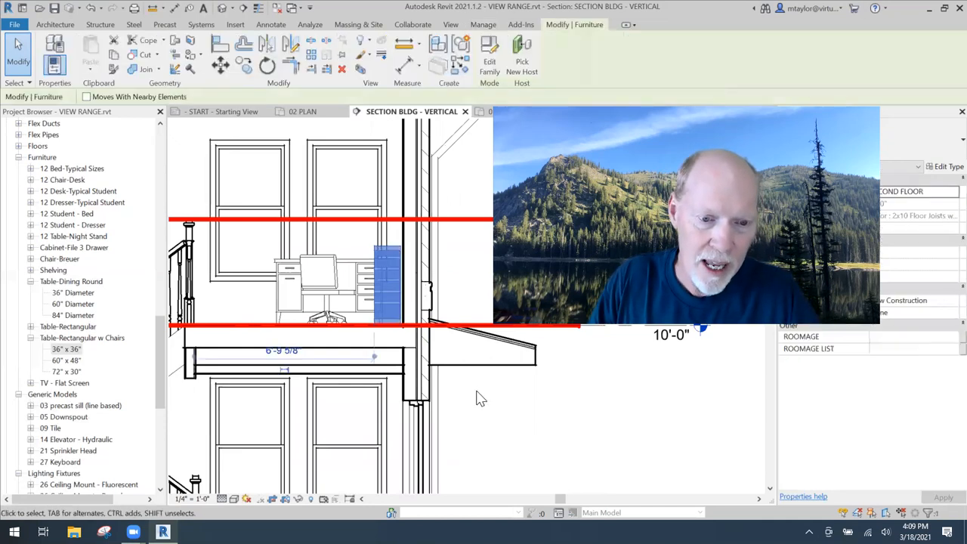
left_click(303, 111)
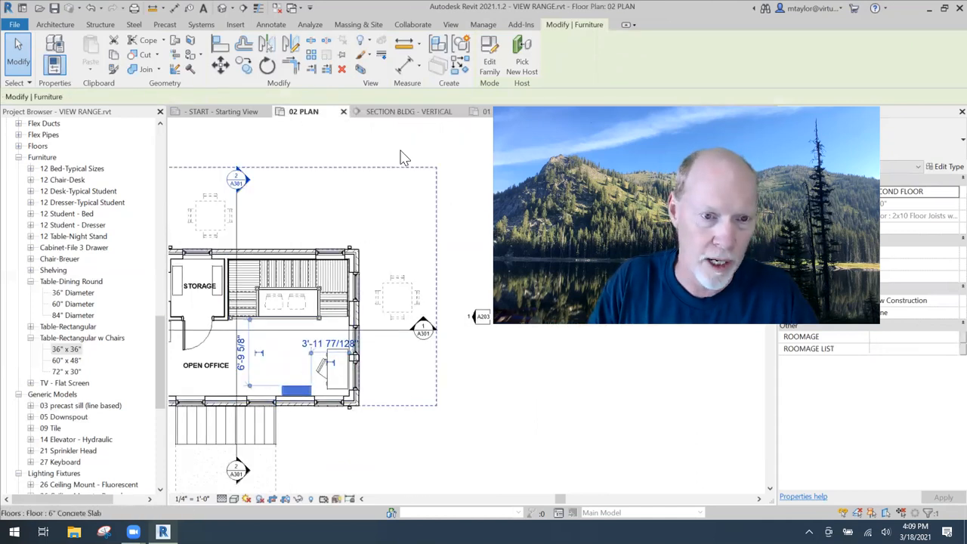
left_click(411, 112)
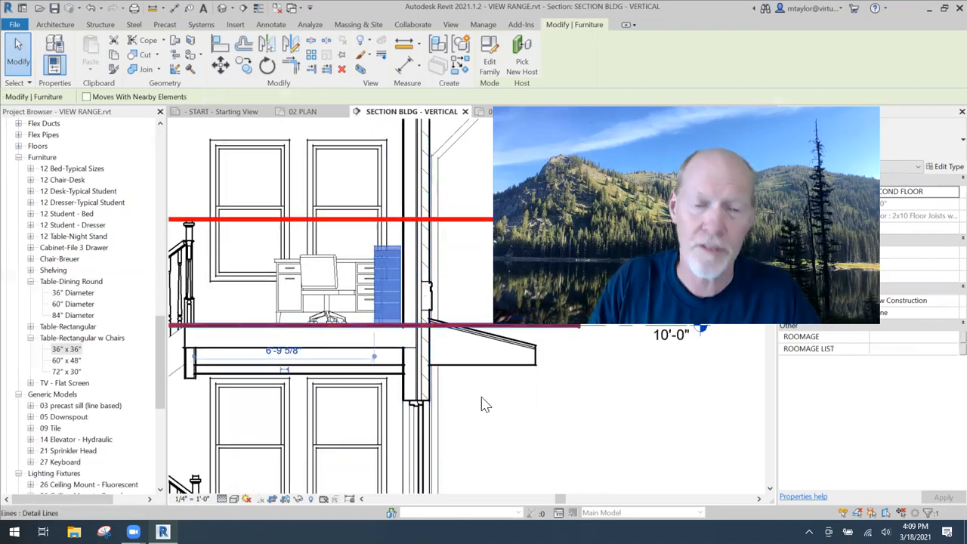
scroll(476, 402, "down", 3)
middle_click_drag(550, 410, 504, 417)
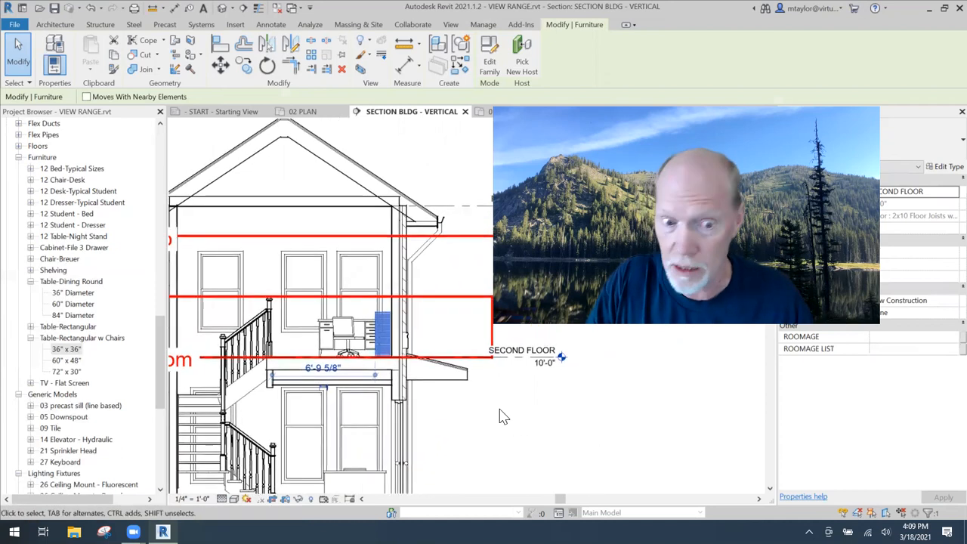
Examine how the shelving unit and the student desk in the Open Office are drawn in 02 PLAN
left_click(317, 114)
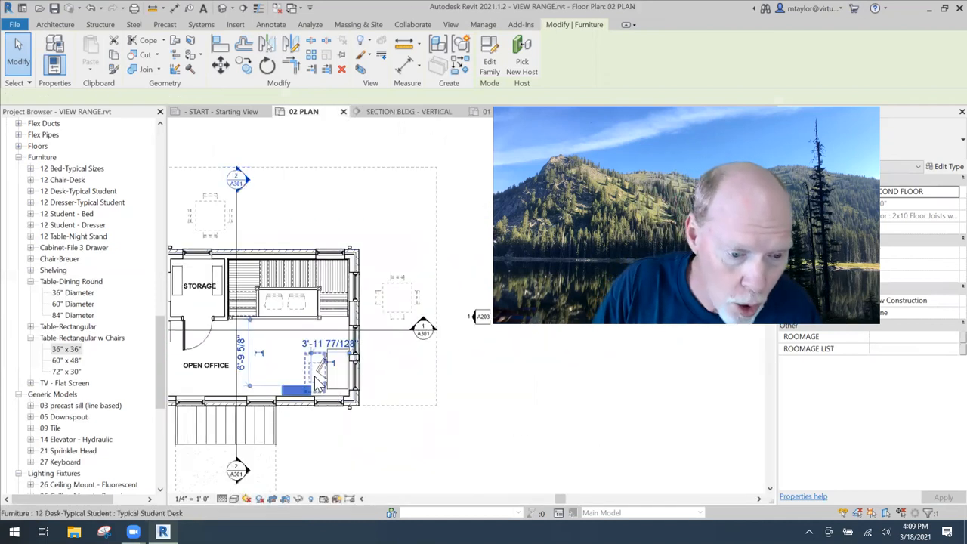
scroll(330, 446, "up", 3)
left_click(332, 447)
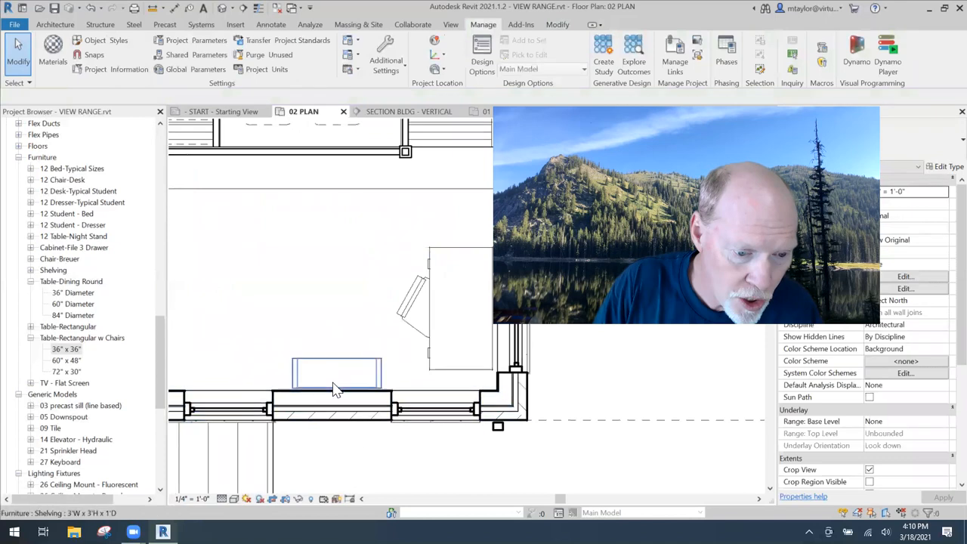
middle_click_drag(326, 300, 266, 262)
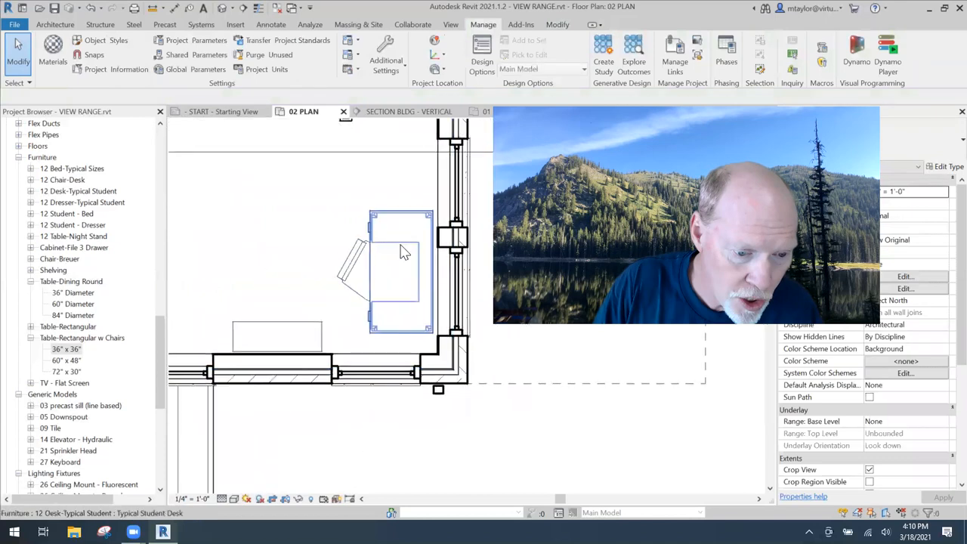
Select the Open Office shelving unit and set its type Height to 7' 0", checking it against the cut line in the vertical section
left_click(317, 333)
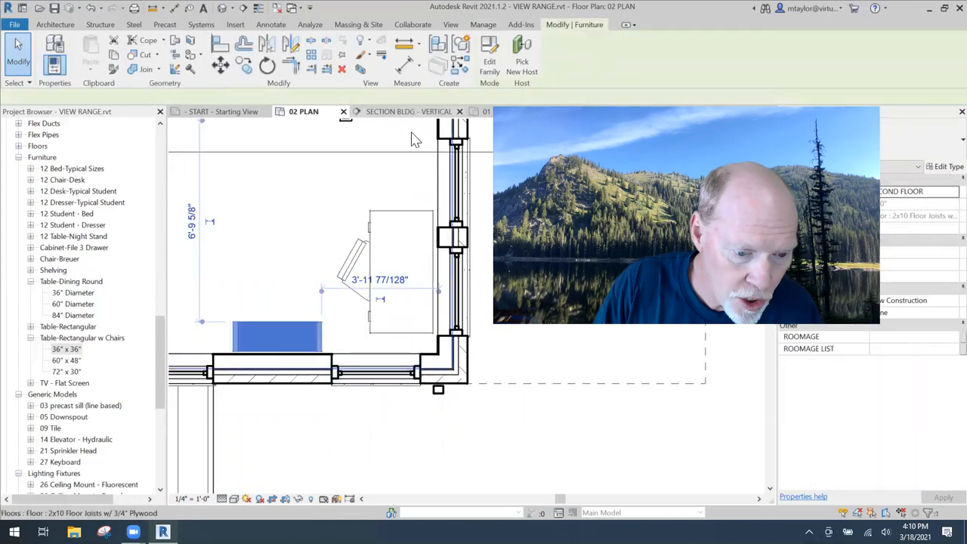
left_click(415, 111)
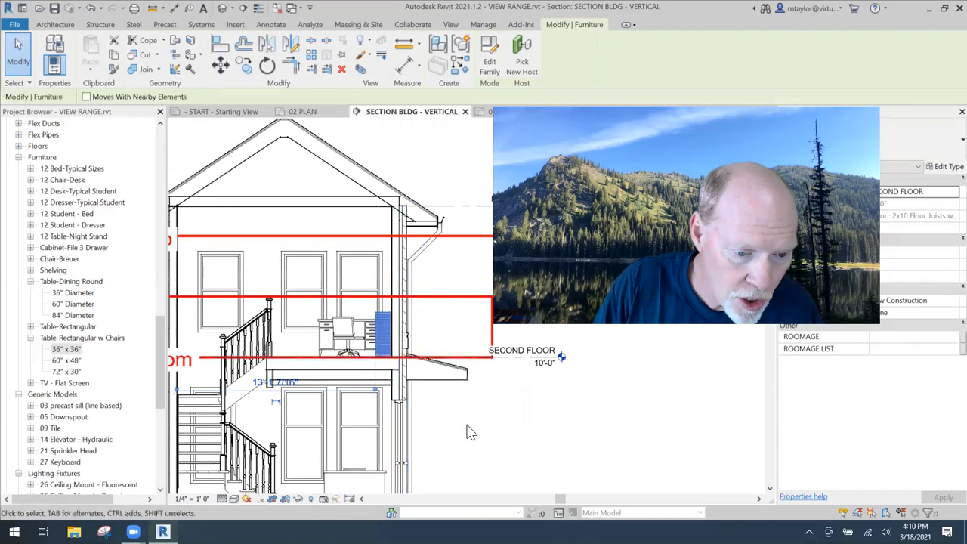
middle_click_drag(500, 437, 472, 428)
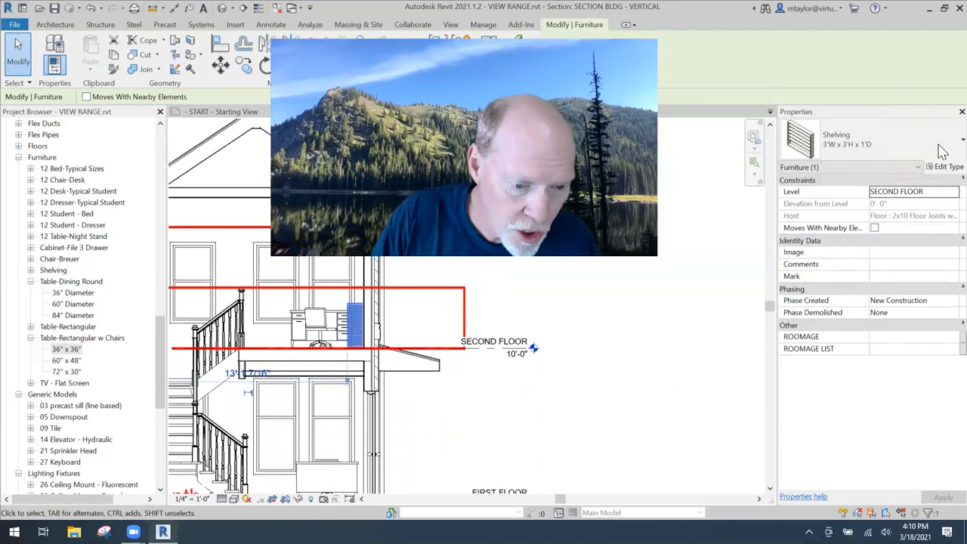
left_click(945, 168)
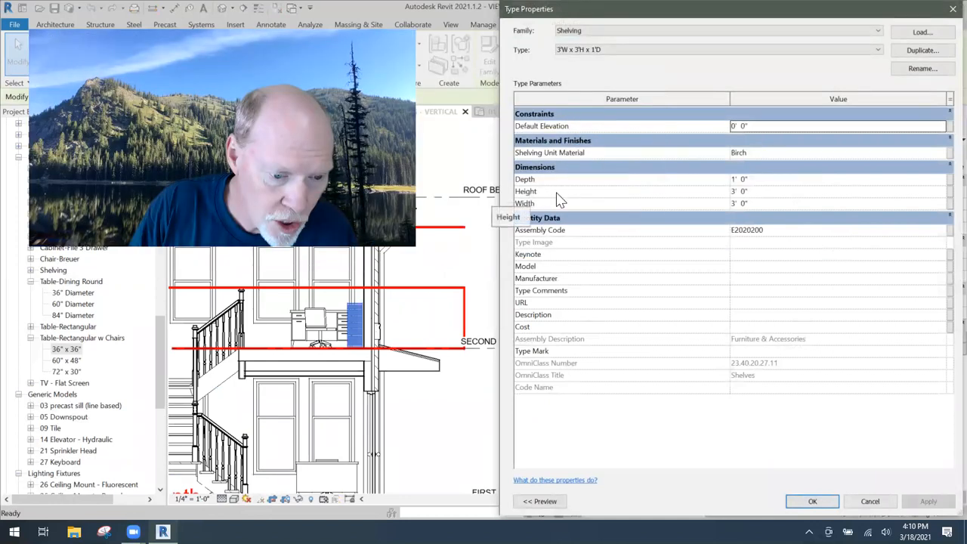
left_click(756, 192)
left_click_drag(755, 194, 715, 189)
type("7")
key("Tab")
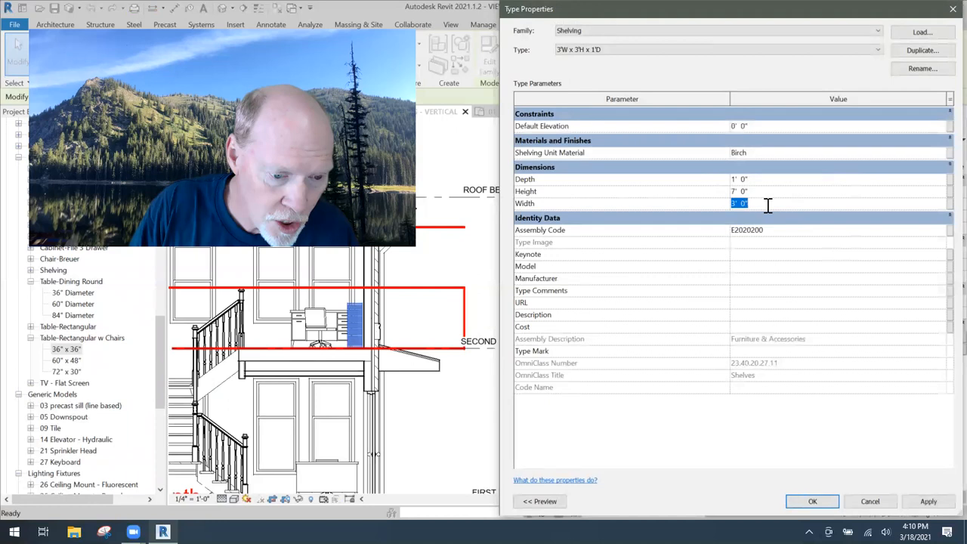
left_click(928, 503)
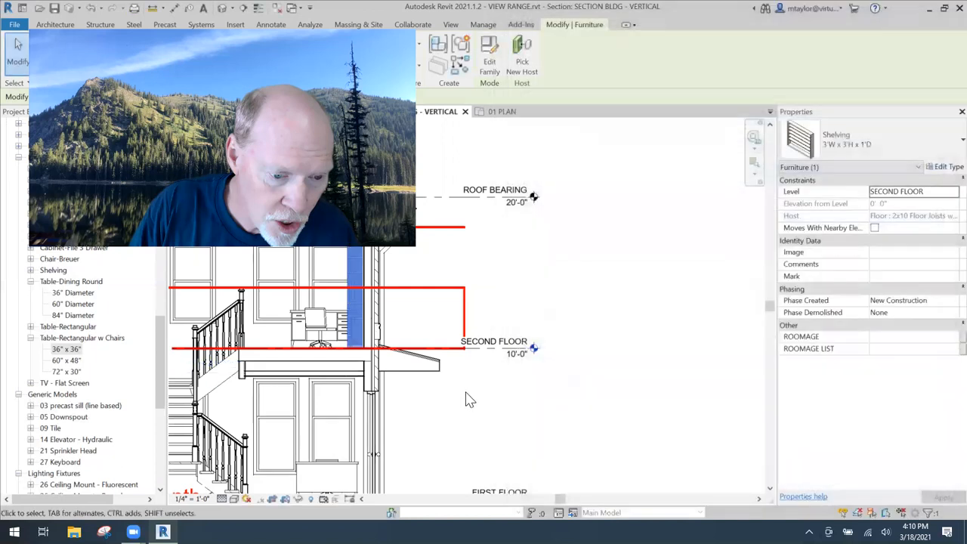
left_click(812, 501)
middle_click_drag(542, 422, 723, 411)
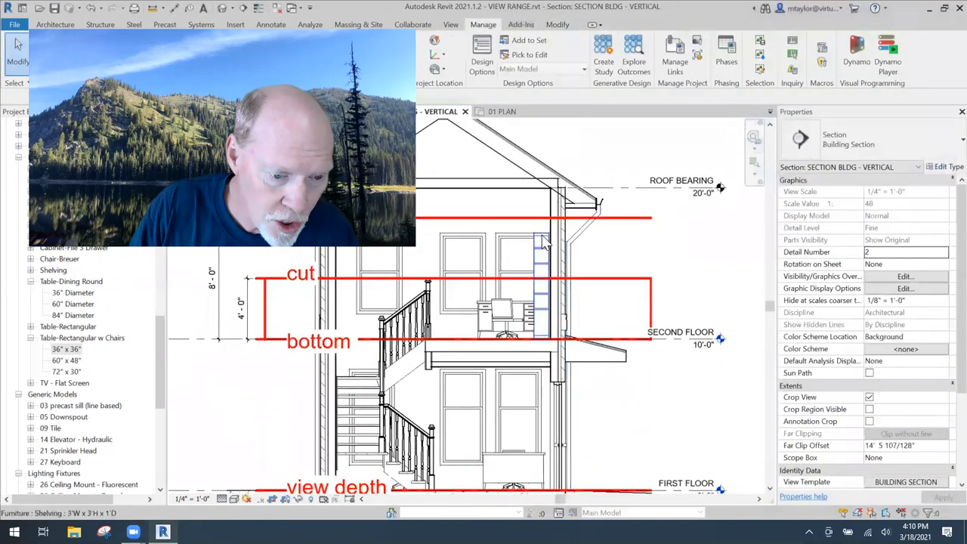
Select the second-floor shelving unit in the vertical section and examine how it is drawn in 02 PLAN
left_click(567, 374)
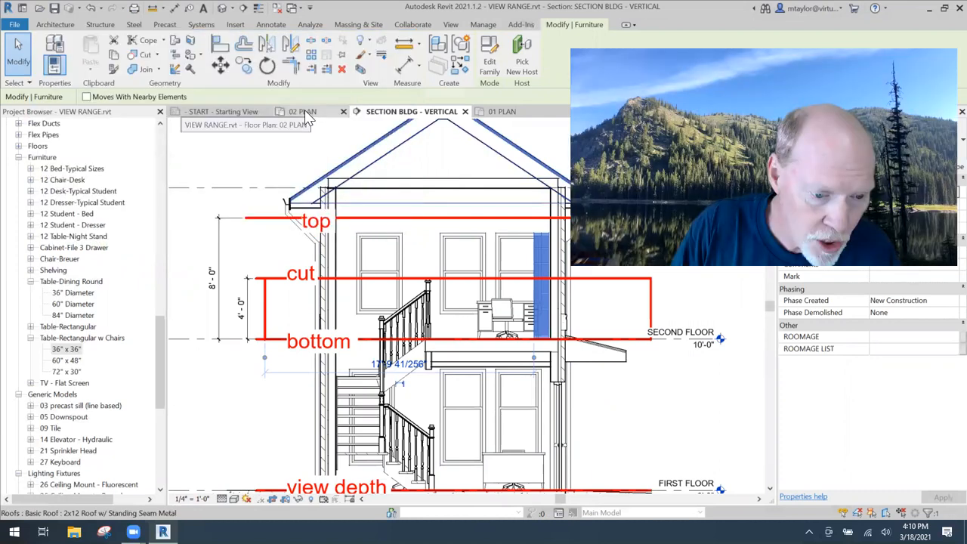
left_click(307, 111)
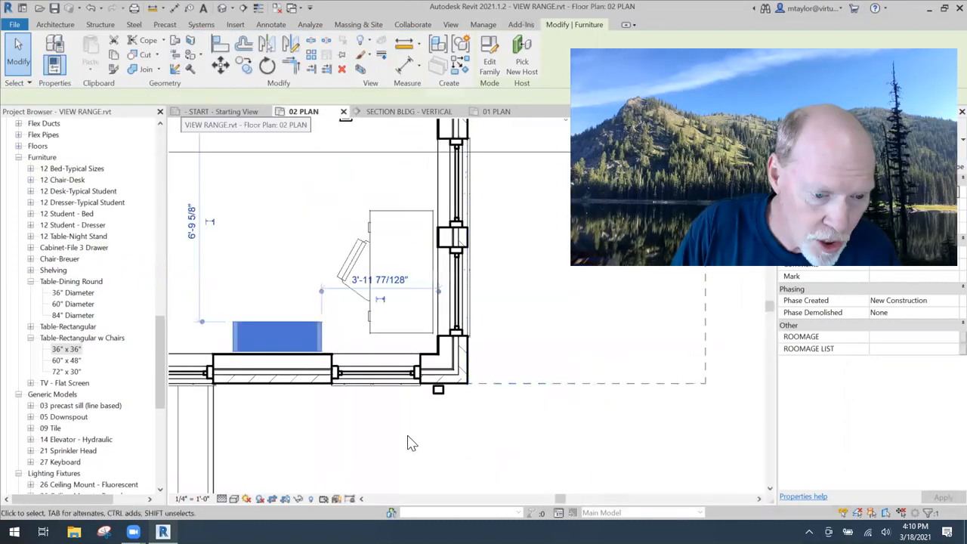
left_click(382, 441)
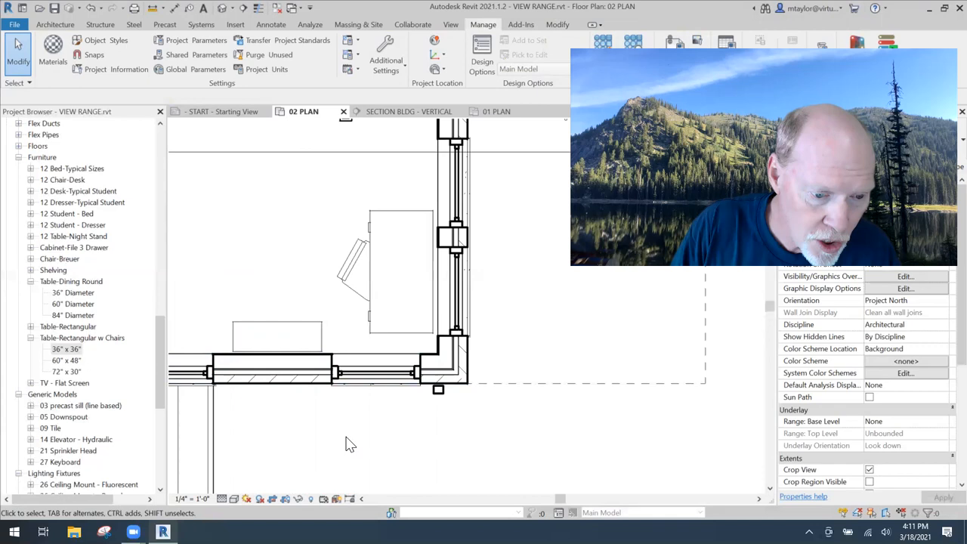
Open the Open Office shelving unit's family for editing and change its family category to Generic Models
left_click(316, 332)
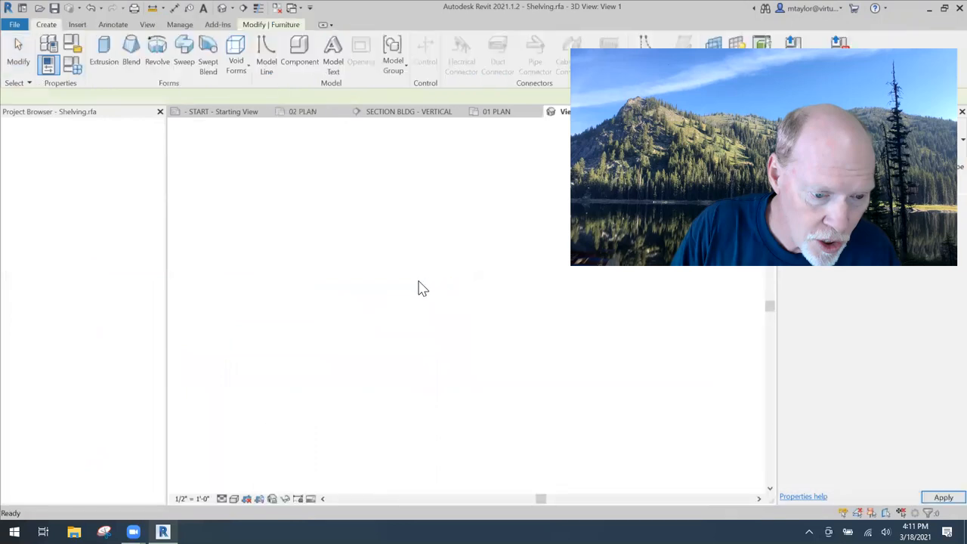
scroll(391, 293, "down", 3)
middle_click_drag(400, 288, 476, 328, "shift")
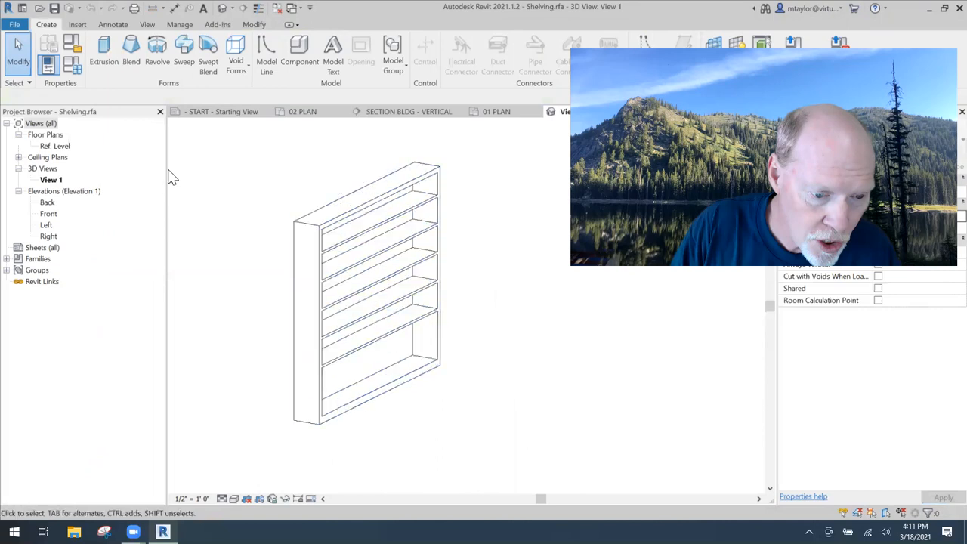
left_click(71, 44)
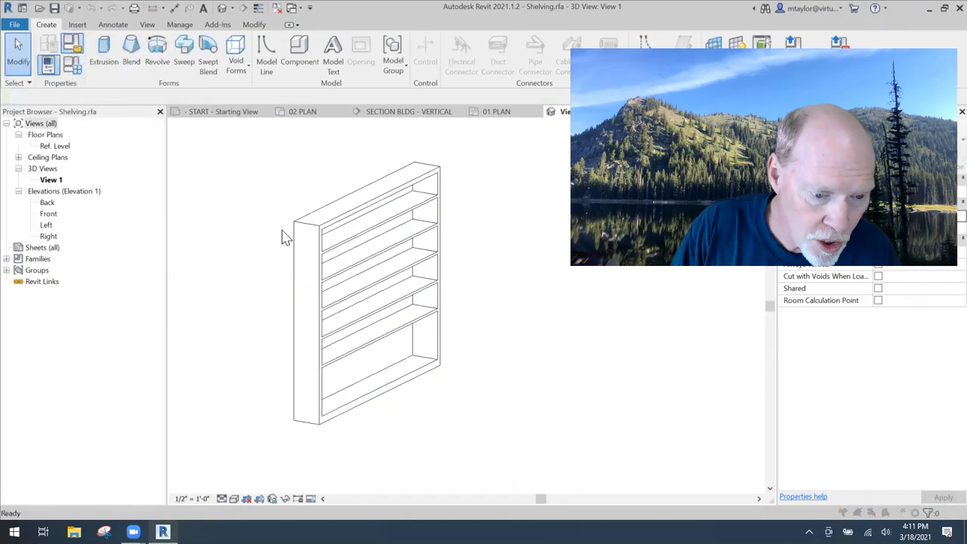
left_click_drag(481, 168, 394, 101)
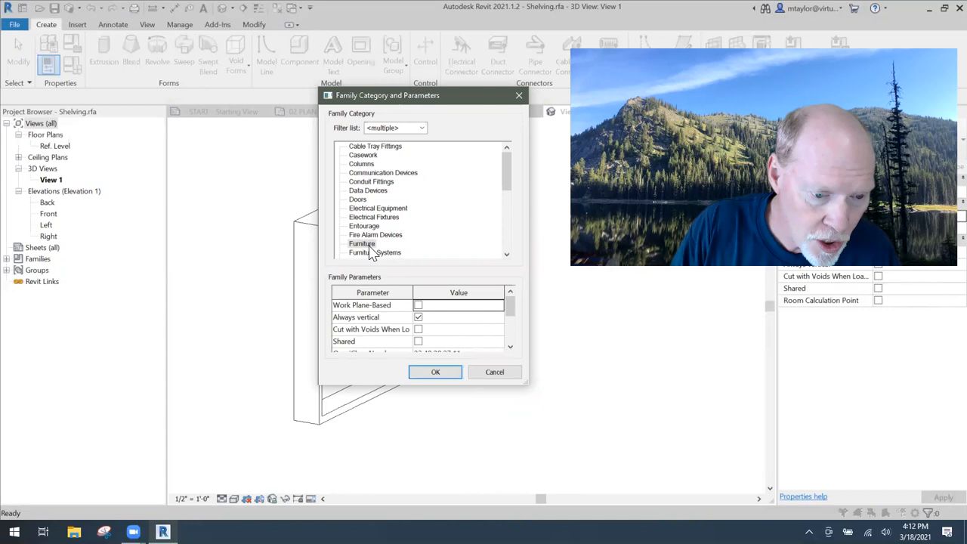
scroll(374, 210, "down", 2)
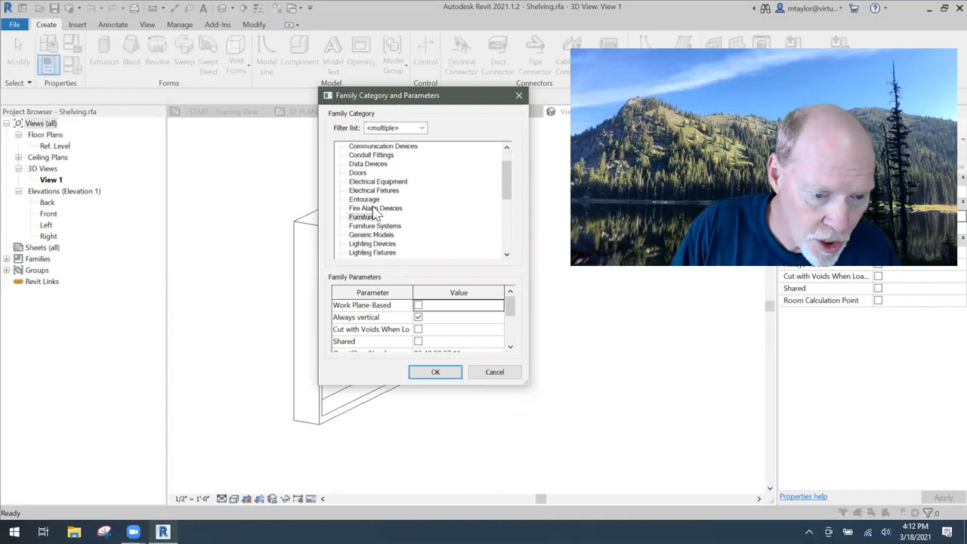
left_click(381, 236)
left_click(436, 372)
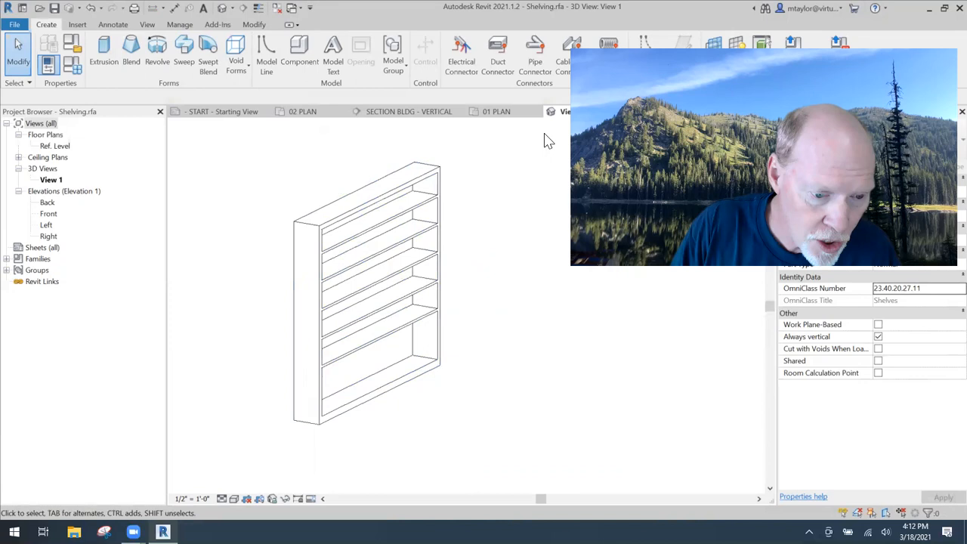
Load the Shelving family into the project and close it without saving, overwriting the existing version
left_click(828, 65)
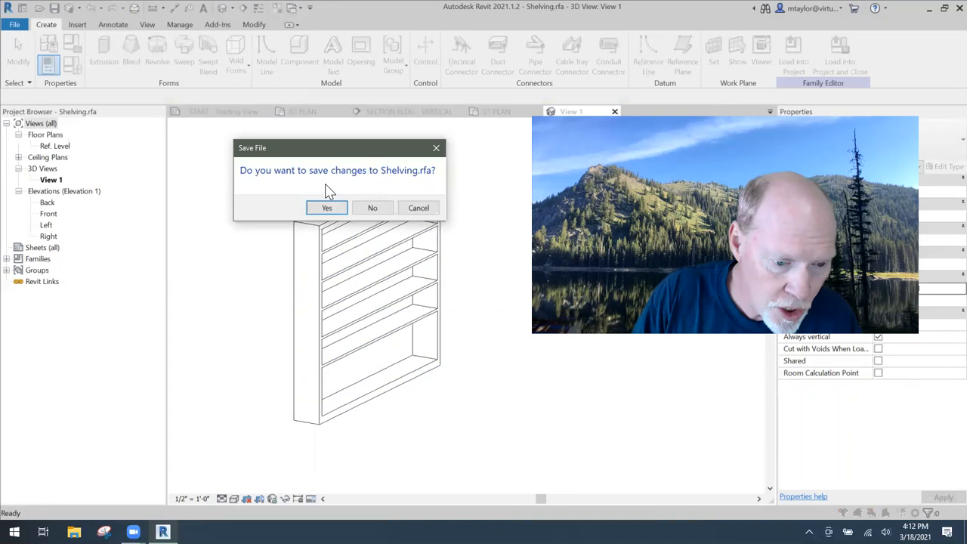
left_click(375, 208)
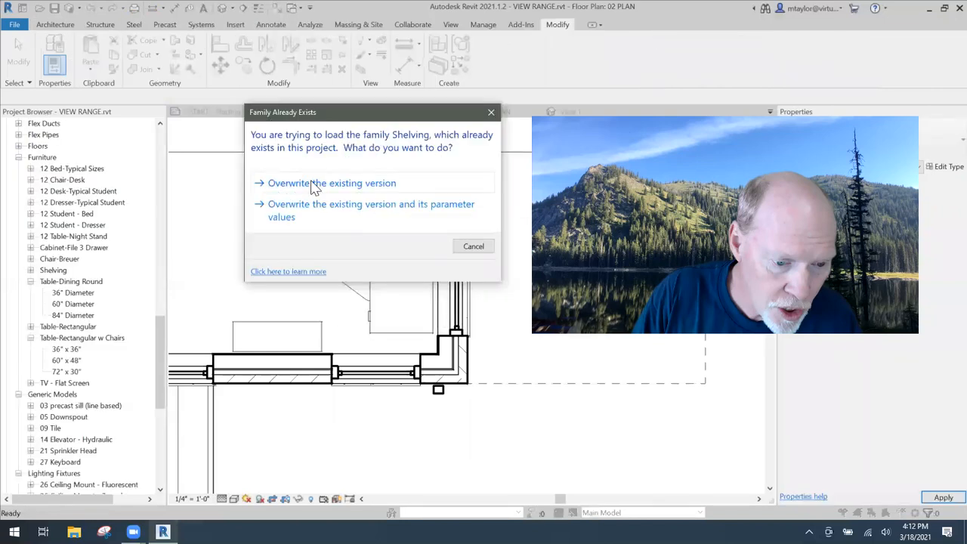
left_click(365, 184)
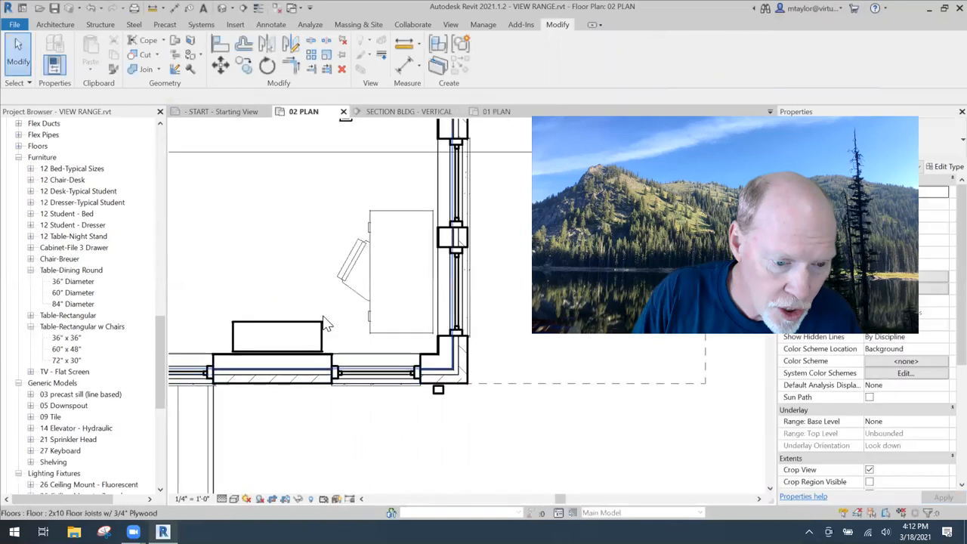
Check the shelving unit's type dimensions and examine how its outline and sides are drawn in 02 PLAN
scroll(422, 422, "down", 2)
left_click(354, 357)
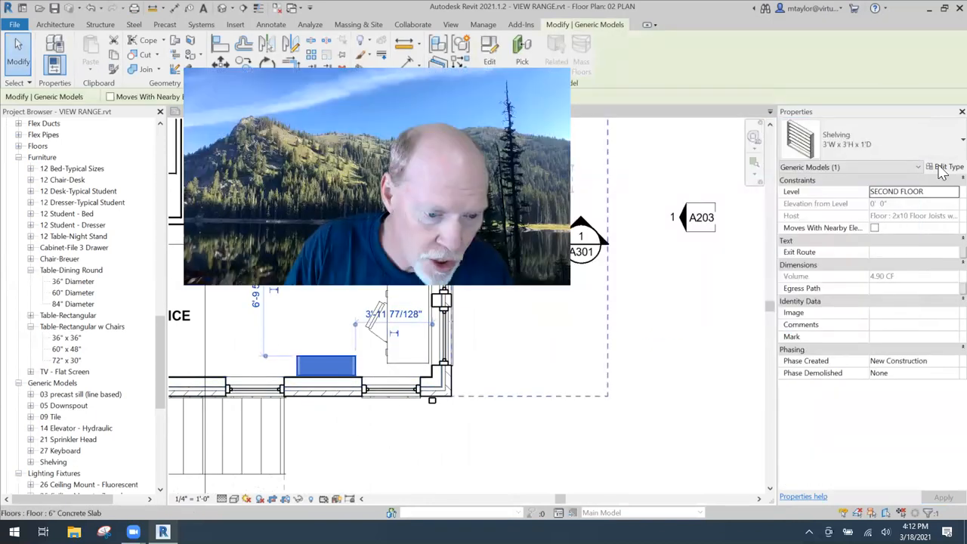
left_click(942, 167)
left_click(754, 202)
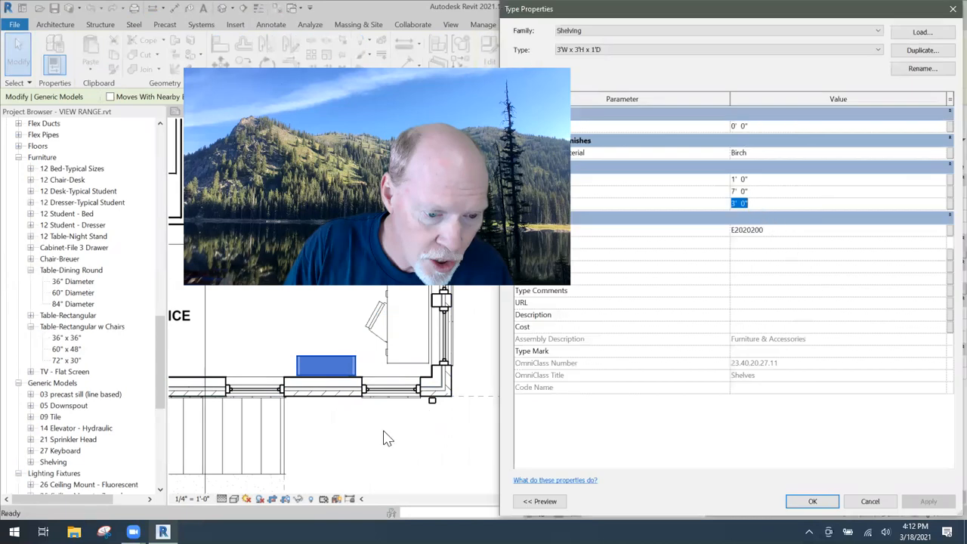
left_click(755, 193)
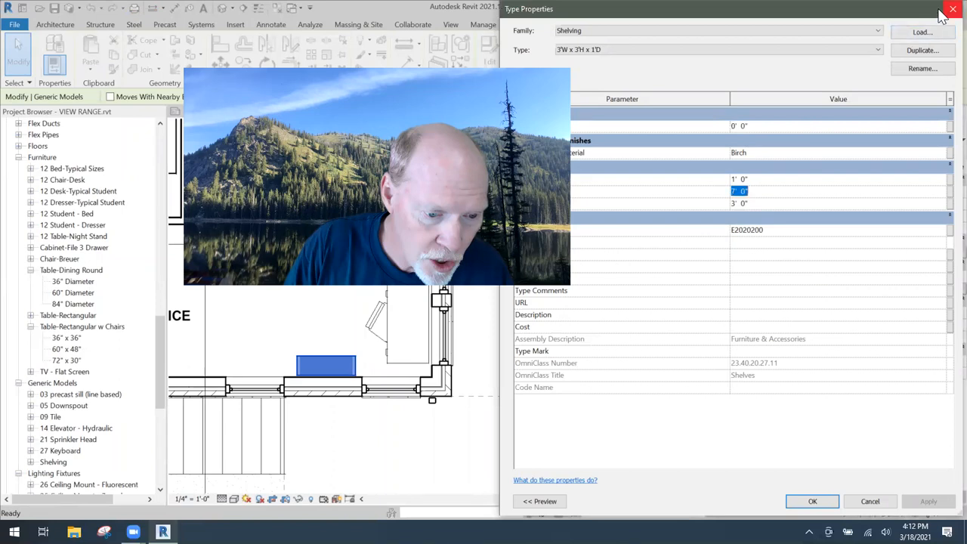
key("Return")
scroll(326, 399, "up", 4)
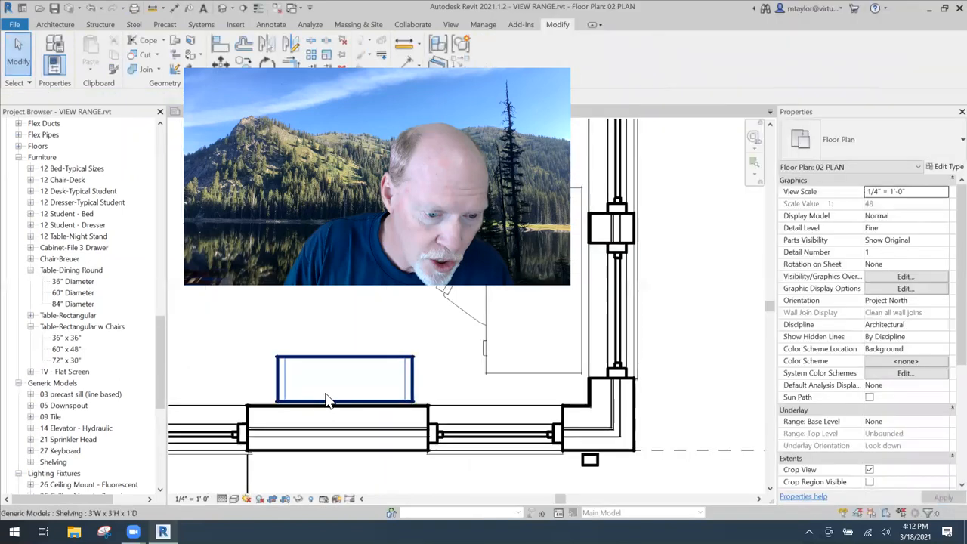
scroll(383, 468, "down", 2)
left_click(383, 476)
middle_click_drag(394, 476, 408, 460)
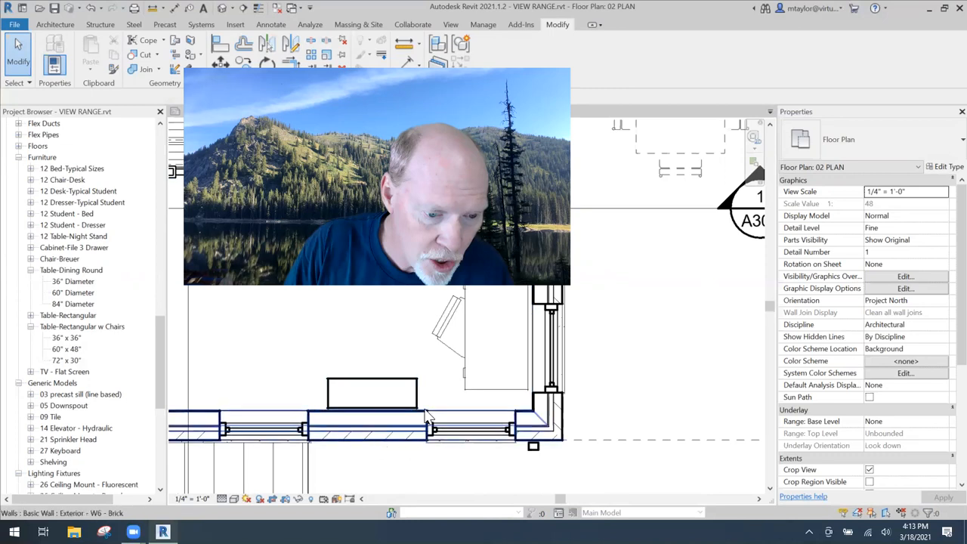
Set the Open Office shelving unit's type Height to 6' 0"
left_click(414, 385)
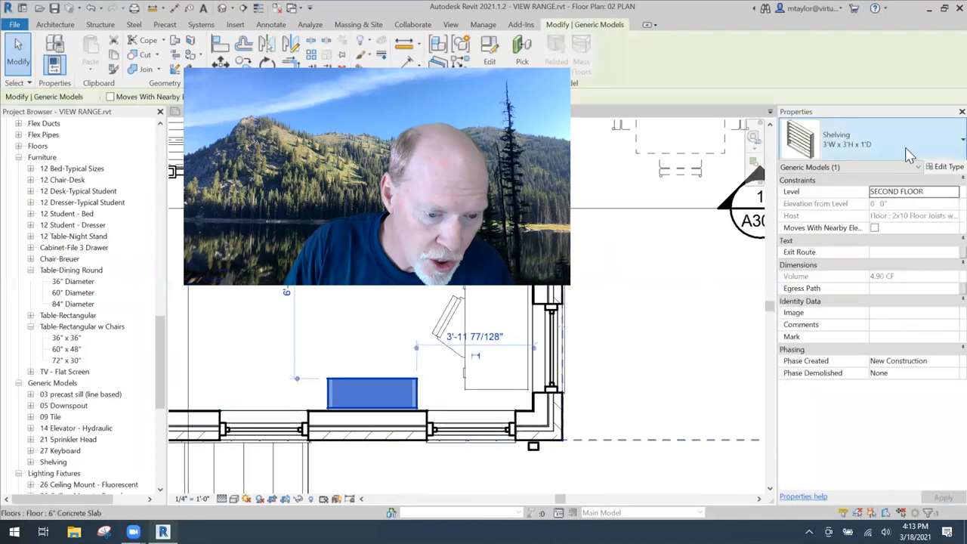
left_click(944, 167)
left_click(763, 191)
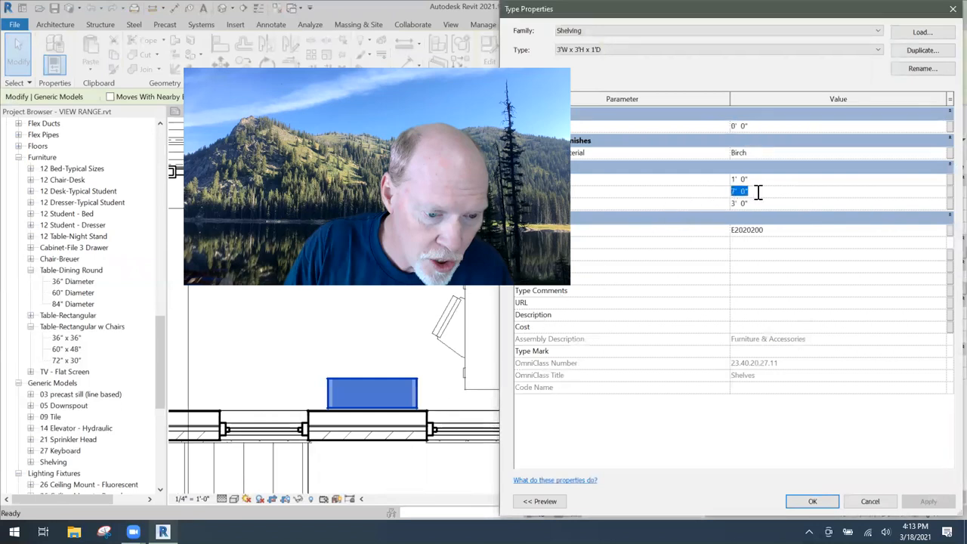
type("6")
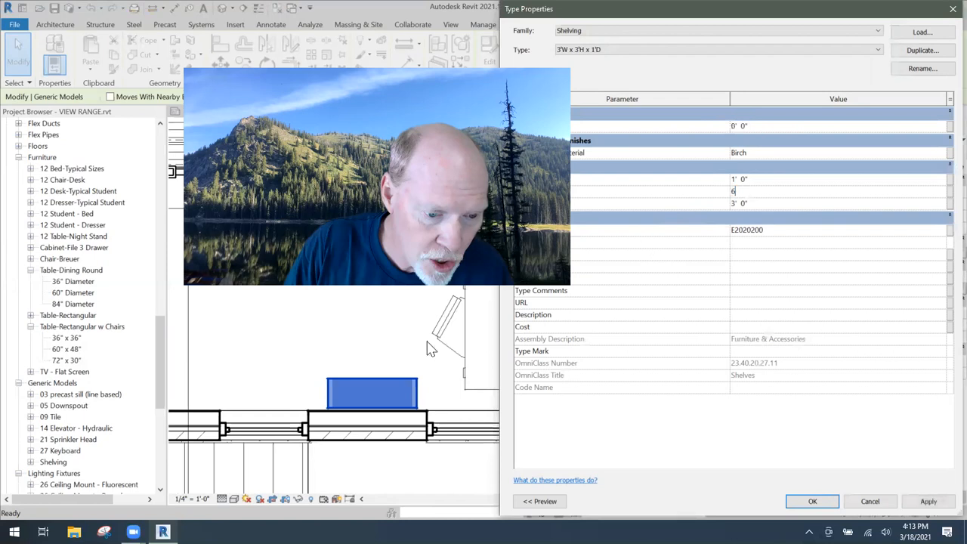
left_click(928, 501)
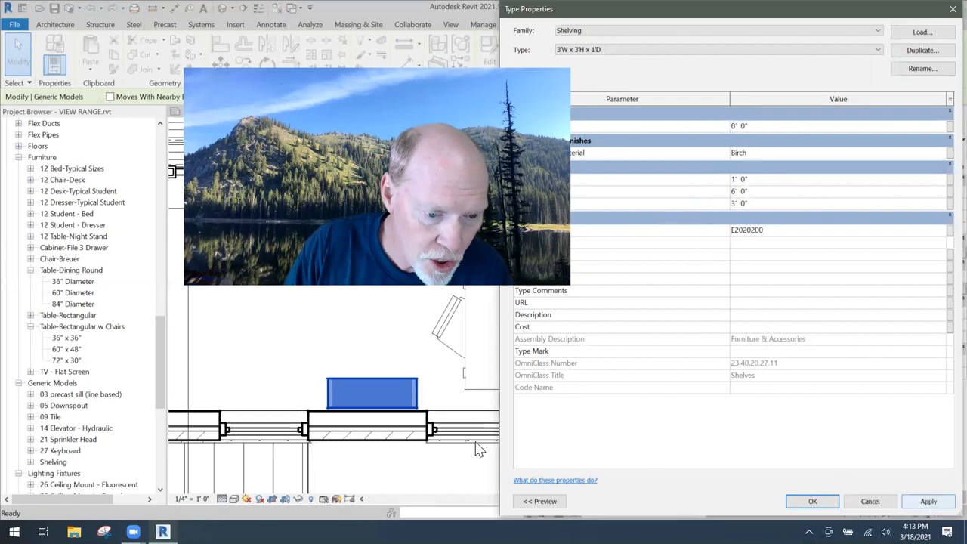
left_click(801, 503)
left_click(427, 459)
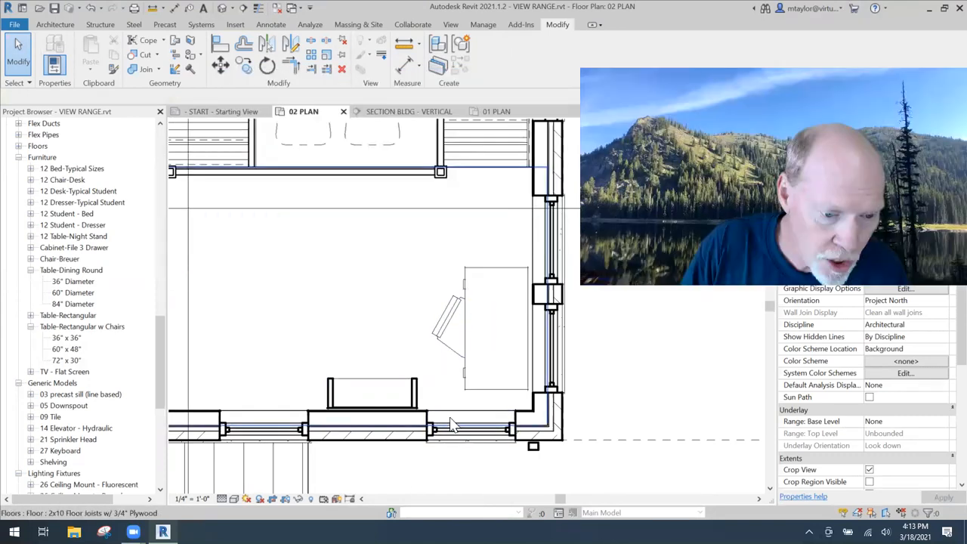
Compare the shelving unit's height with the cut and top lines in the vertical section and its appearance in 02 PLAN
left_click(397, 111)
scroll(499, 333, "up", 4)
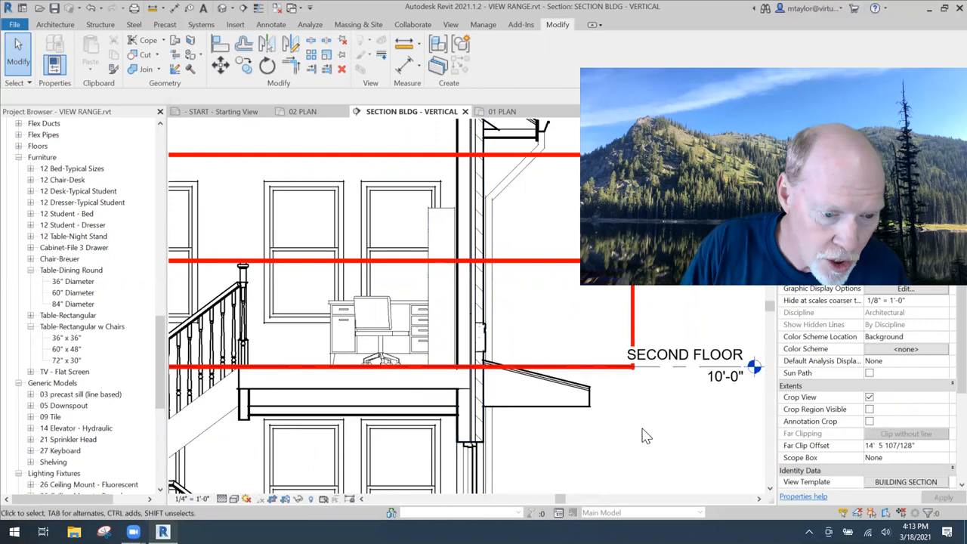
left_click(303, 112)
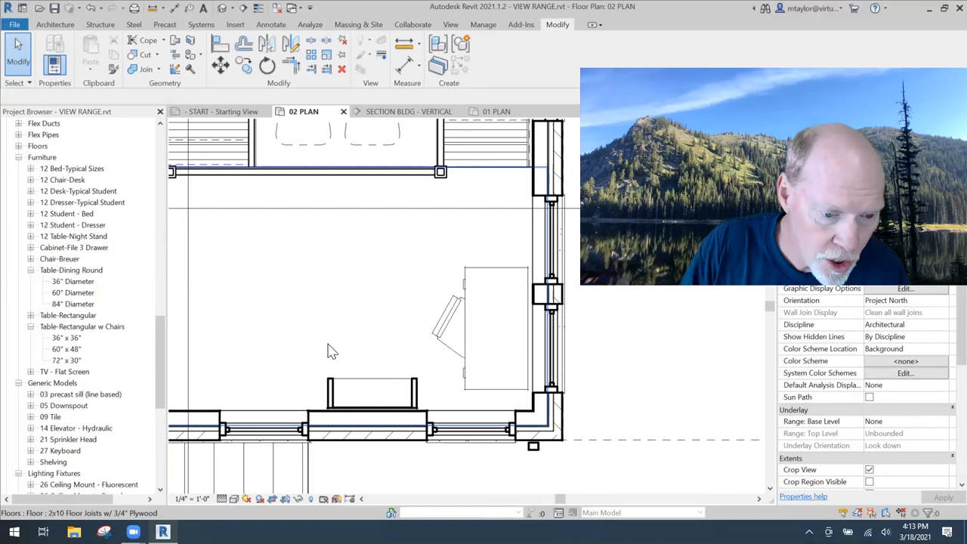
middle_click_drag(377, 309, 318, 319)
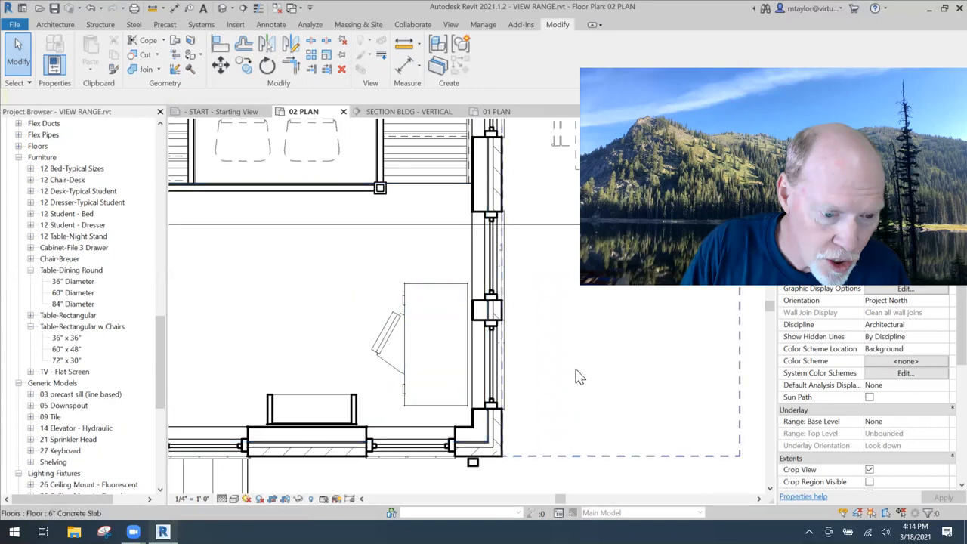
left_click(414, 112)
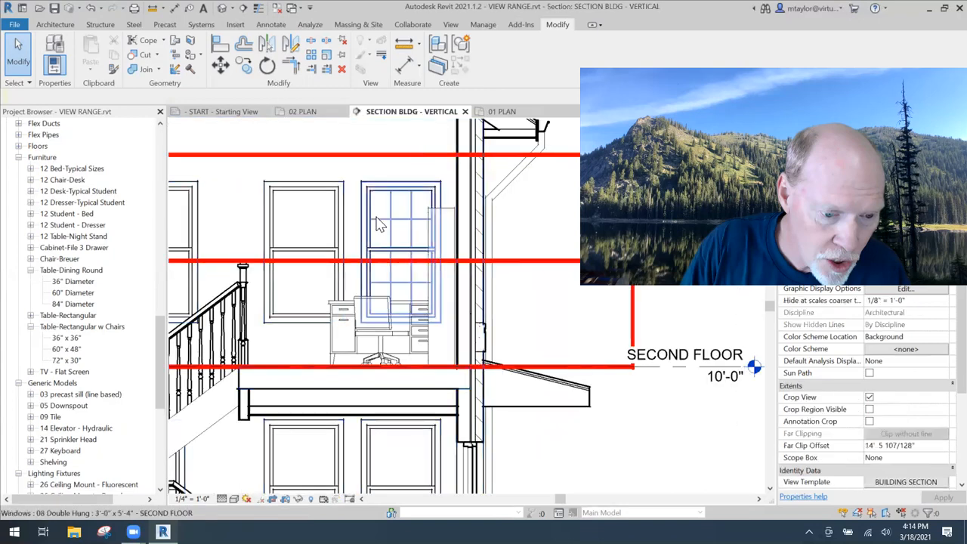
middle_click_drag(354, 253, 476, 280)
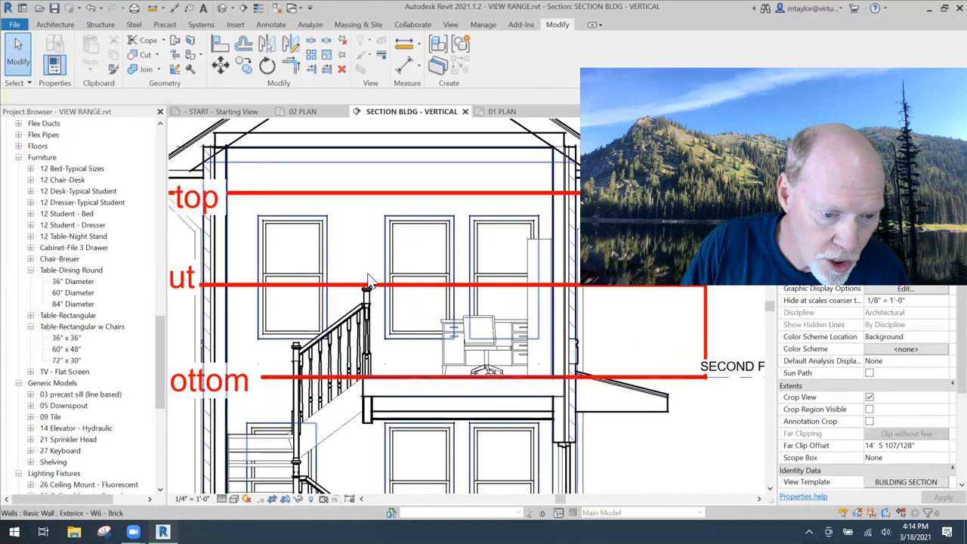
scroll(374, 265, "down", 2)
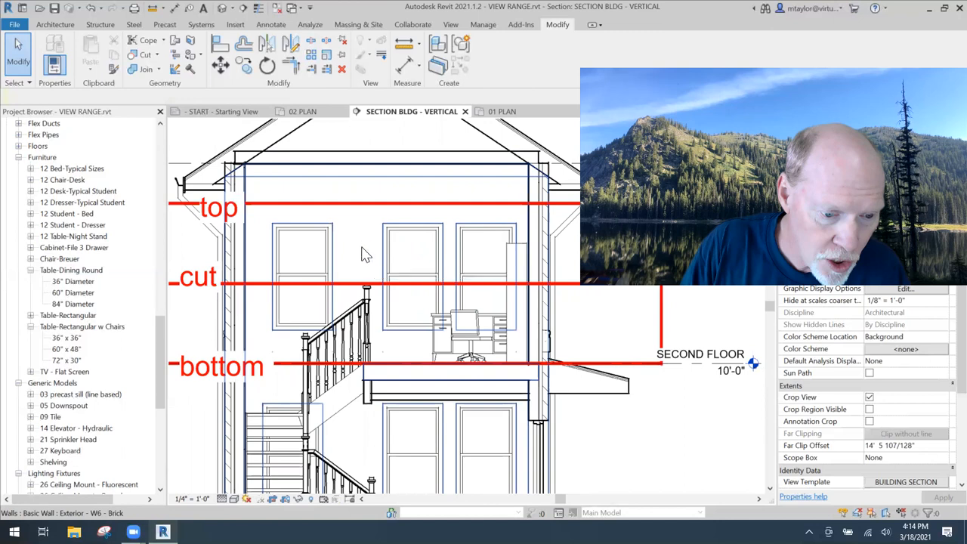
scroll(362, 247, "down", 1)
middle_click_drag(415, 259, 469, 266)
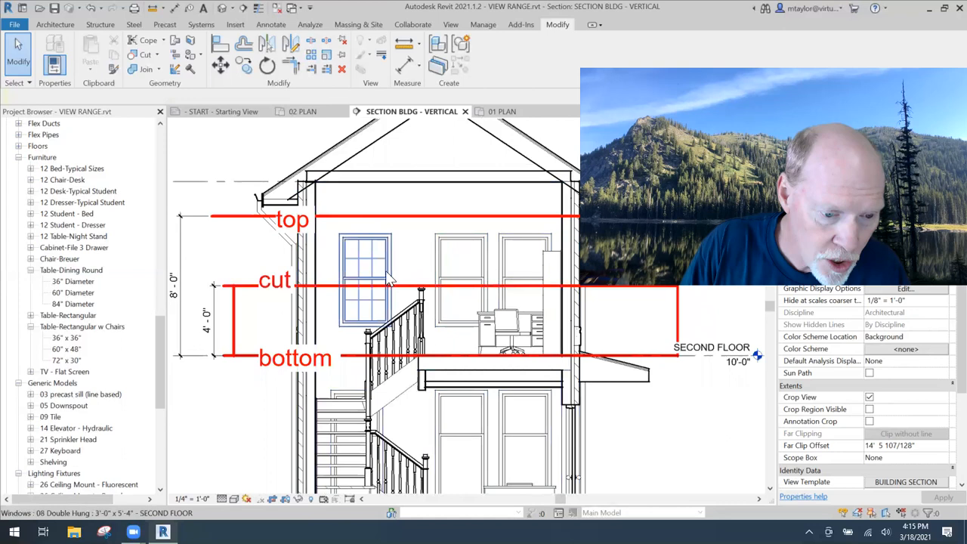
Place a 26 Ceiling Mount - Round light on the second-floor wall in the vertical section, behind the upper stair railing just below the cut line
left_click_drag(158, 331, 162, 378)
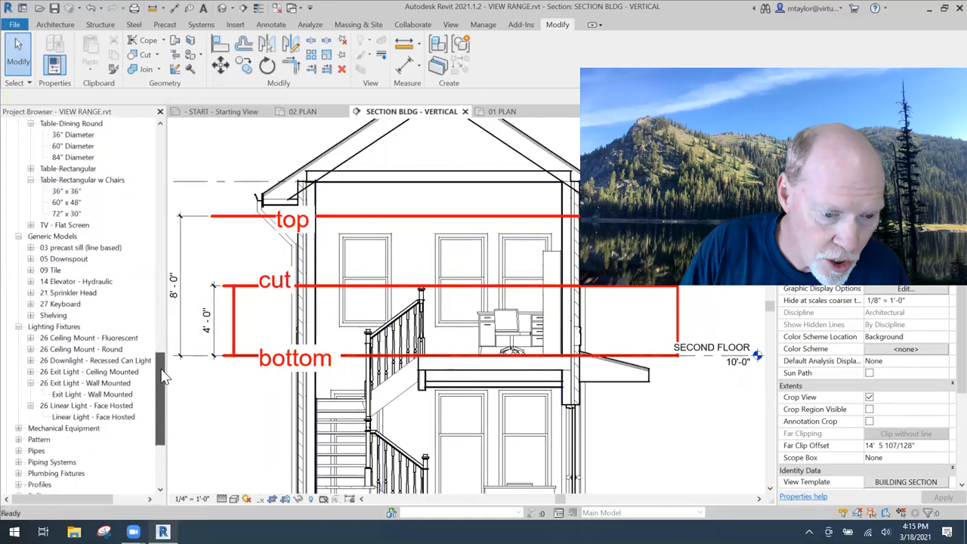
left_click(75, 351)
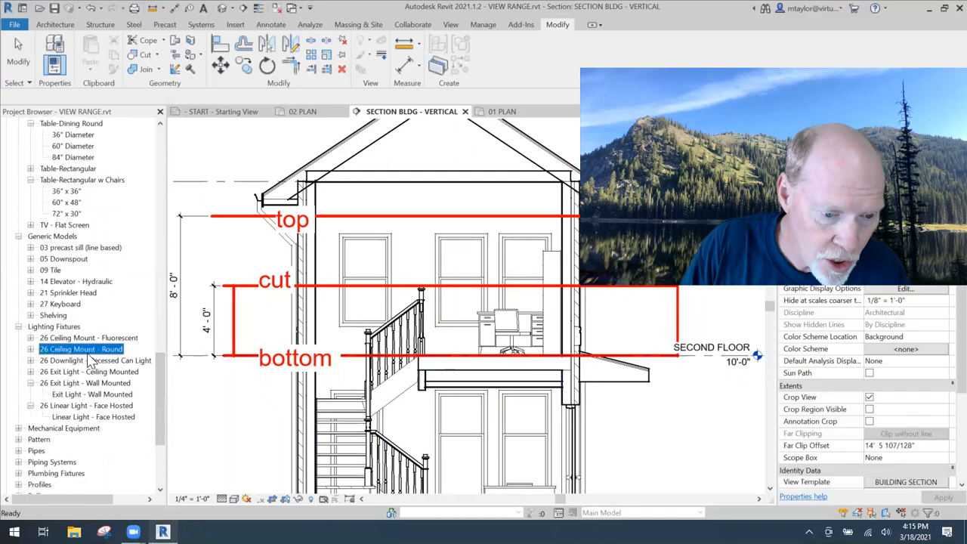
left_click(30, 349)
left_click(83, 361)
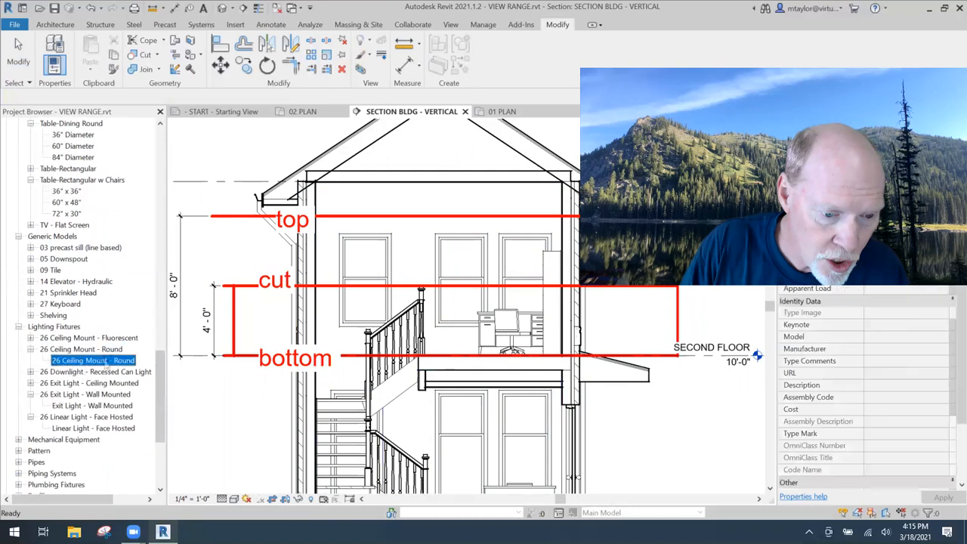
left_click_drag(377, 294, 396, 280)
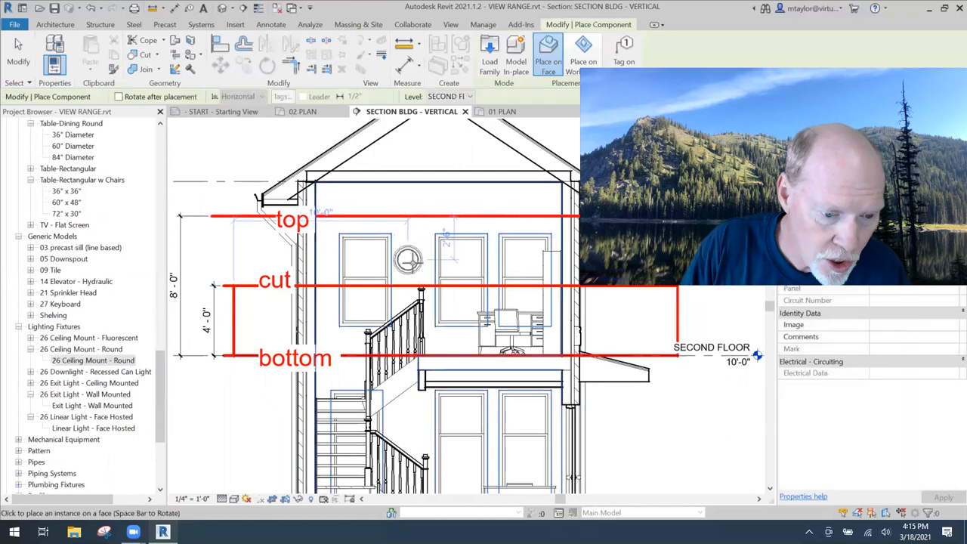
scroll(408, 260, "up", 3)
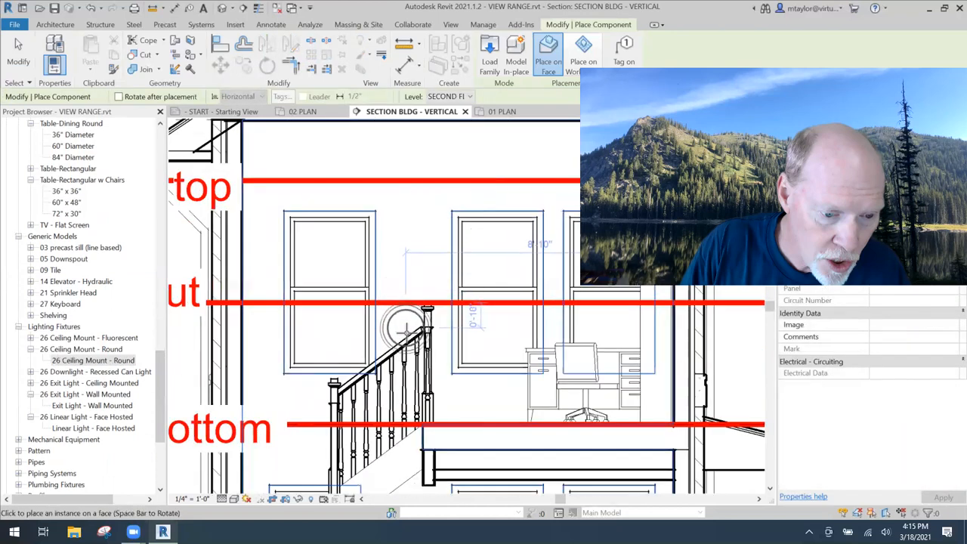
left_click(405, 330)
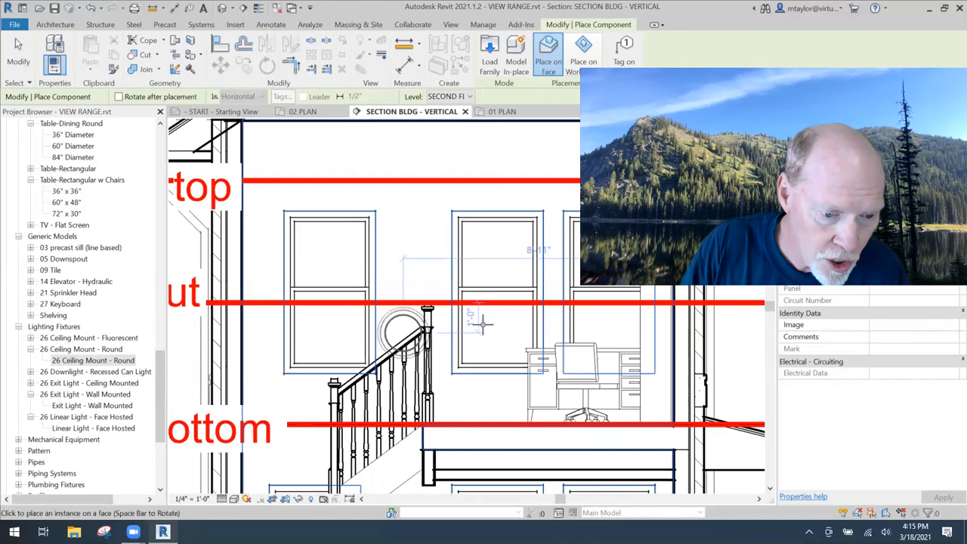
Finish placing the light, select it in 02 PLAN, and compare its plan appearance with its position below the cut line in the vertical section
key("Escape")
scroll(454, 309, "down", 2)
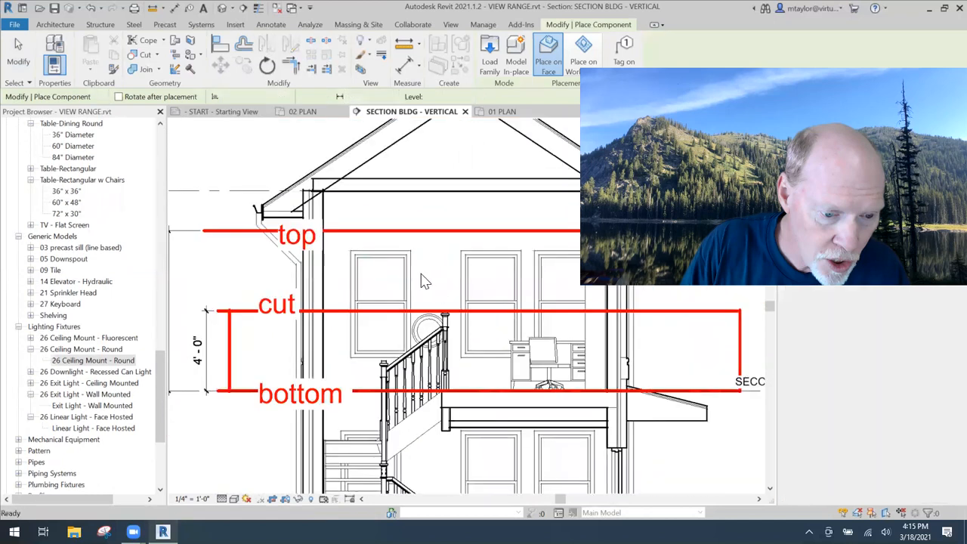
key("Escape")
middle_click_drag(426, 283, 405, 266)
scroll(406, 267, "up", 1)
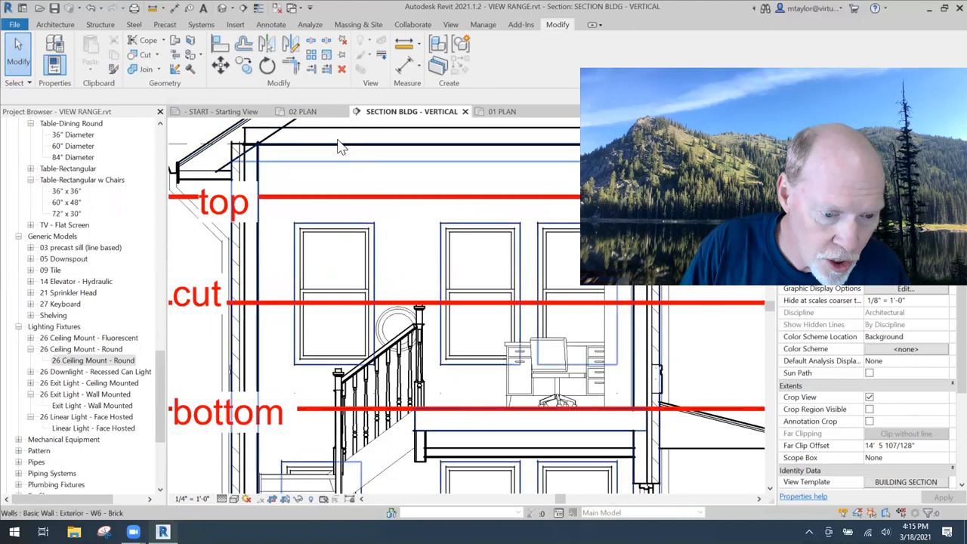
left_click(317, 115)
scroll(474, 263, "up", 3)
middle_click_drag(464, 212, 447, 290)
scroll(451, 215, "up", 2)
middle_click_drag(421, 250, 358, 362)
scroll(352, 334, "up", 2)
left_click(410, 323)
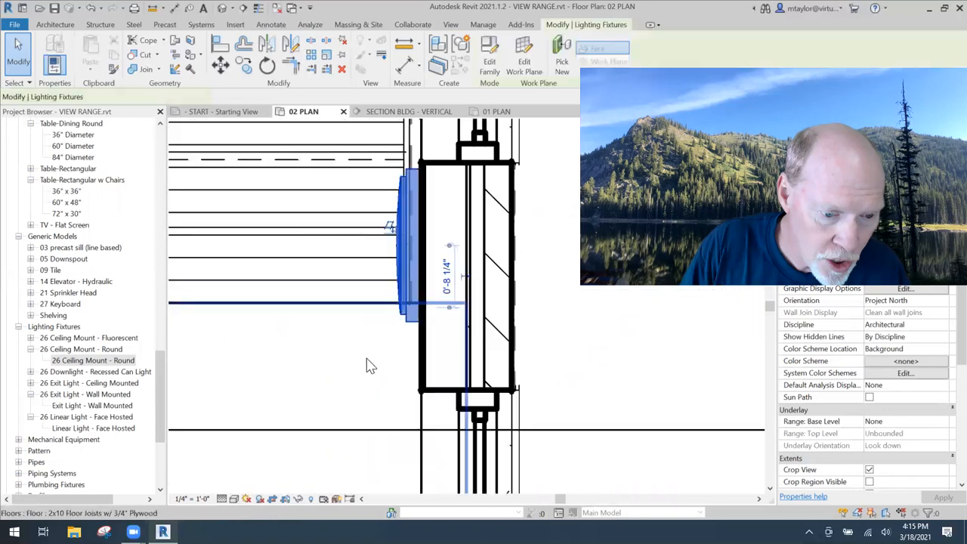
left_click(393, 112)
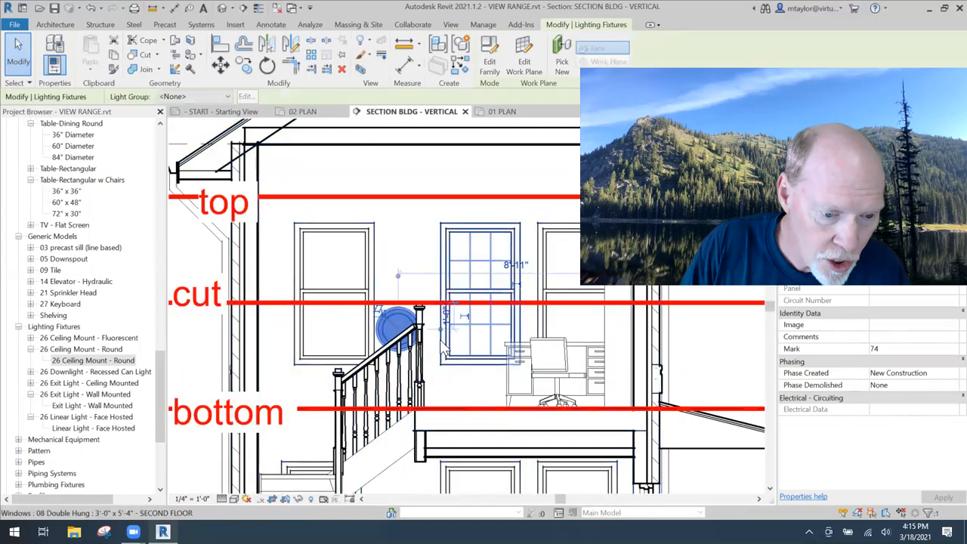
left_click(304, 112)
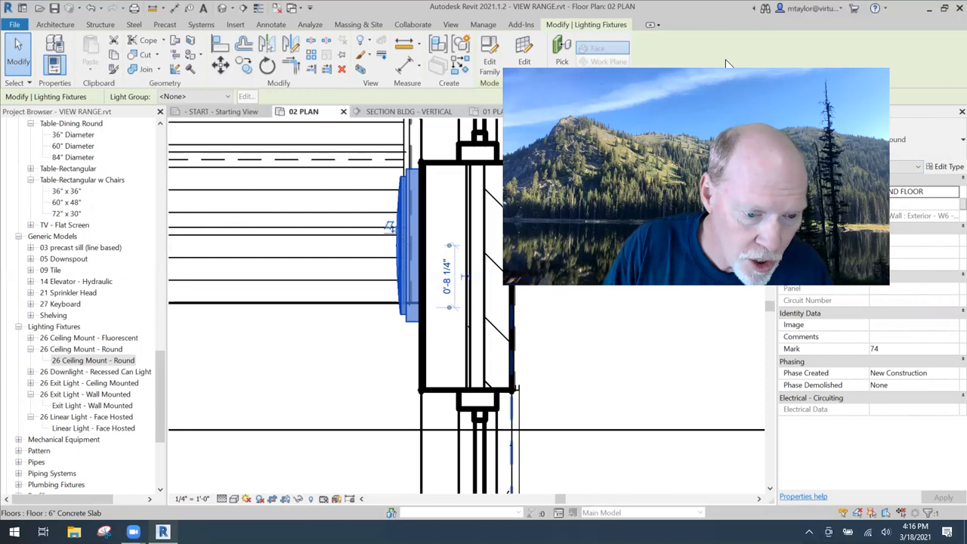
Raise the wall light in the vertical section until it straddles the cut line, and check its appearance in 02 PLAN
left_click(398, 113)
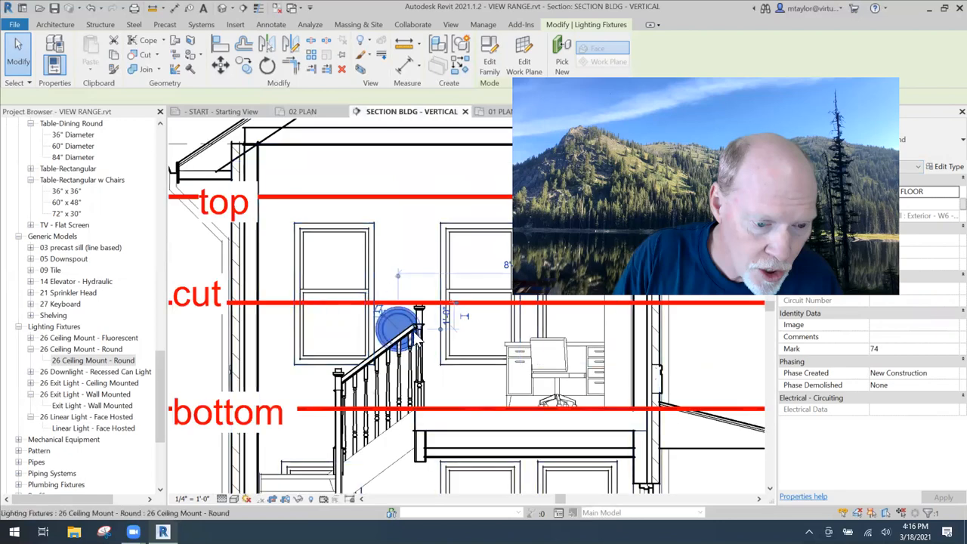
key("Up")
key("Up")
key("Up")
key("Up")
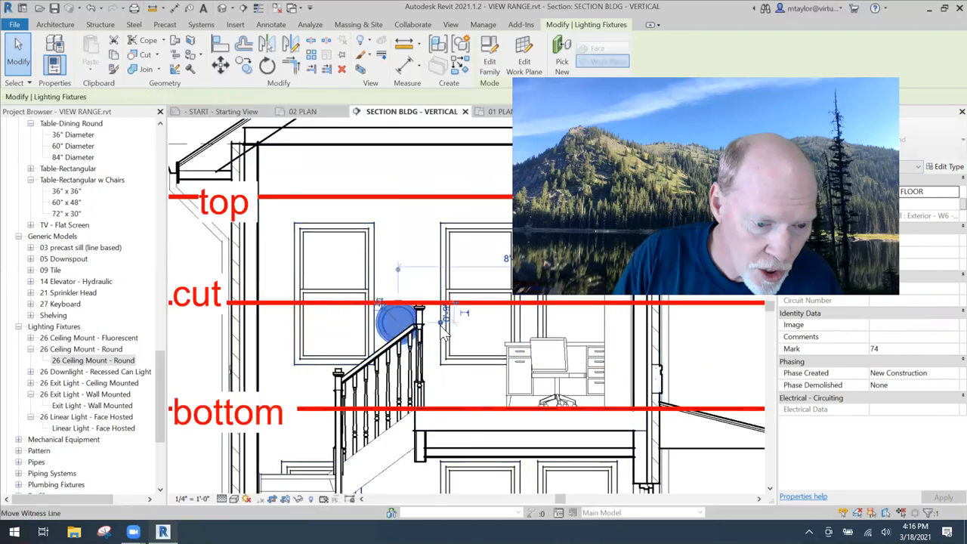
key("Up")
key("Up")
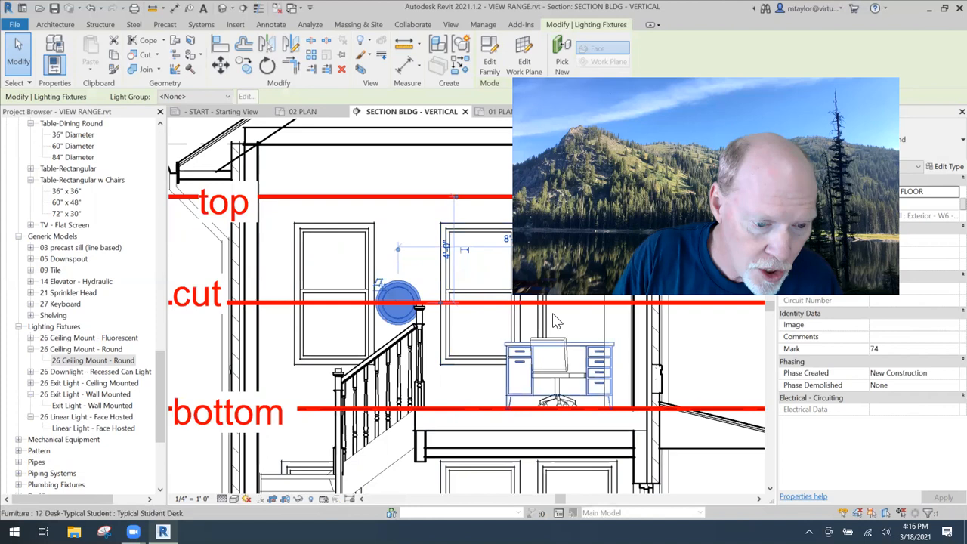
left_click(302, 112)
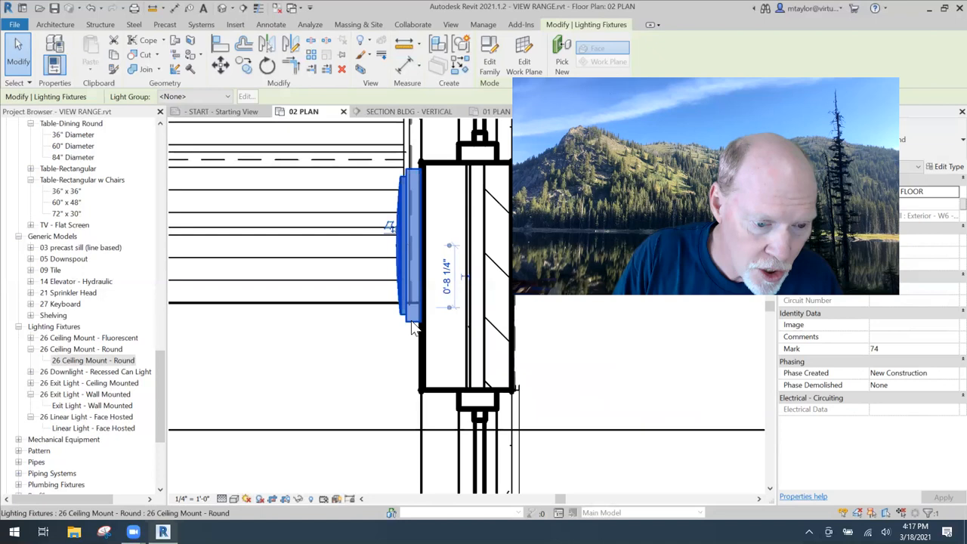
Raise the wall light fully above the cut line but below the top line, and check 02 PLAN
left_click(389, 112)
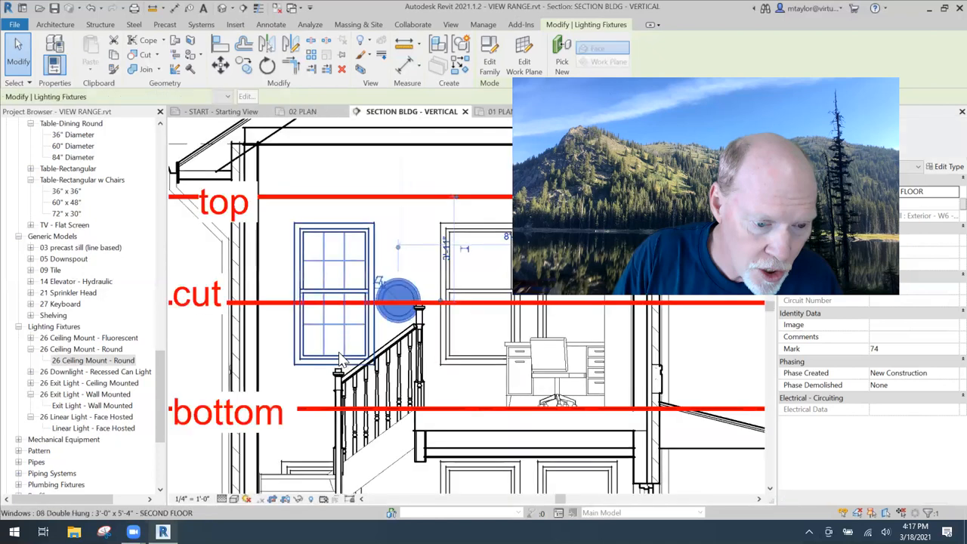
key("Up")
key("Up")
key("Up")
key("Up")
key("Up")
key("Up")
key("Up")
key("Up")
key("Up")
key("Up")
key("Up")
key("Up")
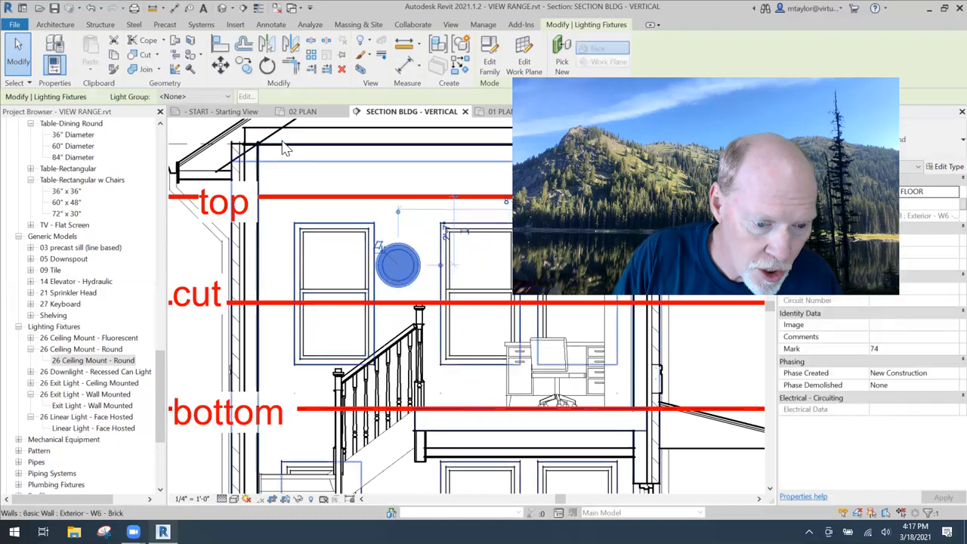
left_click(312, 112)
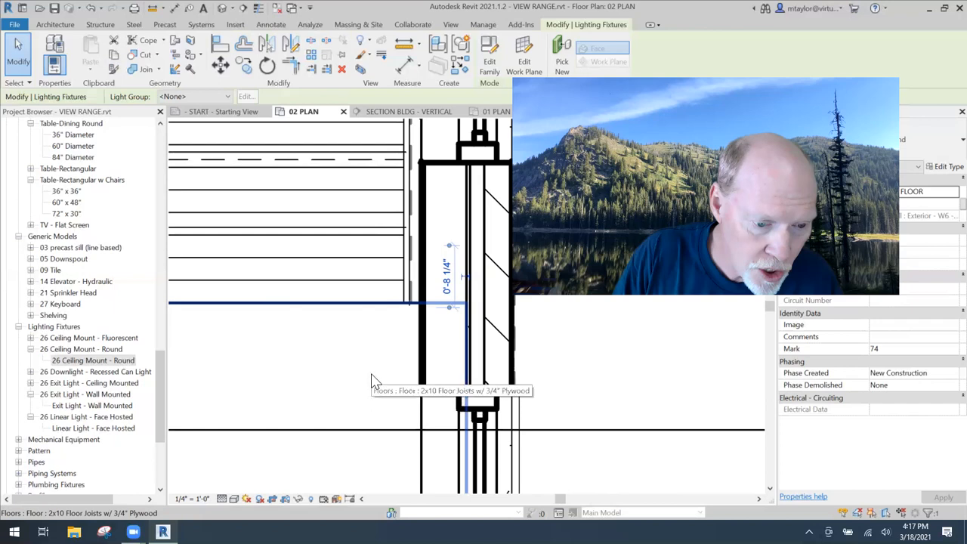
Shift the wall light down and back up near the cut line in the vertical section, and delete it
left_click(401, 112)
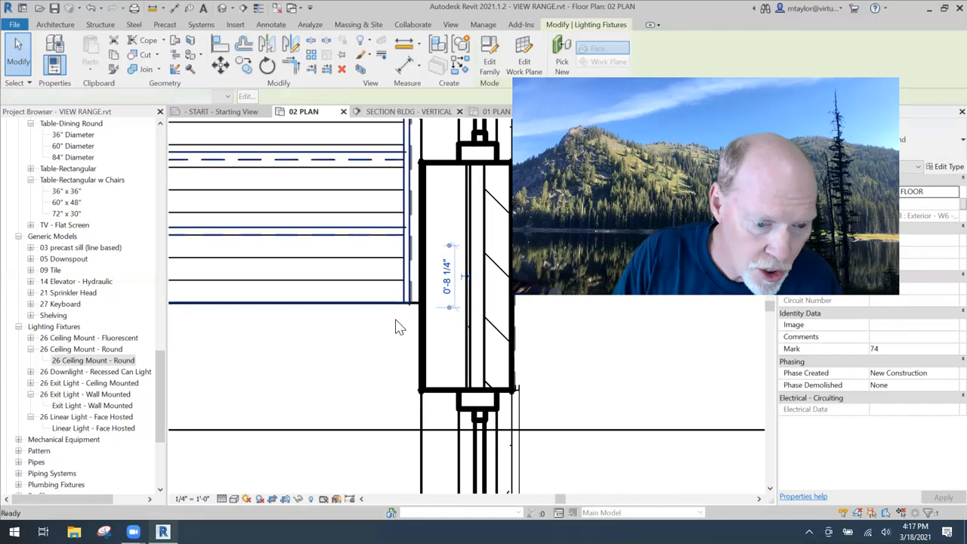
key("Down")
key("Down")
key("Down")
key("Down")
key("Down")
key("Down")
key("Down")
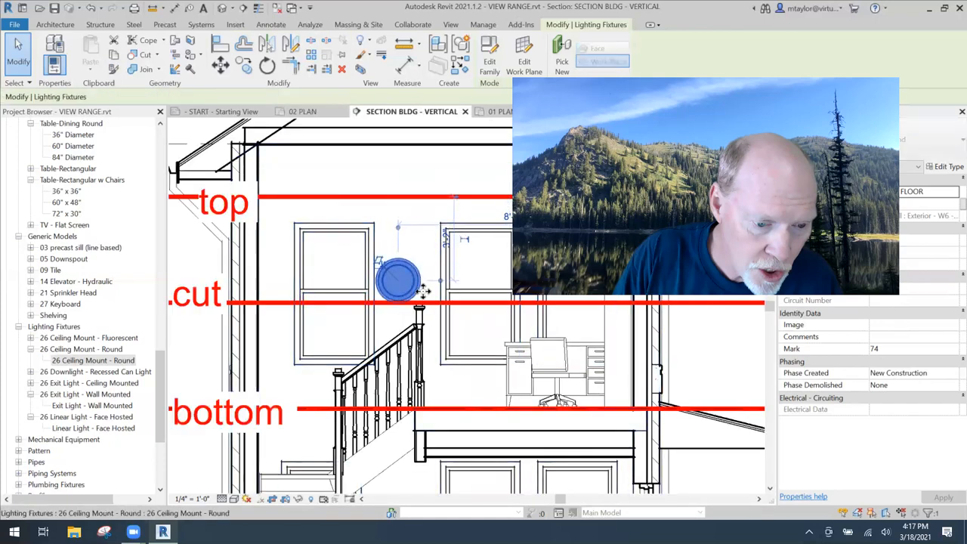
key("Down")
key("Down")
key("Down")
key("Down")
key("Down")
key("Down")
key("Up")
key("Up")
key("Up")
key("Up")
key("Up")
key("Up")
key("Up")
key("Up")
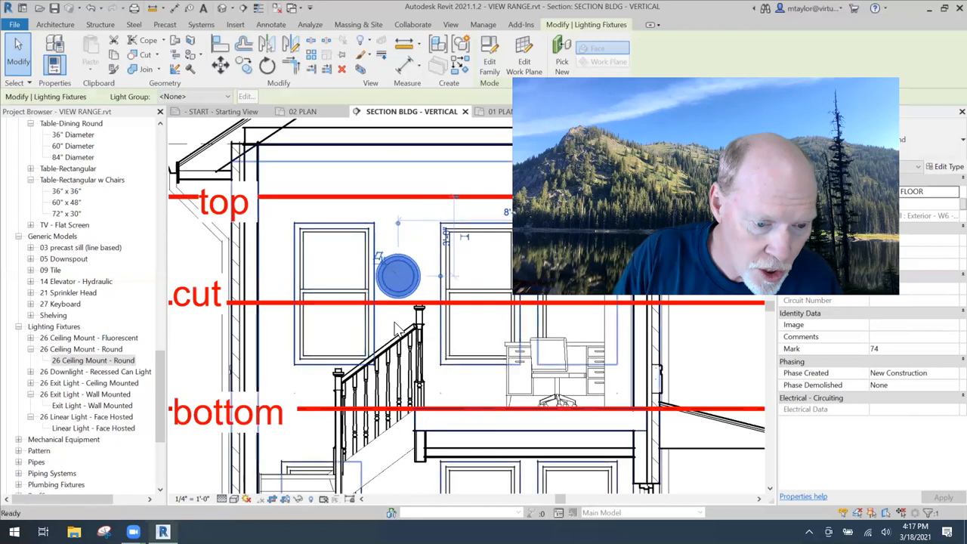
key("Delete")
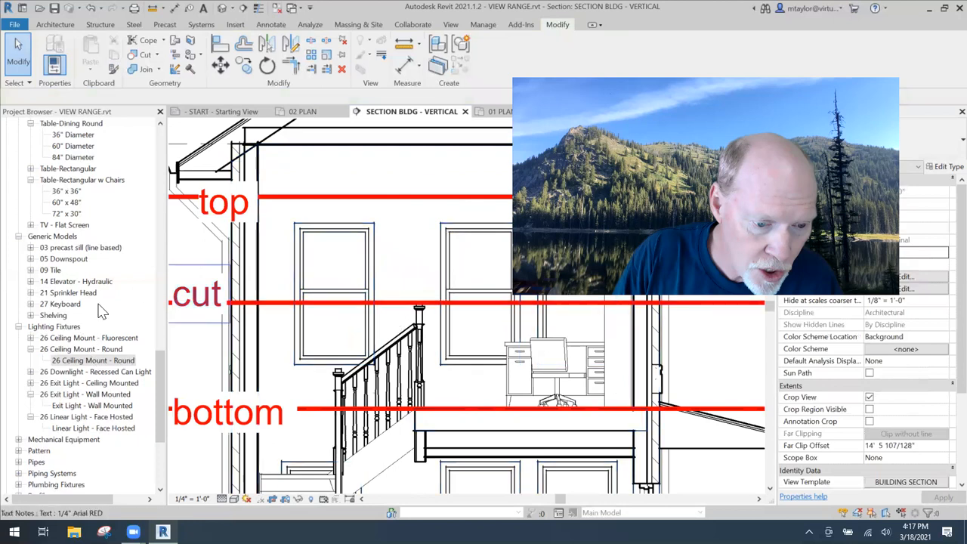
Place a 24W 24H 12D 06 Wall Cabinet - Flush - 2 Door against the exterior wall beside the stair in 02 PLAN
scroll(103, 296, "up", 2)
scroll(97, 293, "up", 4)
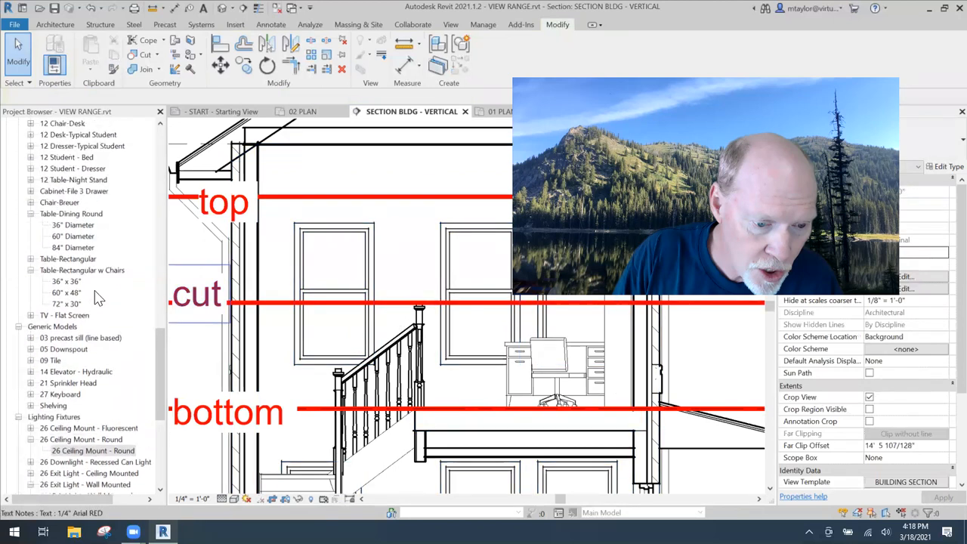
scroll(84, 257, "up", 14)
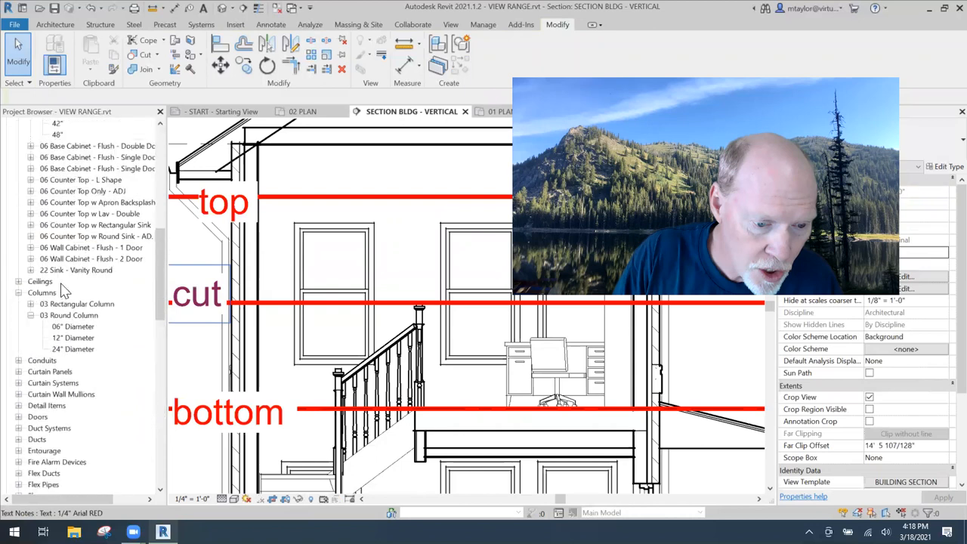
scroll(75, 314, "up", 3)
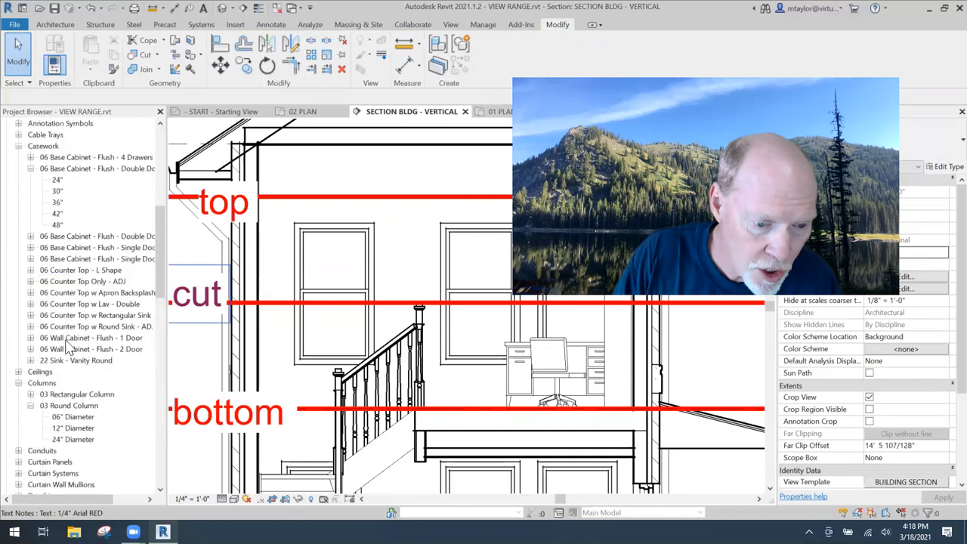
left_click(31, 350)
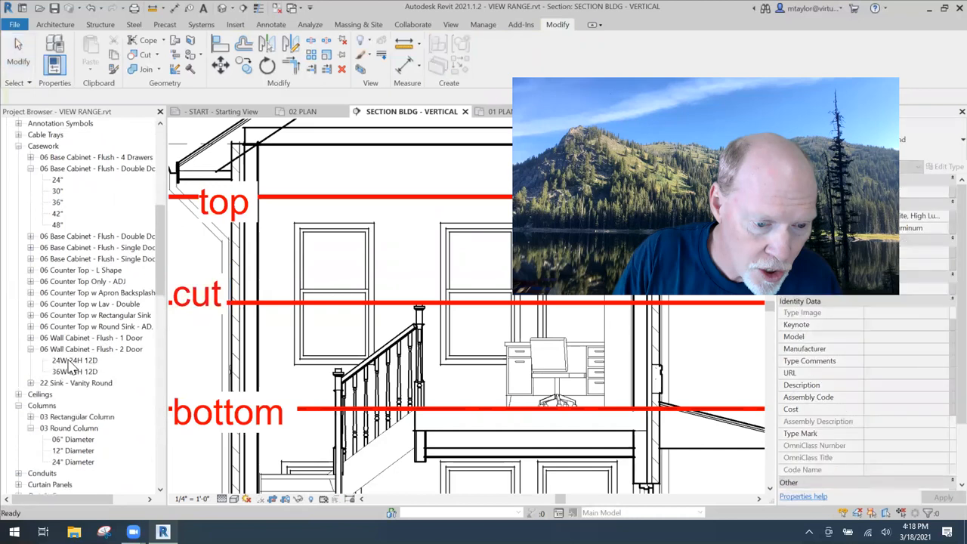
left_click_drag(68, 362, 236, 333)
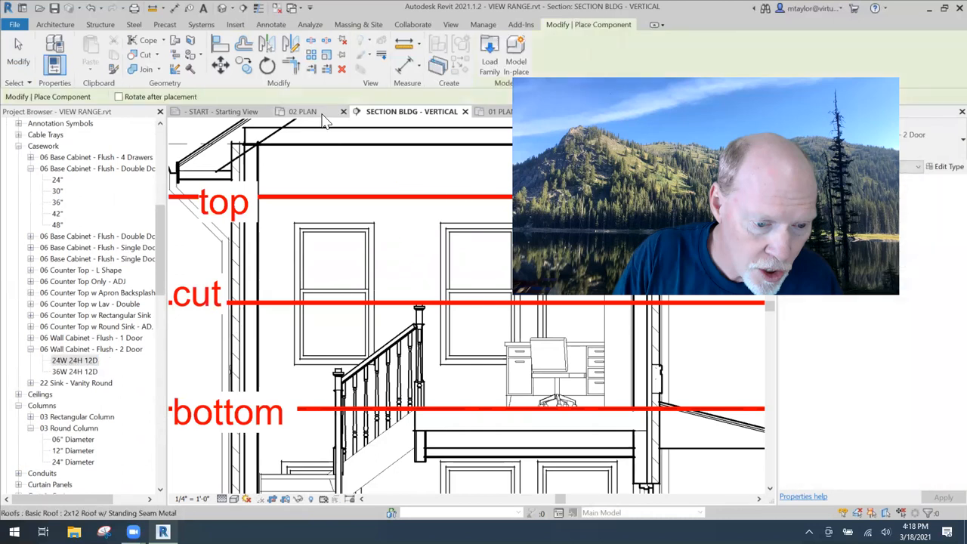
left_click(320, 113)
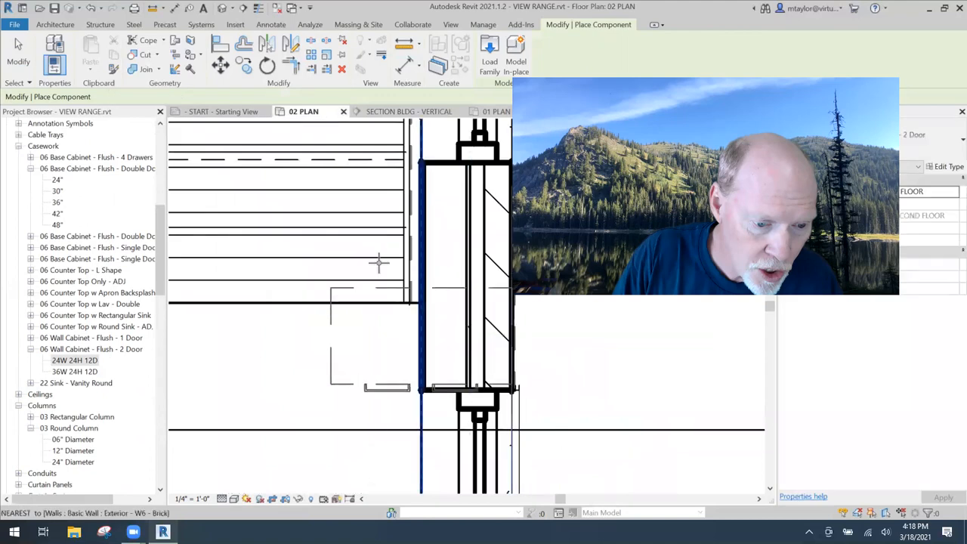
scroll(347, 299, "down", 3)
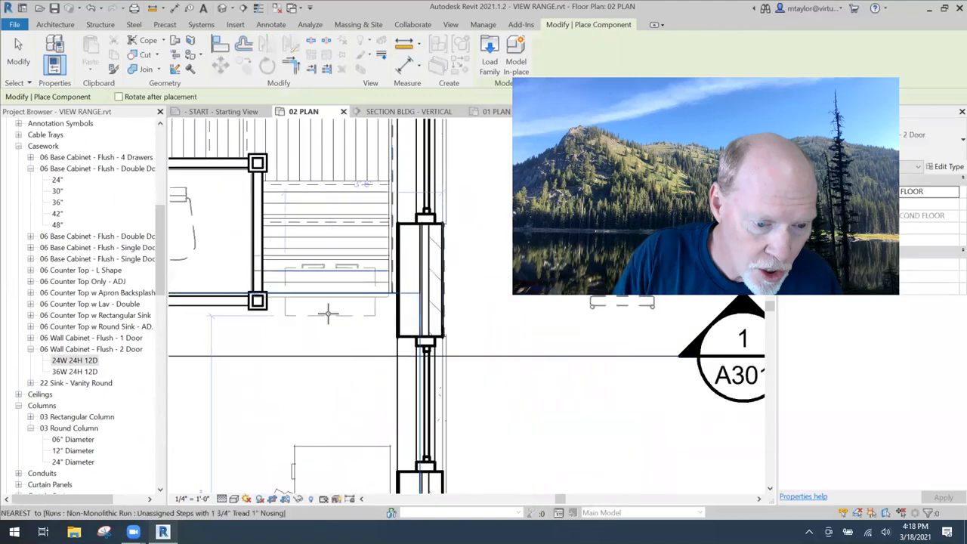
left_click(398, 281)
key("Escape")
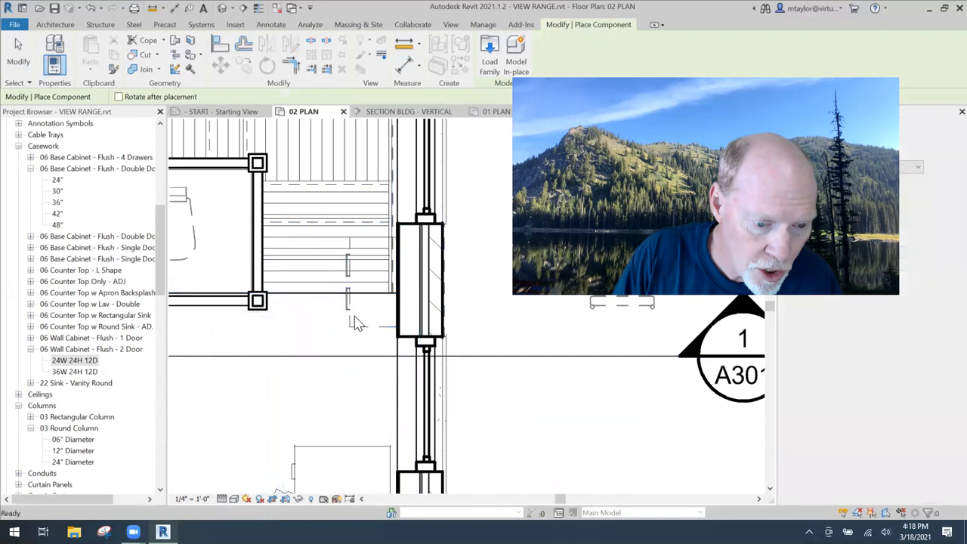
key("Escape")
left_click(352, 323)
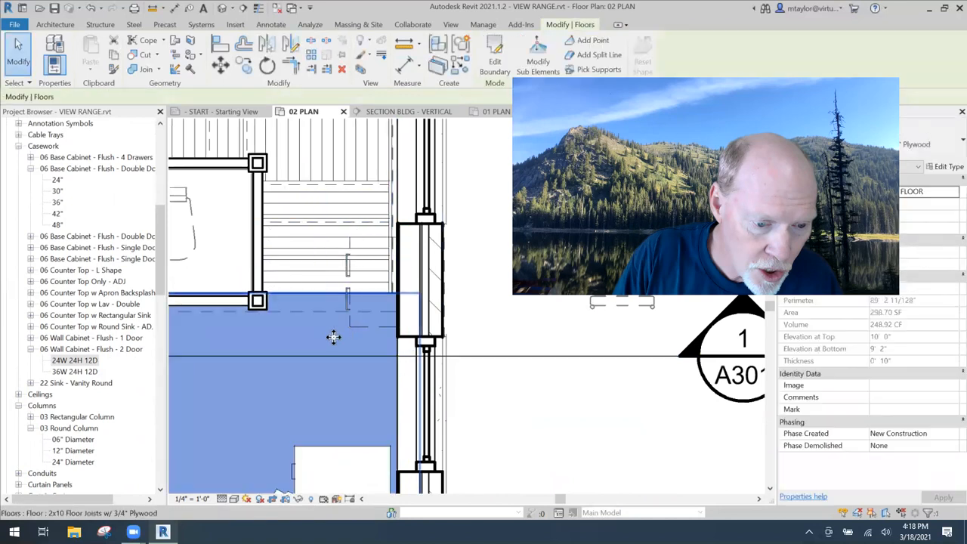
key("Escape")
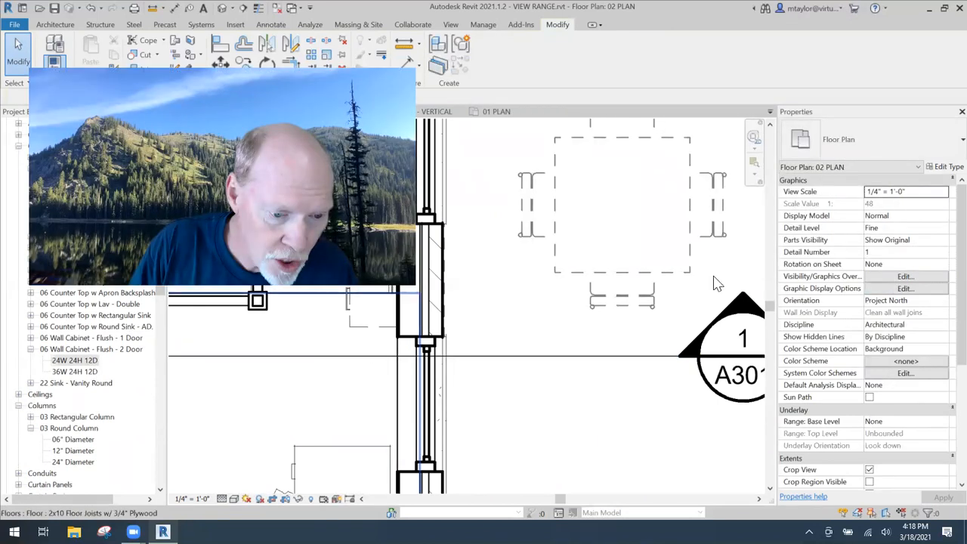
Set the wall cabinet's Elevation from Level to 5' 0"
left_click(359, 326)
left_click(901, 204)
type("5")
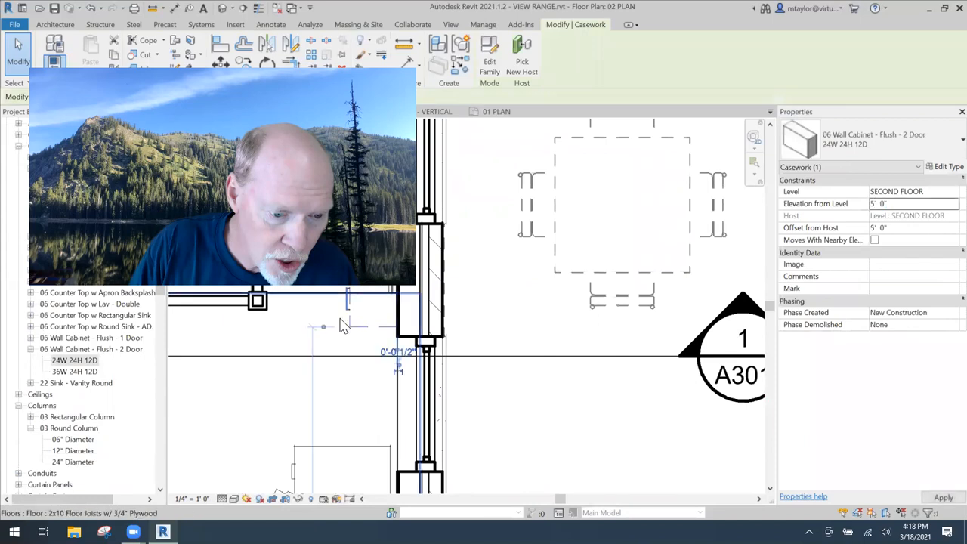
Lower the wall cabinet in the vertical section until its lower part crosses the cut line
left_click(414, 114)
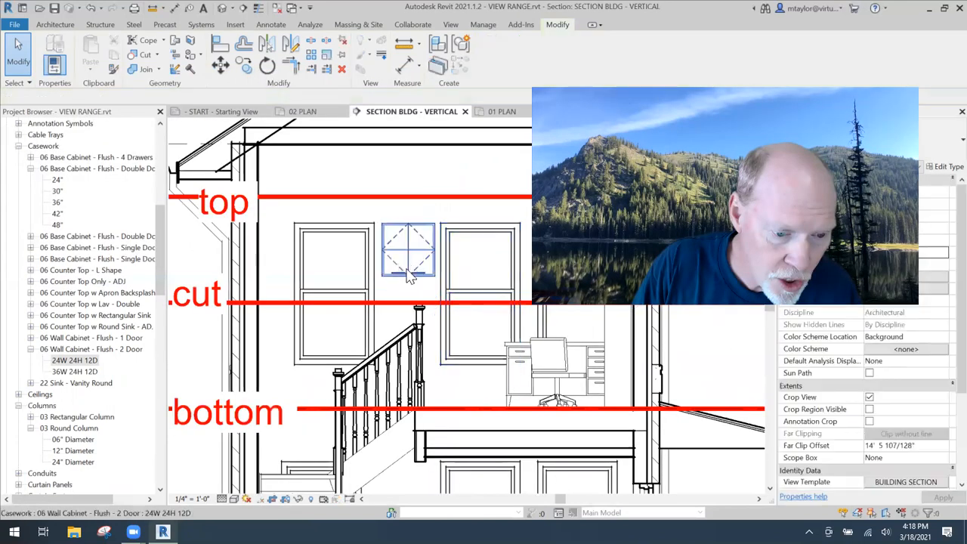
left_click(409, 274)
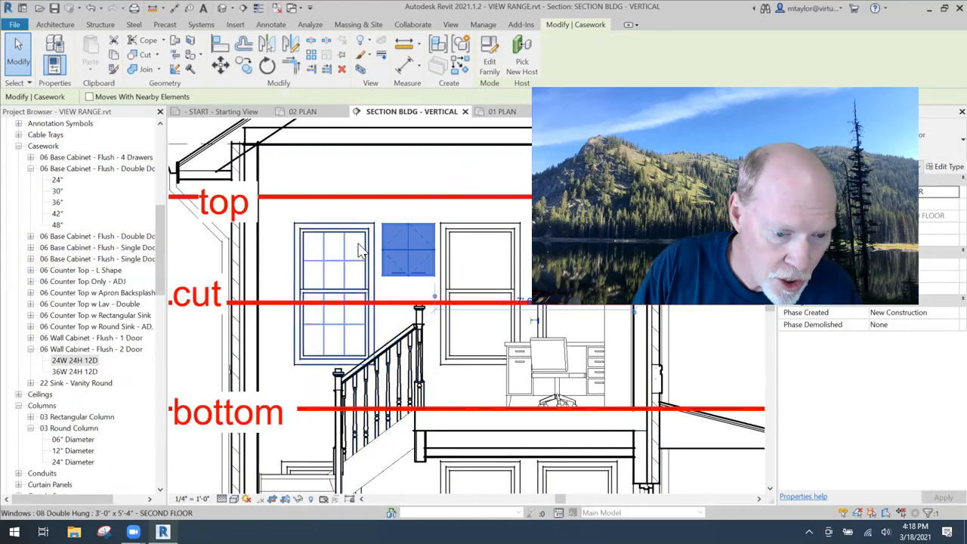
left_click_drag(425, 254, 420, 305)
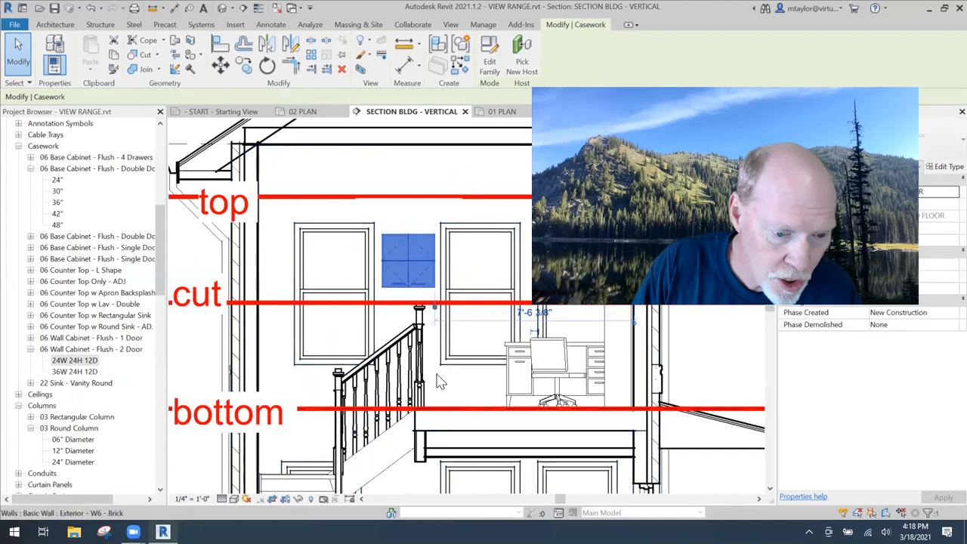
key("Down")
key("Down")
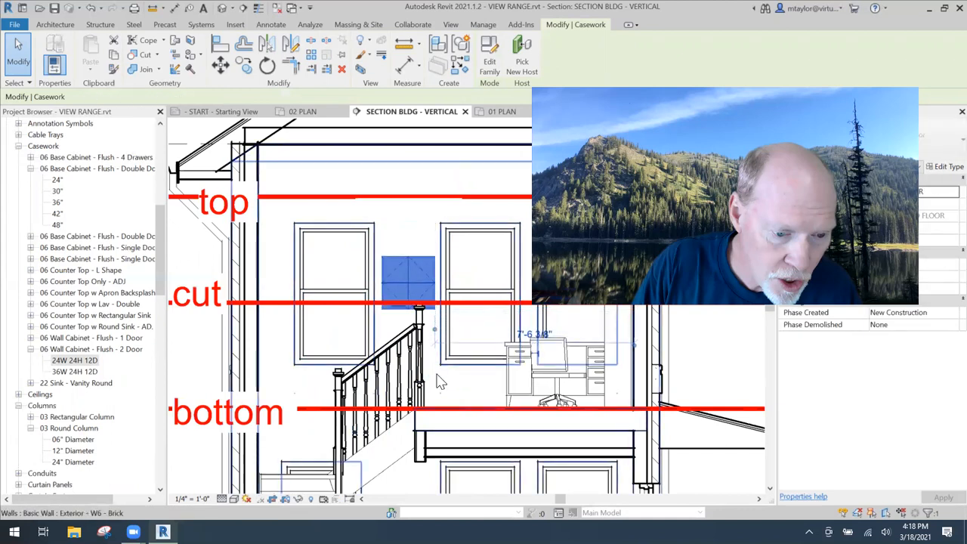
key("Down")
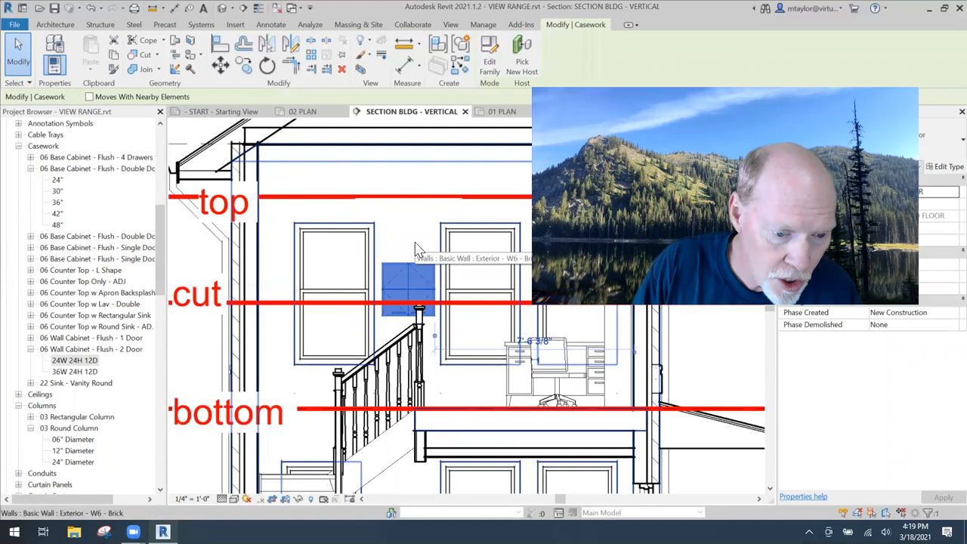
Move the wall cabinet back above the cut line in the vertical section, and check its outline in 02 PLAN
left_click_drag(408, 264, 408, 230)
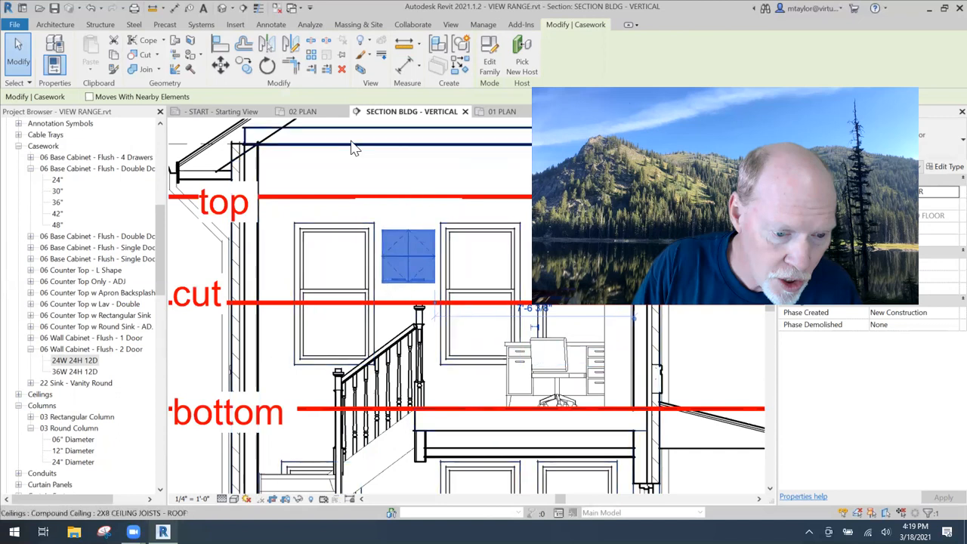
left_click(319, 114)
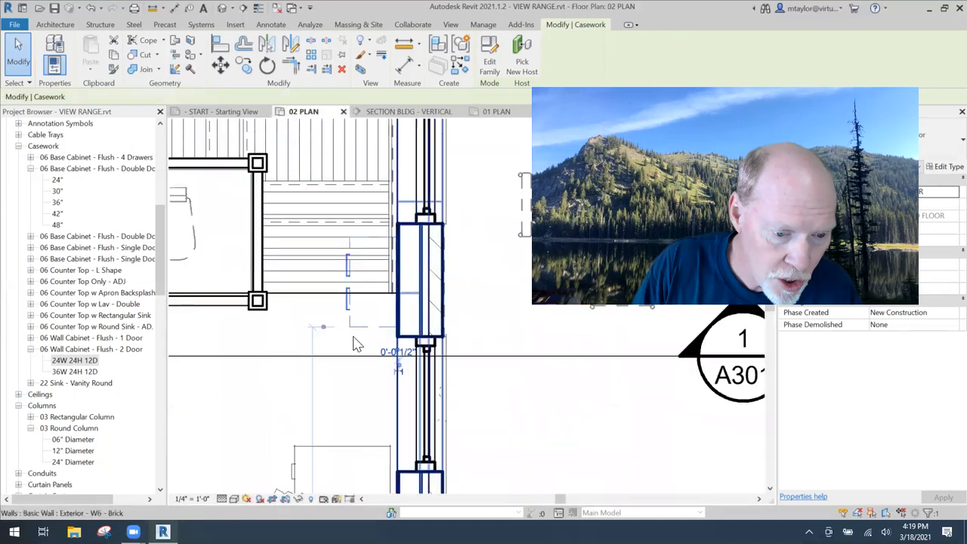
key("Escape")
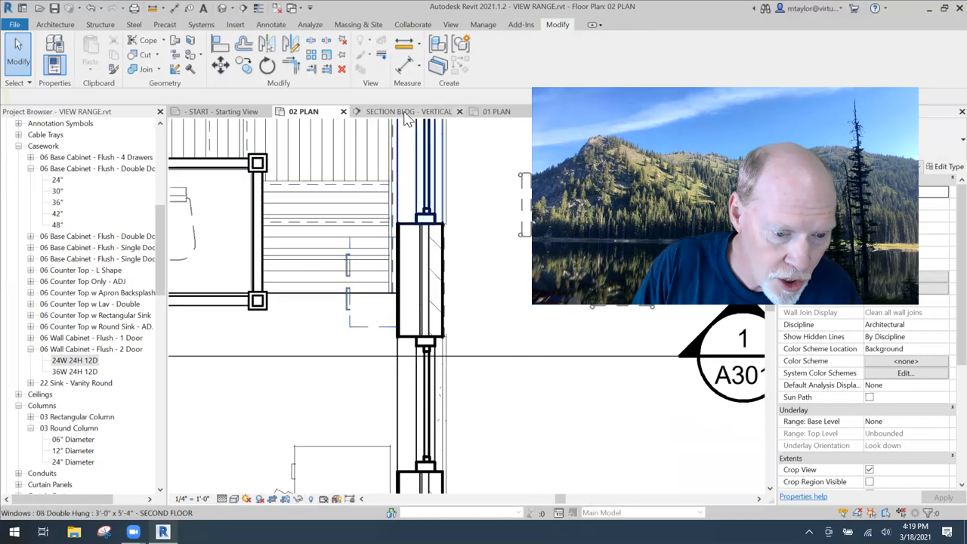
Raise the wall cabinet in the vertical section until it crosses the top line, and check its outline in 02 PLAN
key("ctrl+Tab")
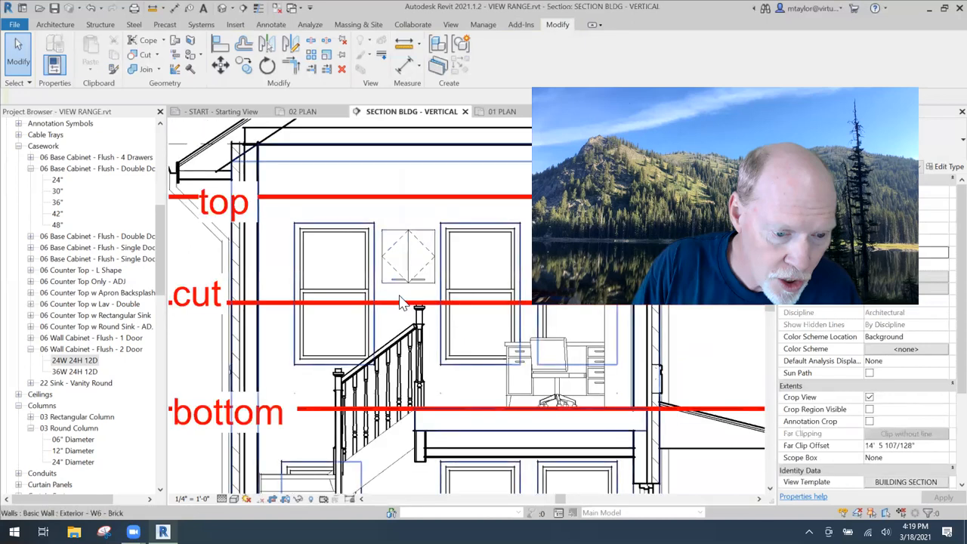
left_click(414, 286)
key("Up")
key("Up")
key("Up")
key("Up")
key("Up")
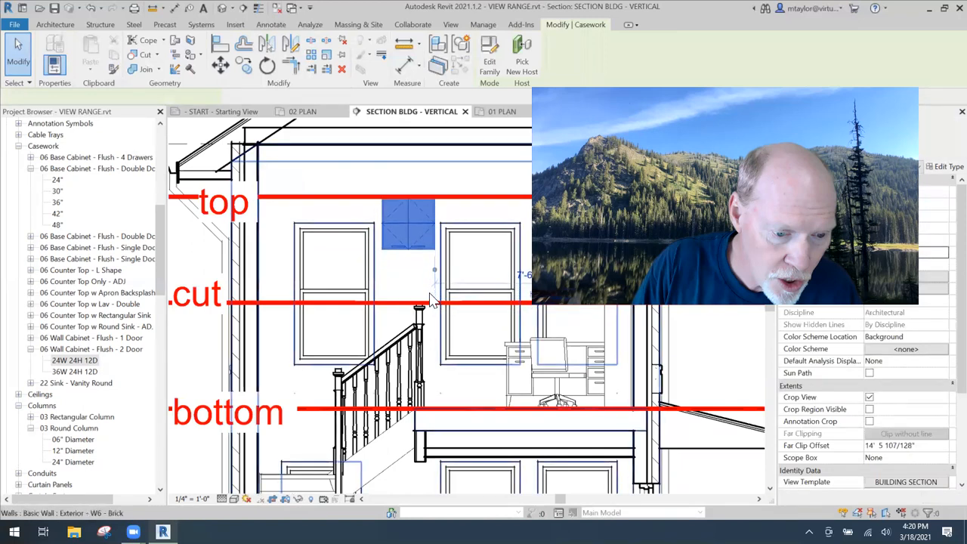
key("Up")
key("Up")
key("Up")
key("Up")
key("Up")
key("Up")
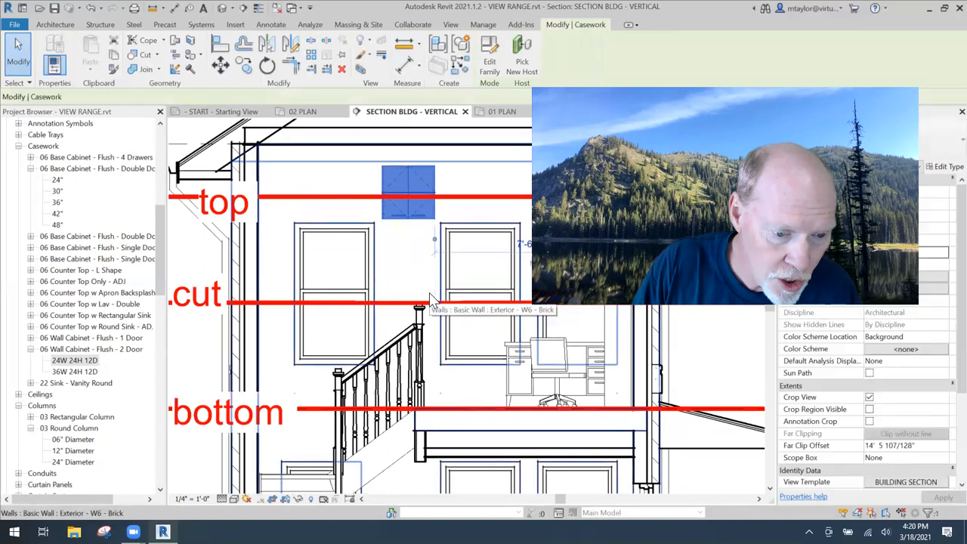
left_click(417, 201)
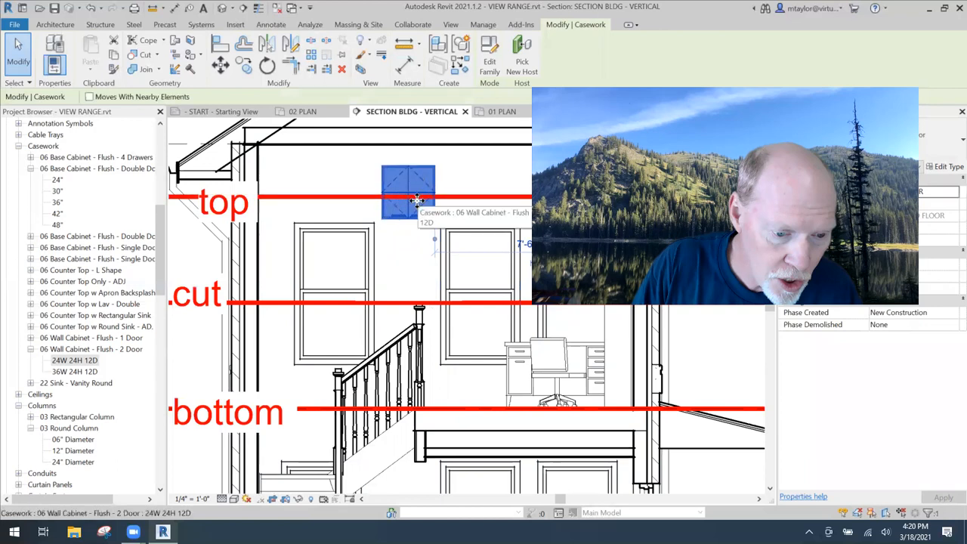
left_click(310, 112)
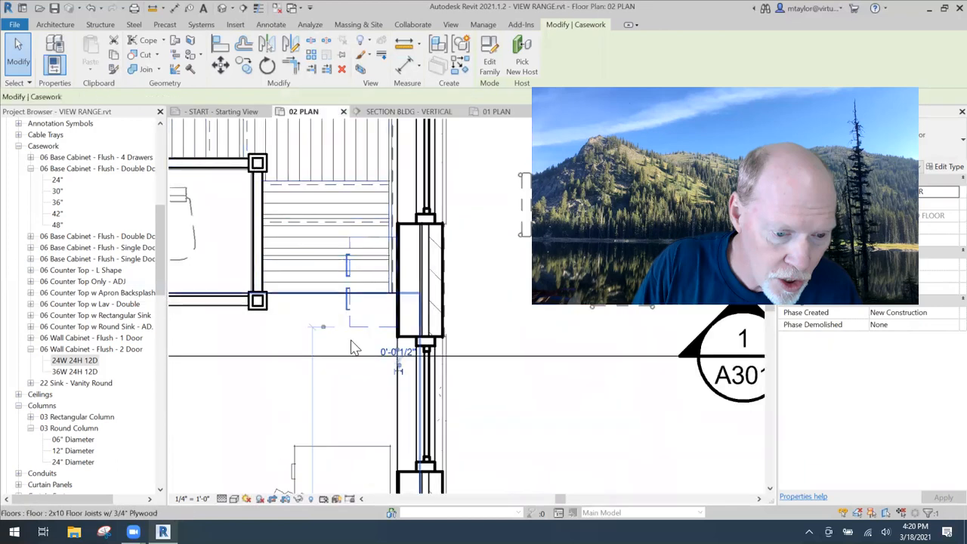
Raise the wall cabinet completely above the top line in the vertical section, and check 02 PLAN for its outline
left_click(412, 113)
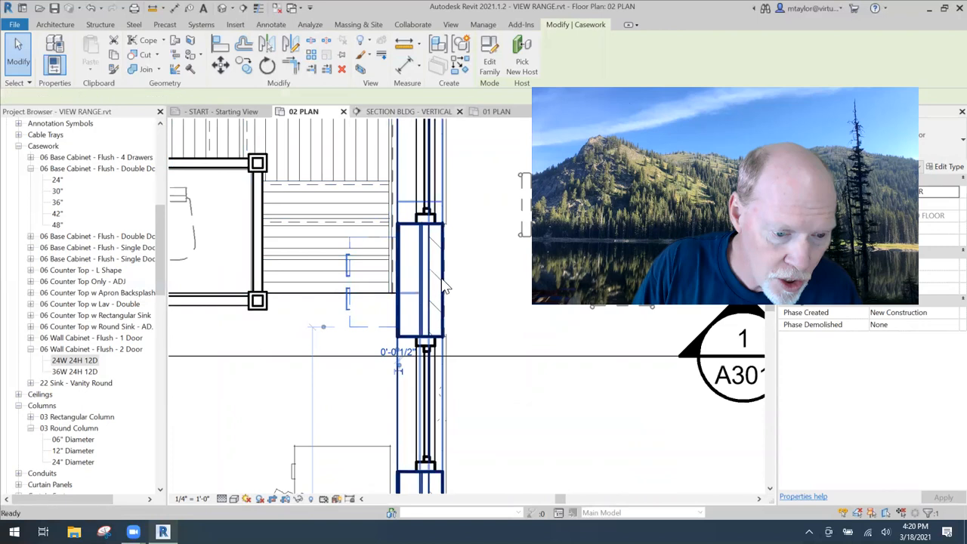
key("Up")
key("Up")
key("Up")
key("Up")
key("Up")
key("Up")
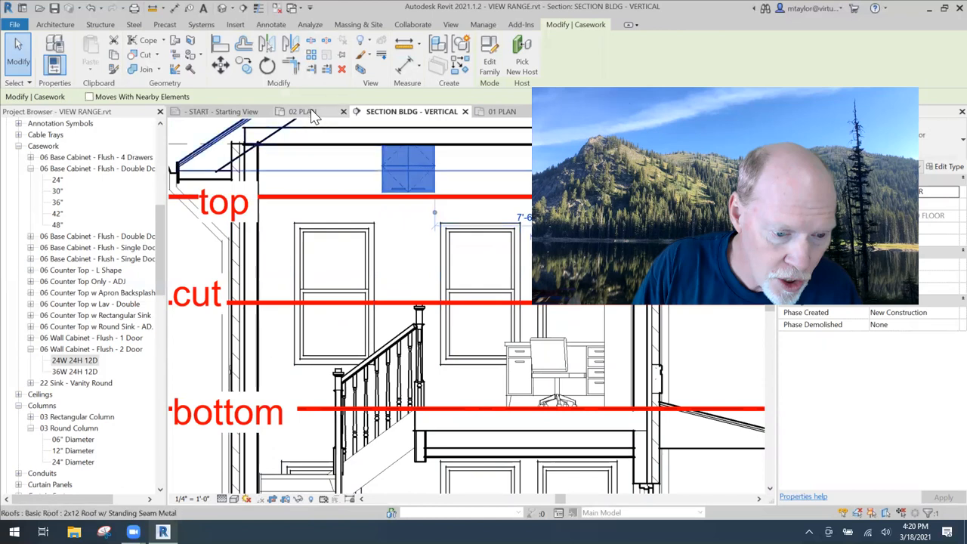
left_click(314, 113)
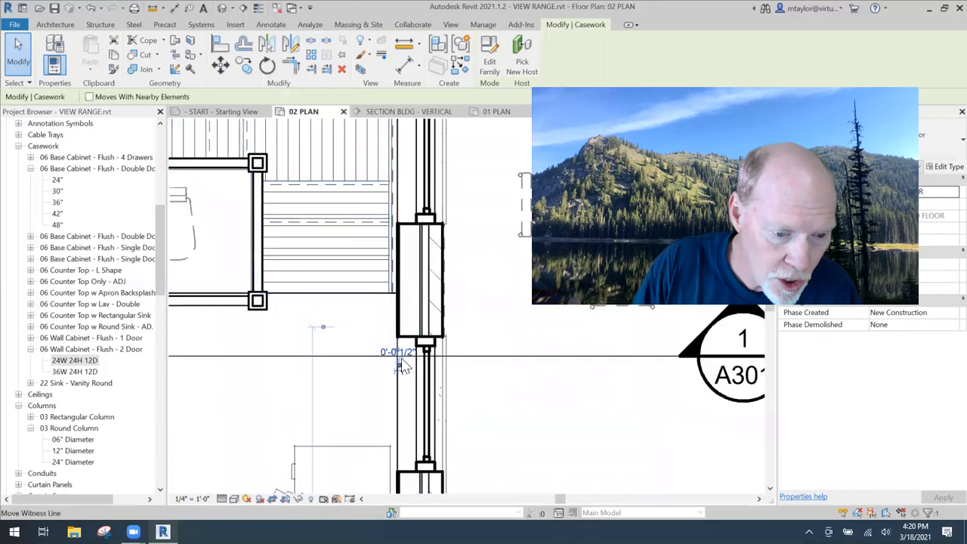
Lower the wall cabinet in the vertical section until it sits between the top and cut lines, and delete it
left_click(408, 111)
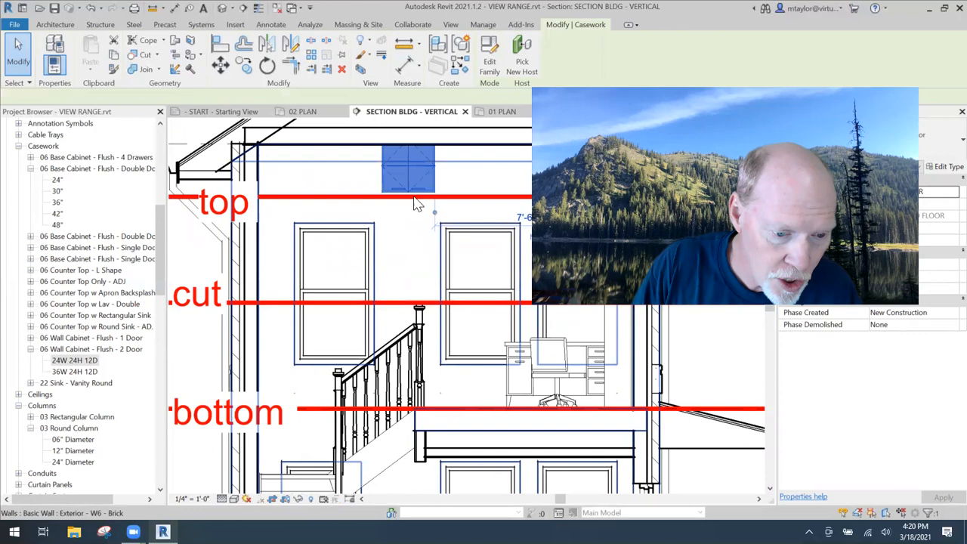
key("Down")
key("Down")
key("Down")
key("Down")
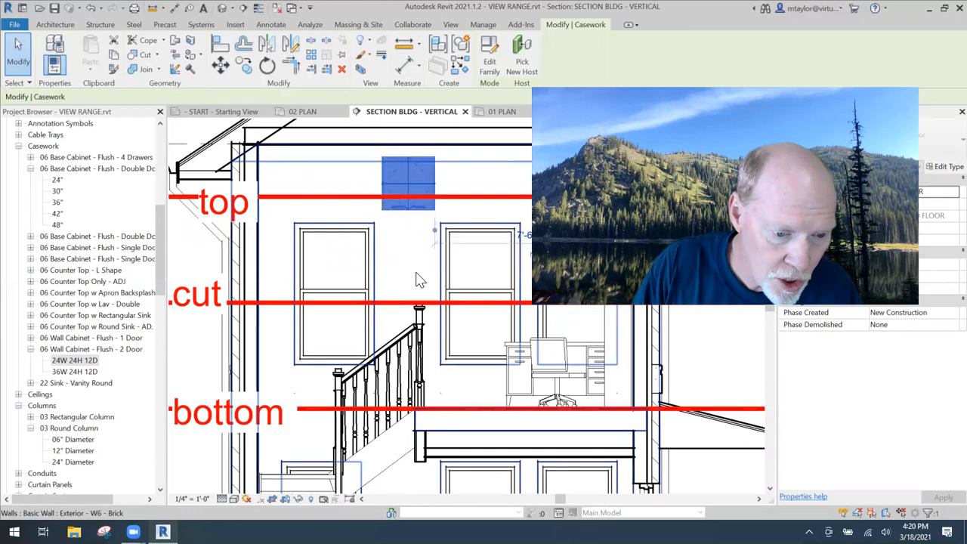
key("Down")
key("Down")
key("Down")
key("Down")
key("Down")
key("Down")
key("Down")
key("Down")
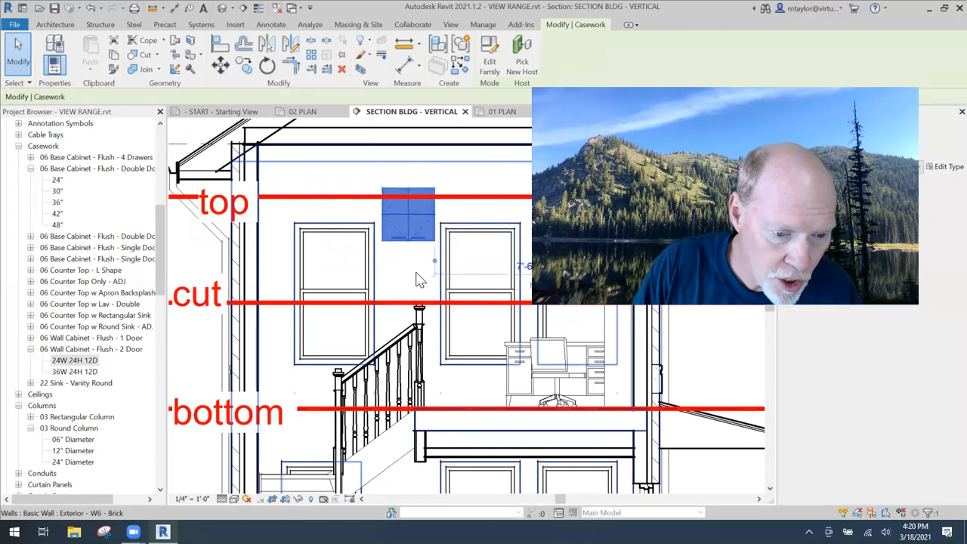
key("Down")
key("Down")
key("Down")
key("Down")
key("Down")
key("Down")
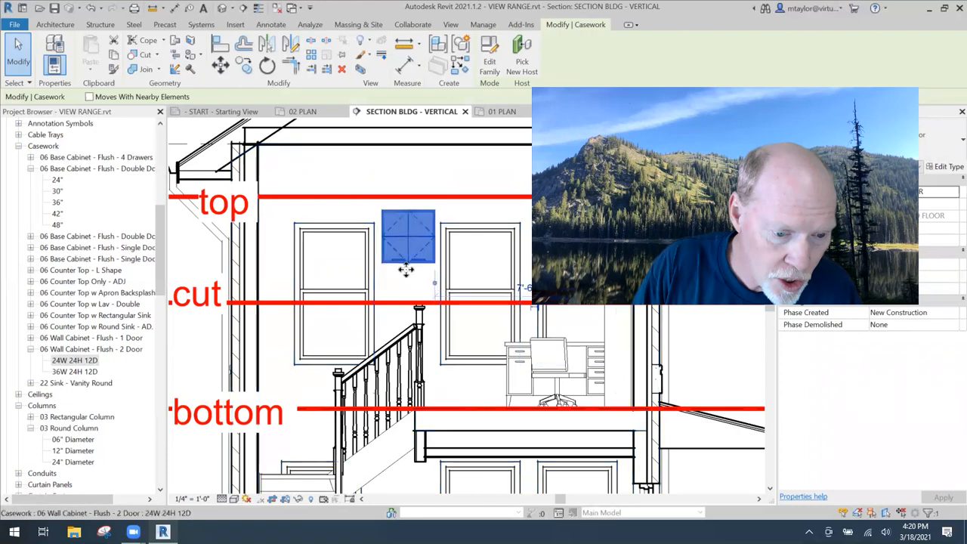
scroll(406, 270, "down", 1)
key("Delete")
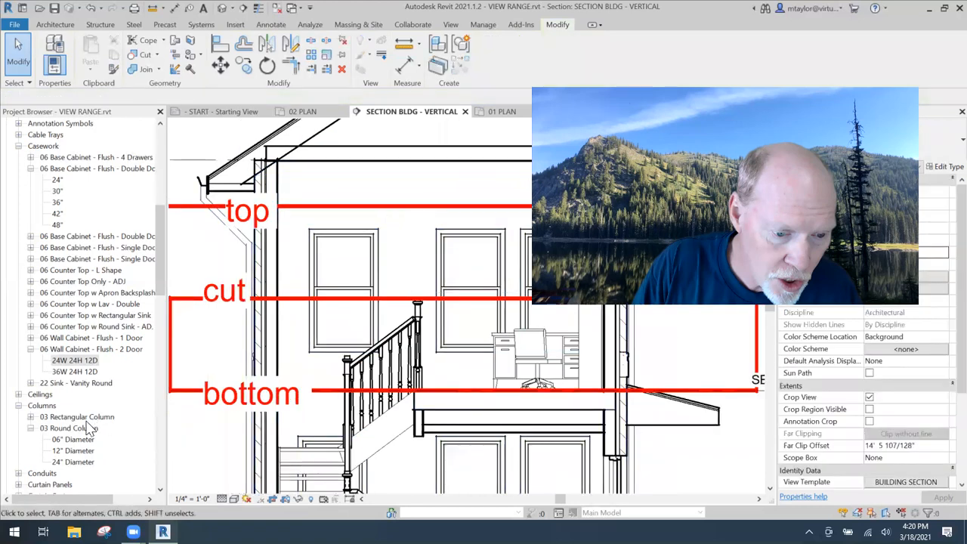
Place a 26 Ceiling Mount - Round light on the wall between the windows above the cut line, and check 02 PLAN
scroll(87, 428, "down", 6)
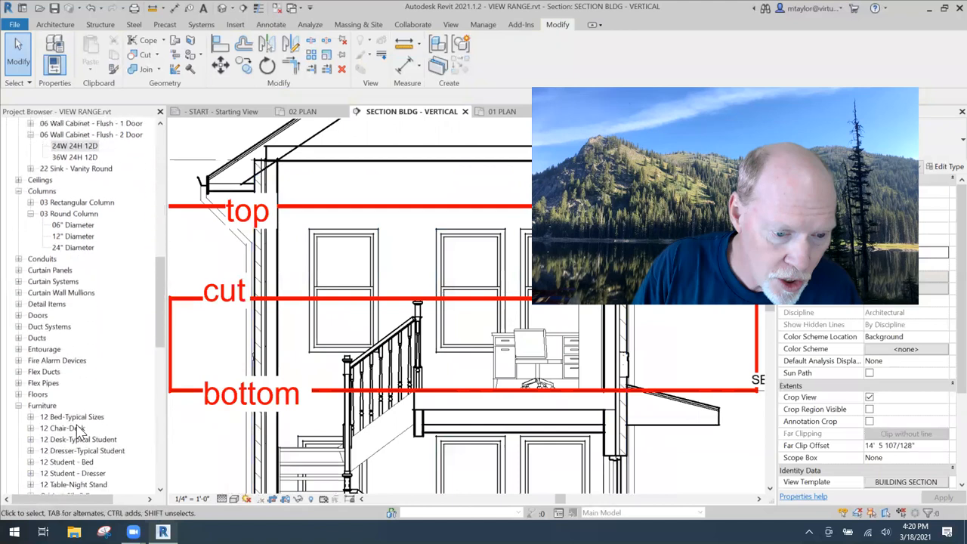
scroll(79, 428, "down", 5)
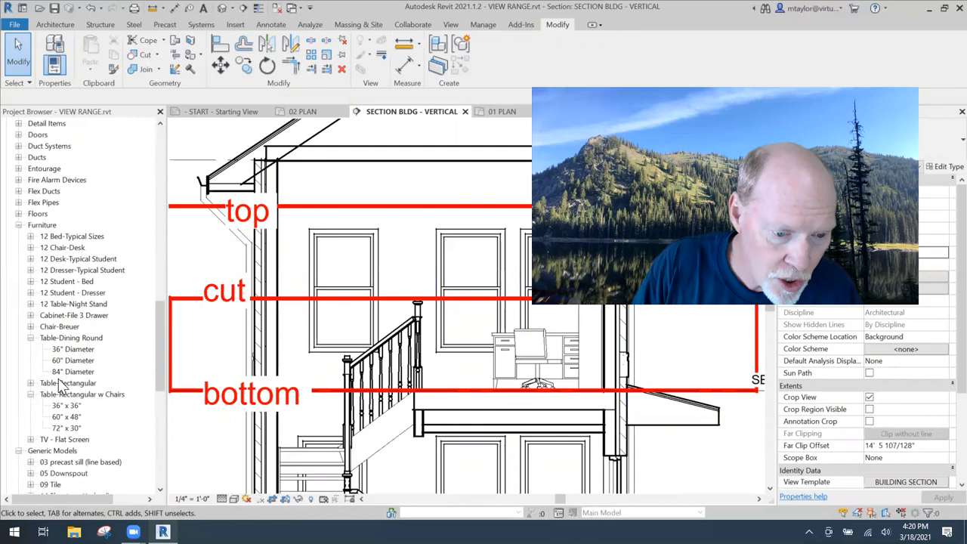
scroll(64, 385, "down", 4)
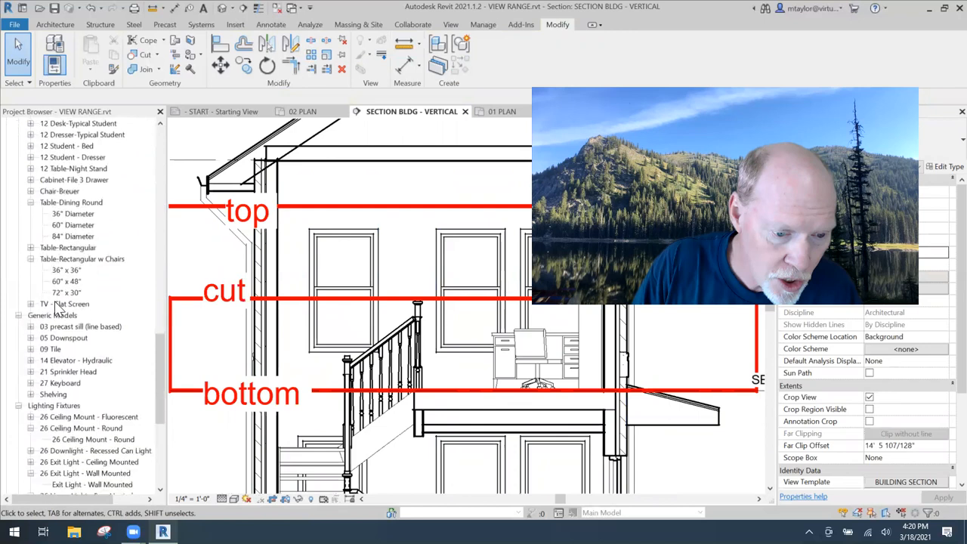
scroll(59, 310, "down", 5)
left_click_drag(82, 283, 410, 253)
left_click(410, 253)
key("Escape")
key("Escape")
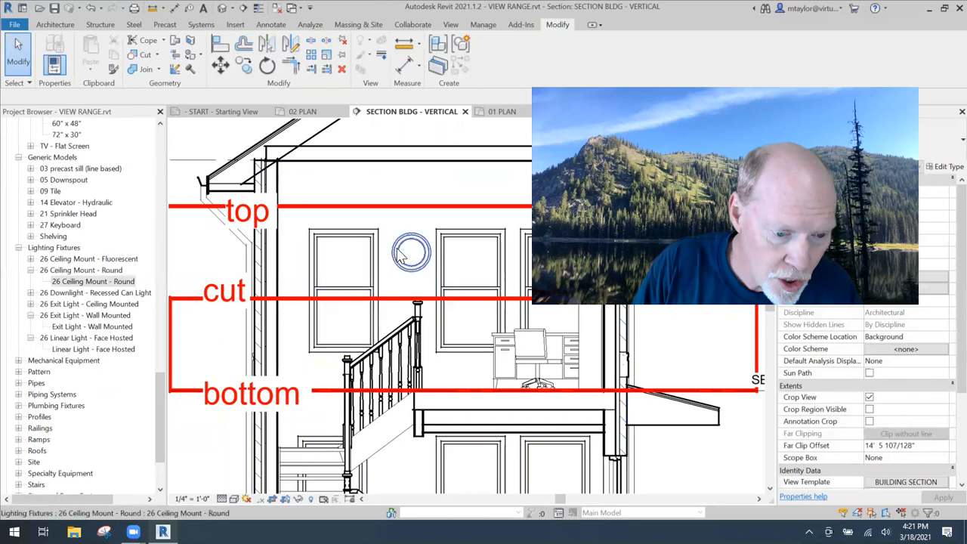
left_click(317, 114)
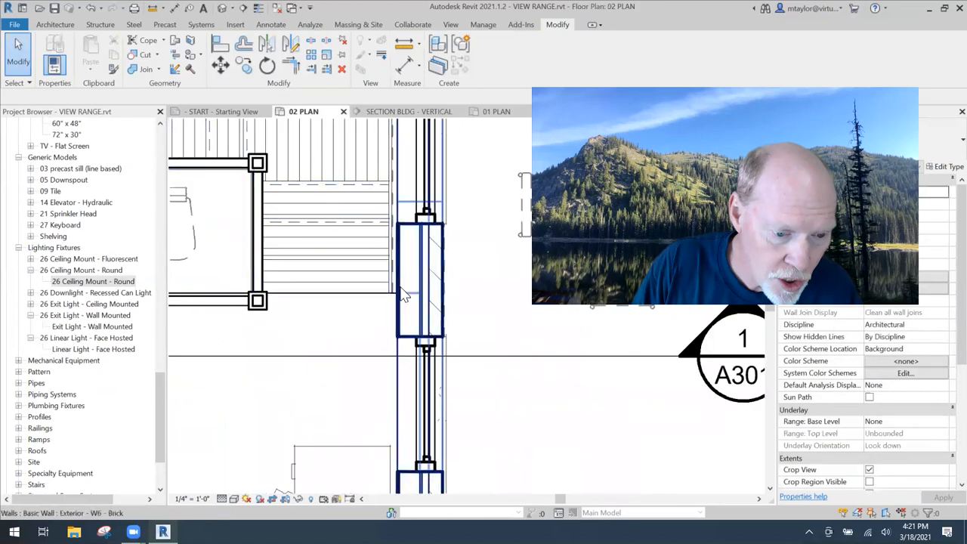
Lower the round light onto the cut line in the vertical section, at 4' 0" above SECOND FLOOR, and check 02 PLAN
left_click(412, 112)
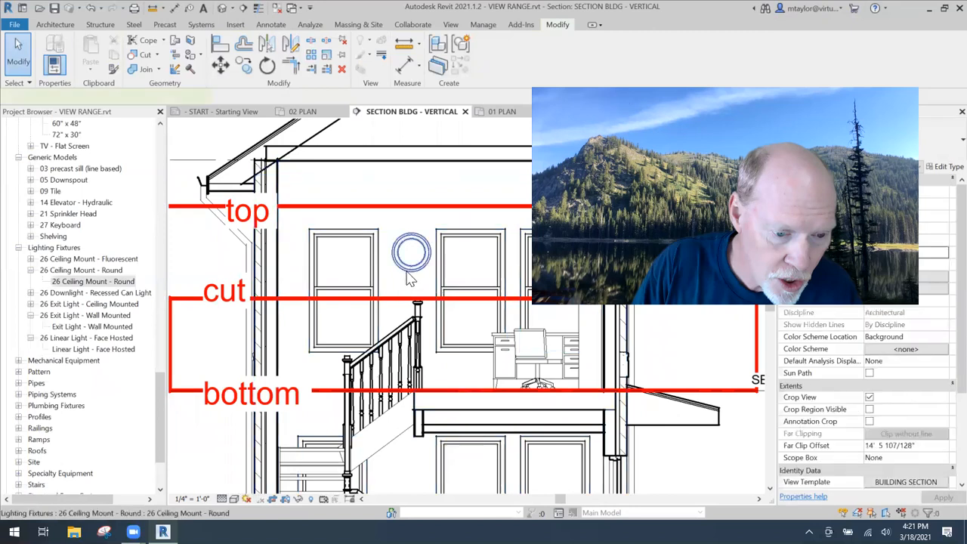
left_click(410, 255)
left_click_drag(410, 257, 425, 306)
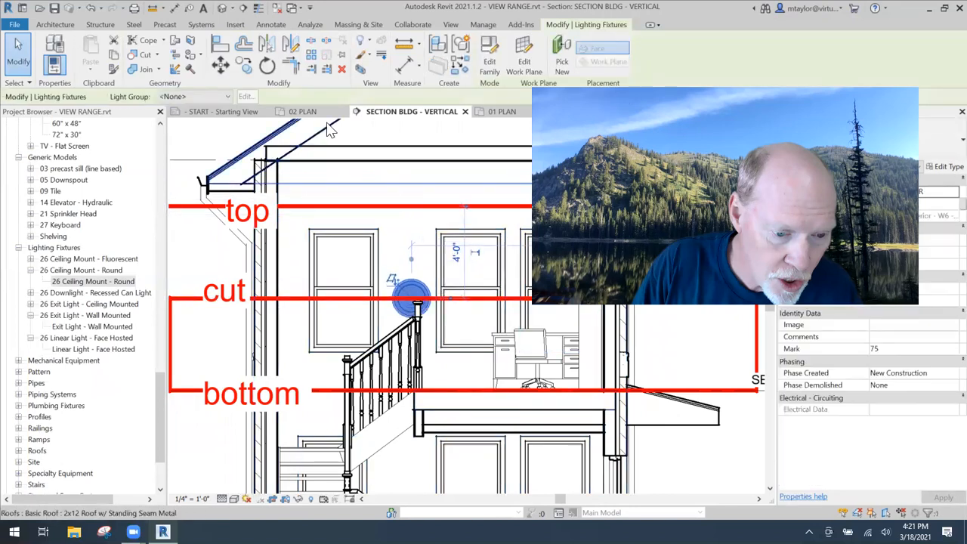
left_click(305, 112)
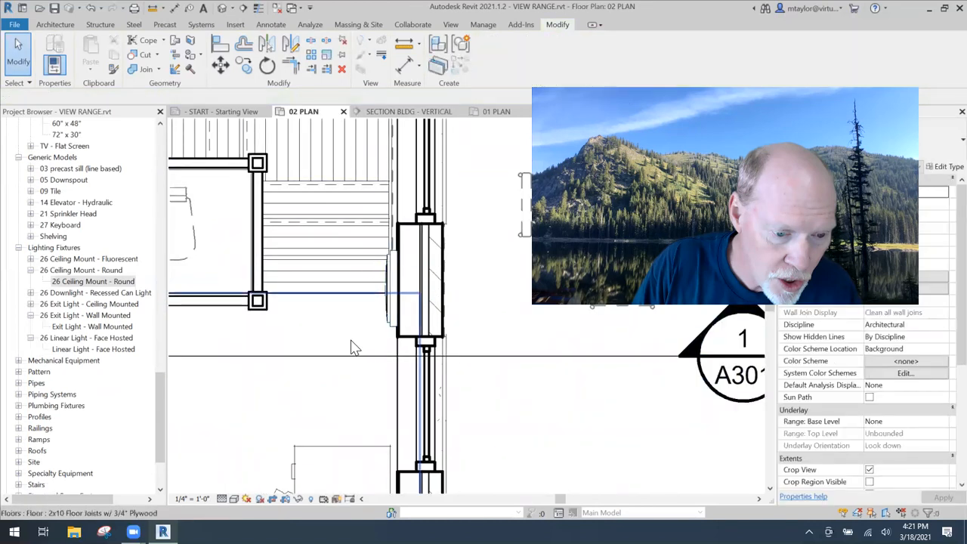
Open the 26 Ceiling Mount - Round family for editing and change its family category to Generic Models
left_click(448, 270)
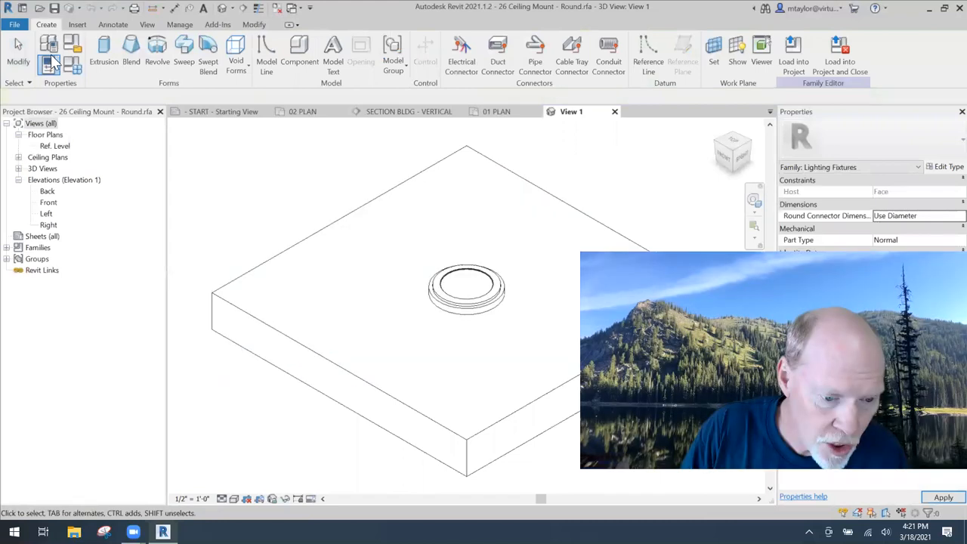
left_click(49, 45)
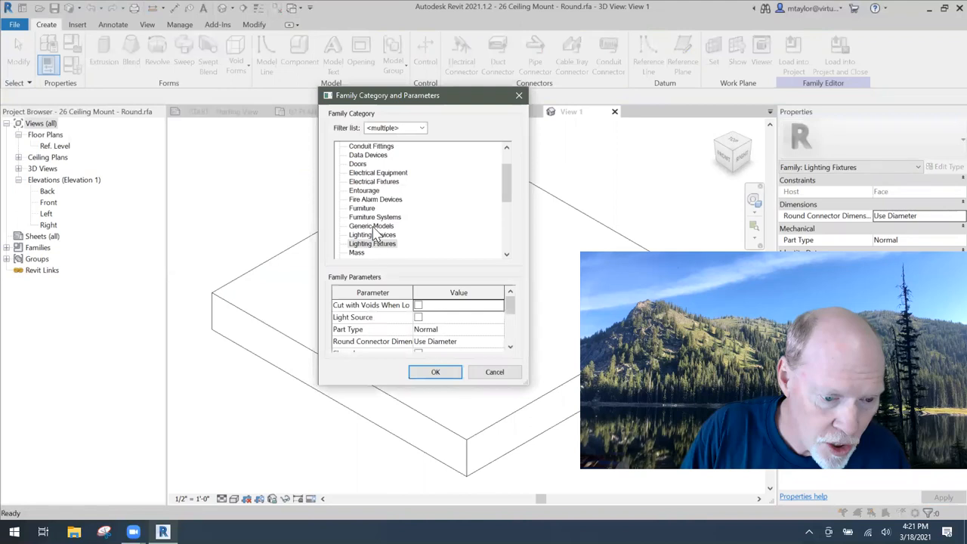
left_click(371, 226)
left_click(435, 372)
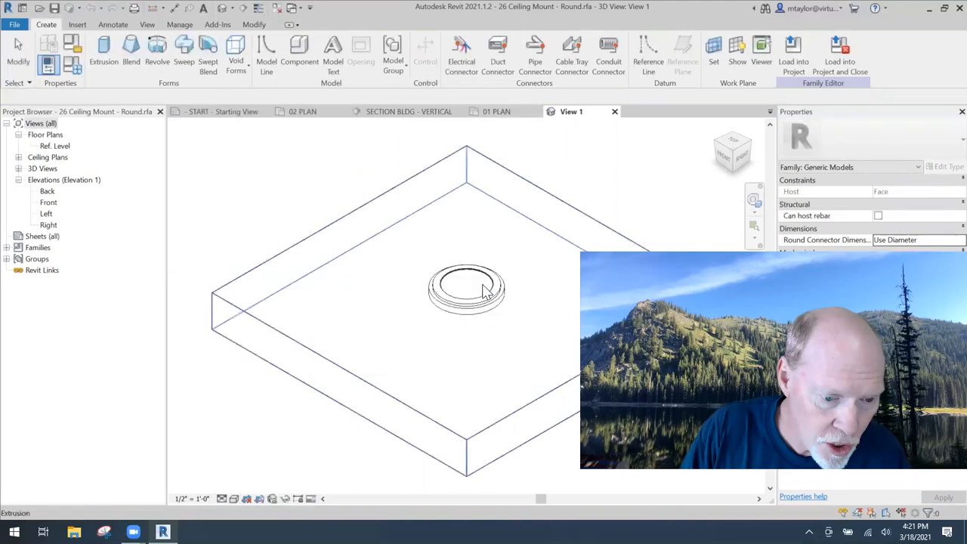
Load the edited light family into the project, overwriting the existing version, and inspect the light in 02 PLAN
left_click(831, 64)
left_click(511, 274)
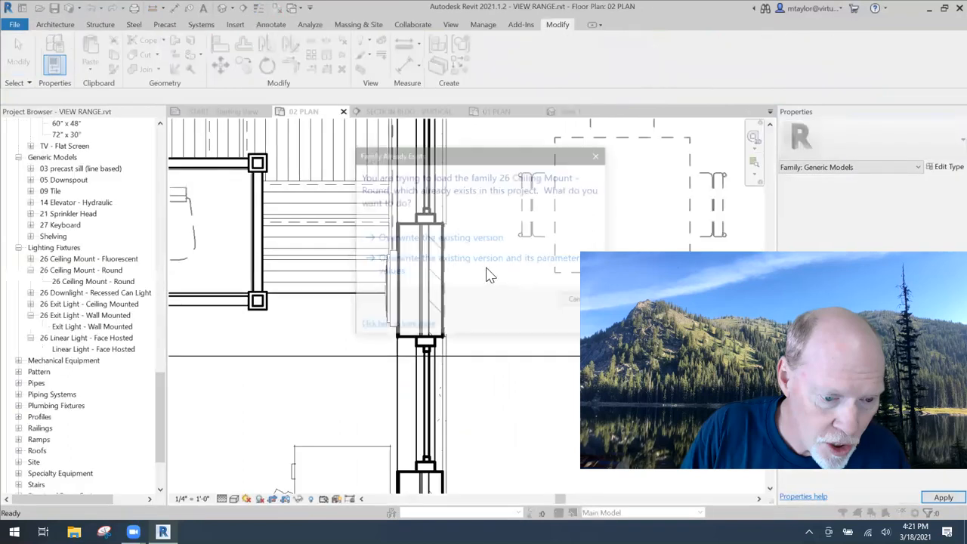
left_click(457, 235)
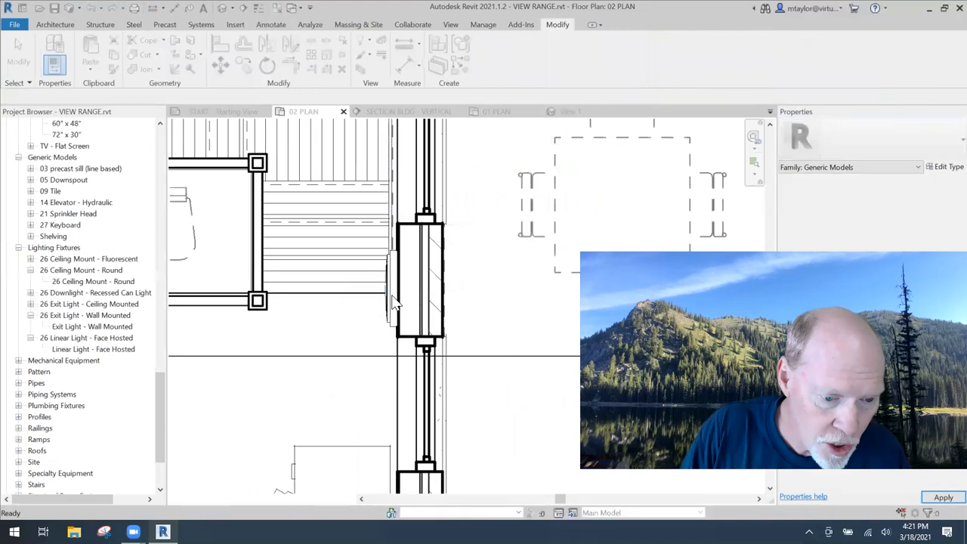
key("Escape")
key("Escape")
scroll(363, 333, "up", 3)
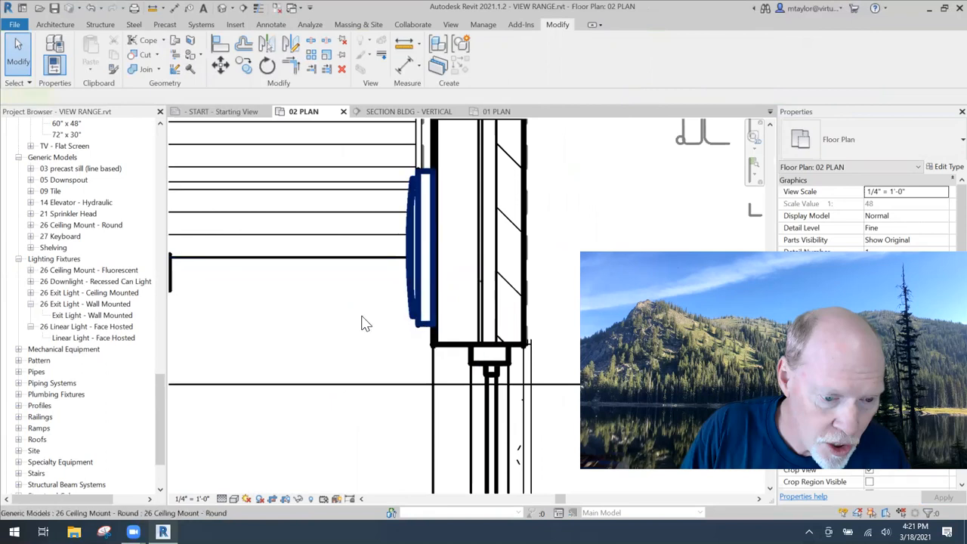
left_click(418, 281)
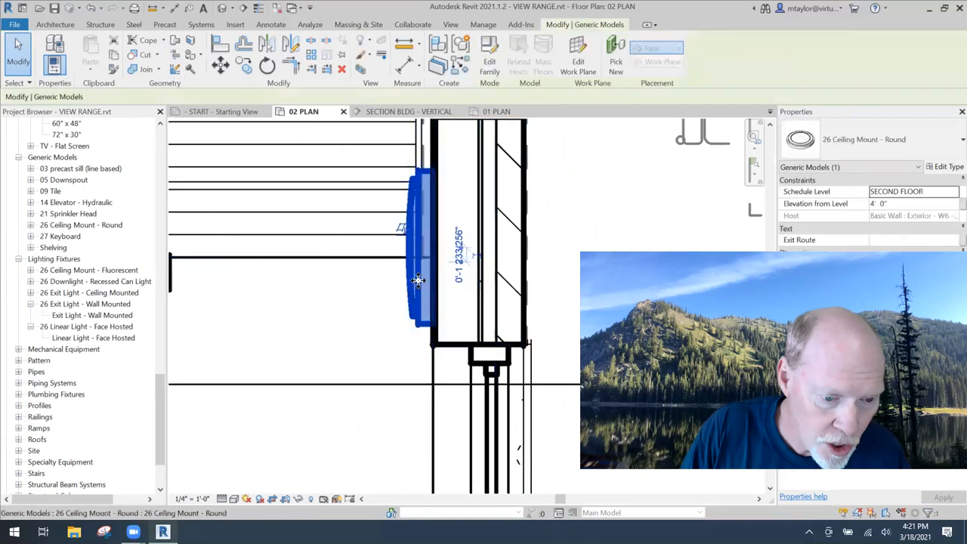
scroll(401, 291, "down", 1)
left_click(409, 319)
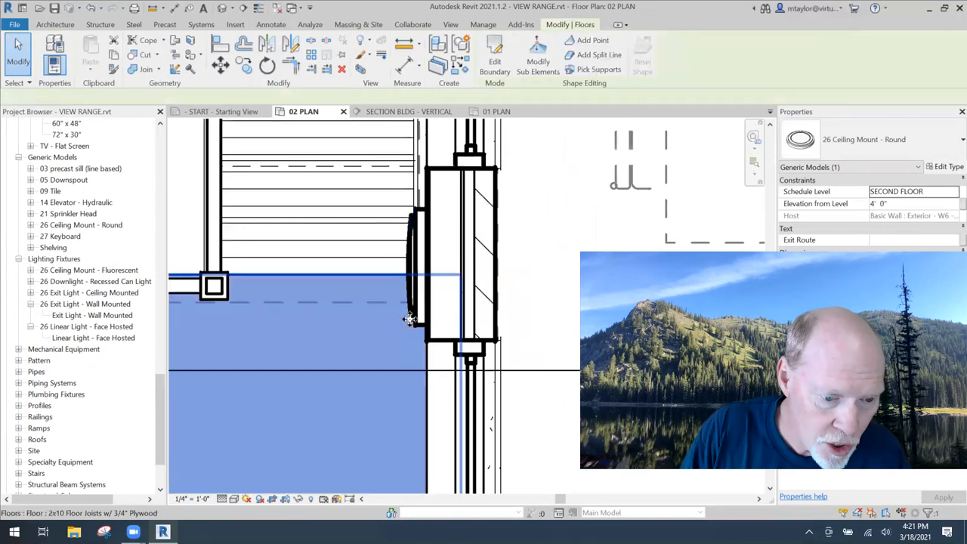
Raise the round light in the vertical section to an elevation of 4' 6", and check it in 02 PLAN
left_click(409, 112)
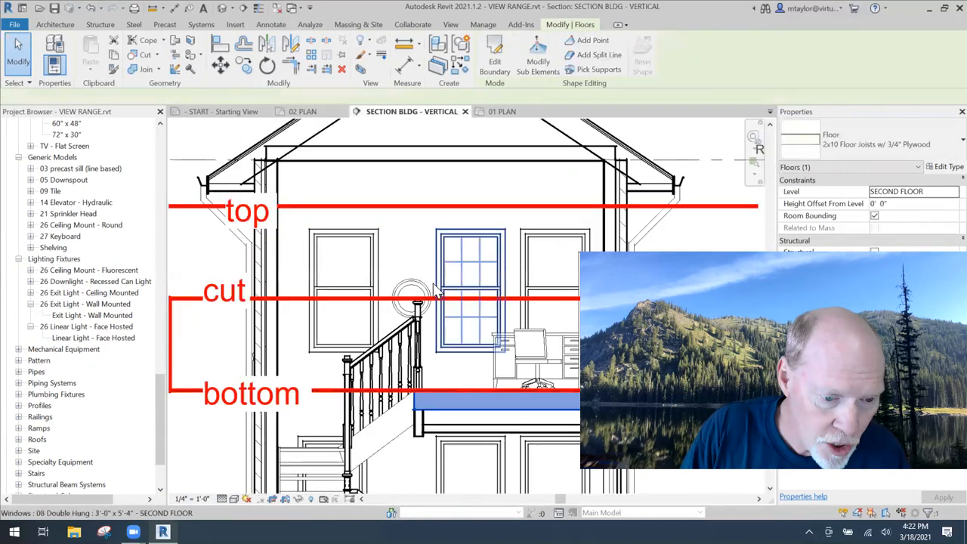
left_click(415, 300)
key("Up")
key("Up")
key("Up")
key("Up")
key("Up")
key("Up")
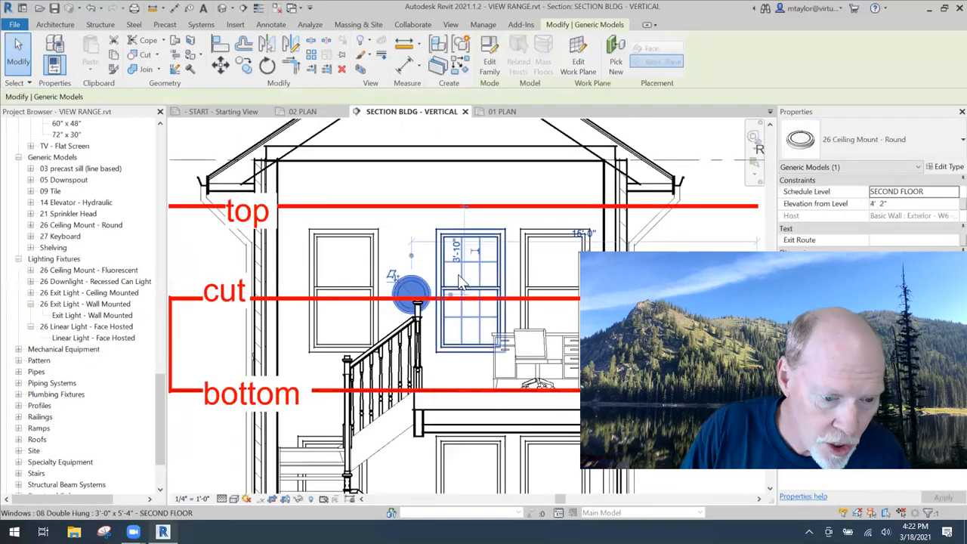
left_click(302, 111)
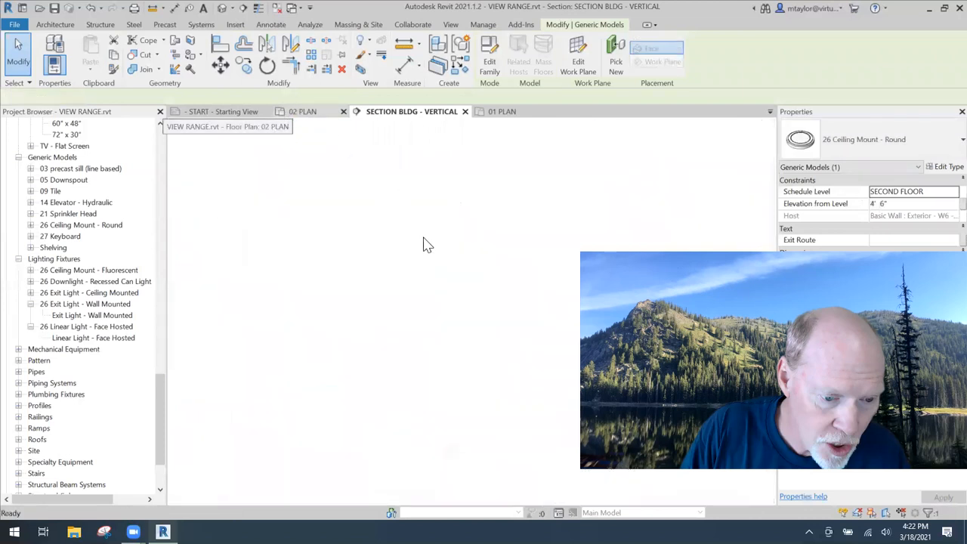
Raise the round light in the vertical section to an elevation of 4' 9", and check how 02 PLAN shows it
left_click(420, 112)
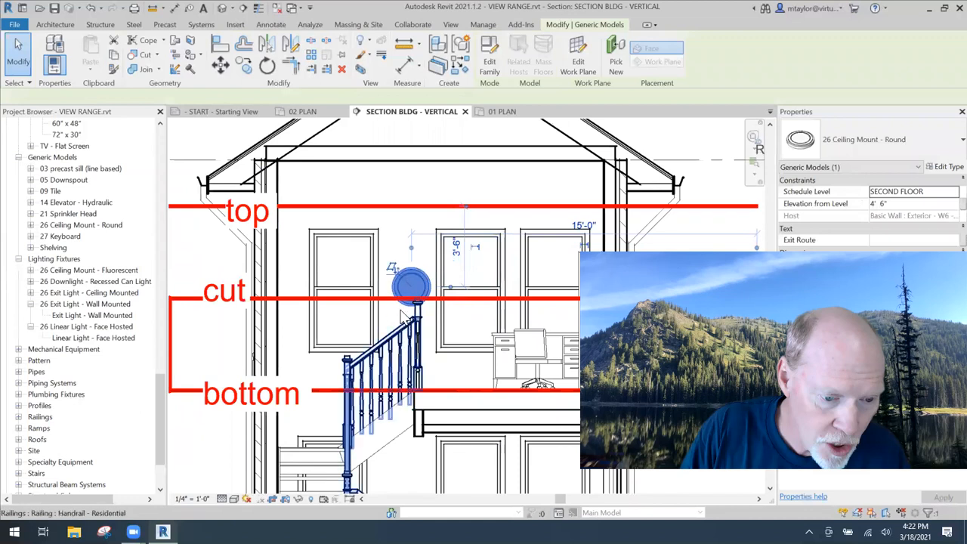
scroll(399, 308, "up", 4)
key("Up")
key("Up")
key("Up")
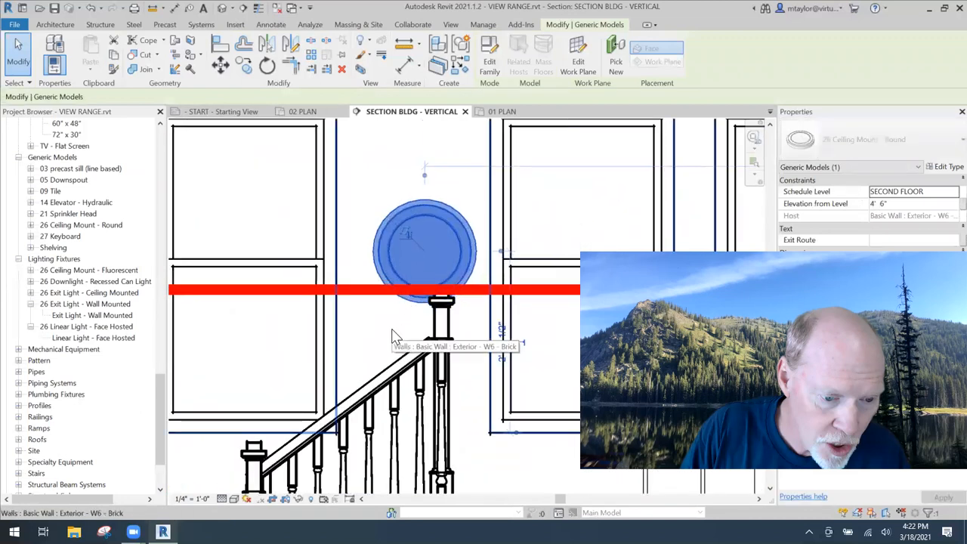
left_click(322, 112)
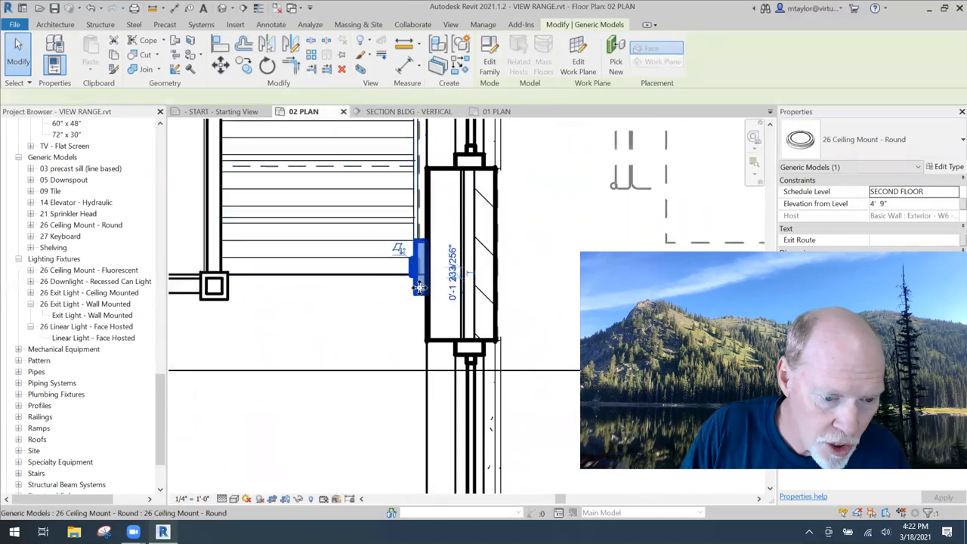
Raise the round light in the vertical section to an elevation of 5' 3", and inspect its display in 02 PLAN
left_click(385, 114)
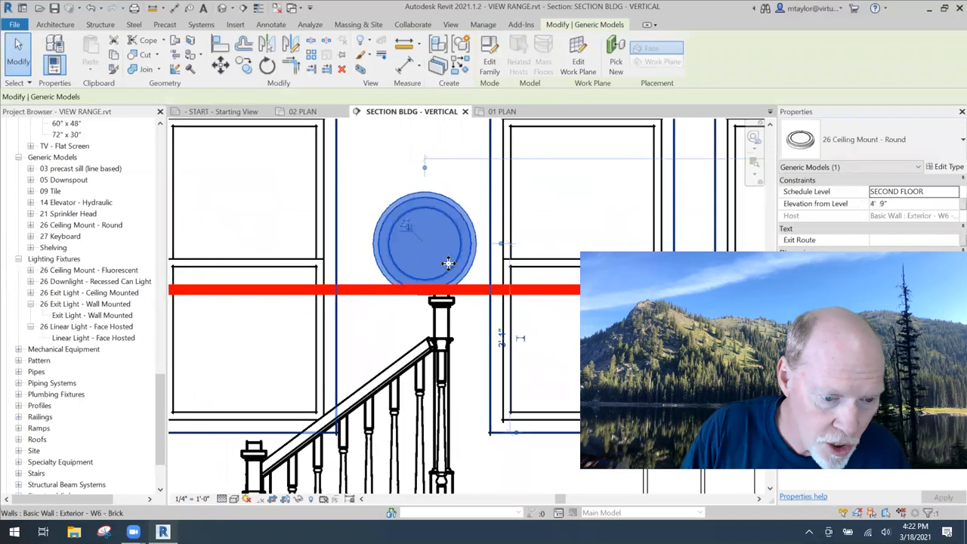
scroll(460, 271, "down", 4)
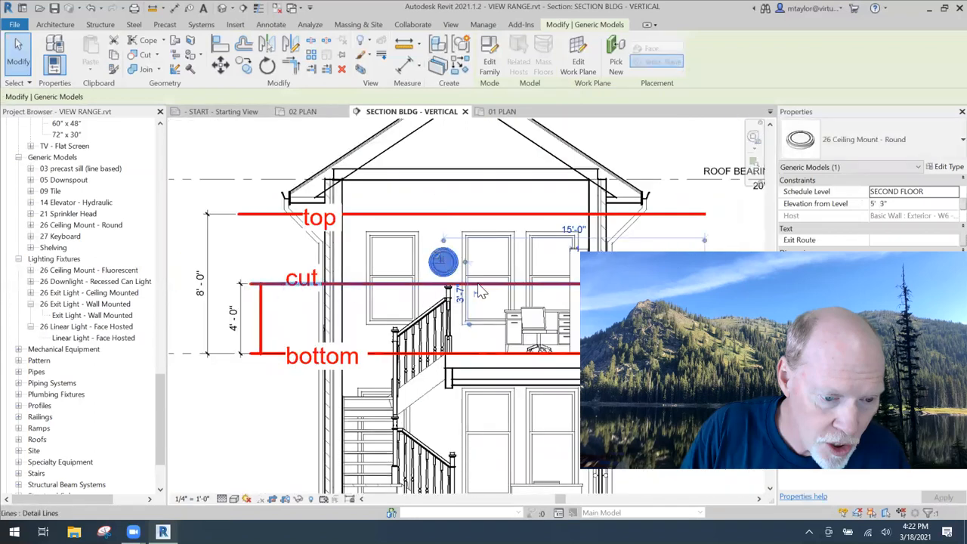
left_click(300, 112)
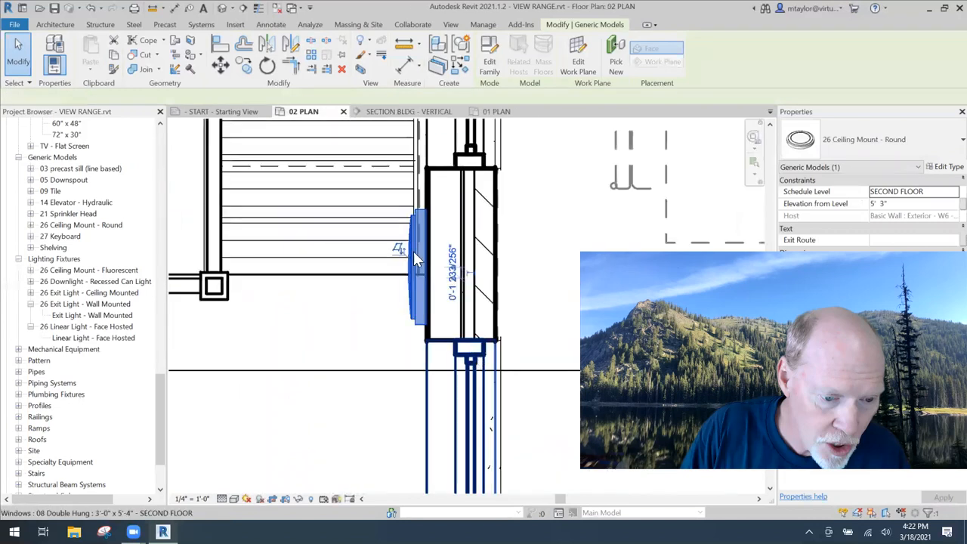
left_click(538, 288)
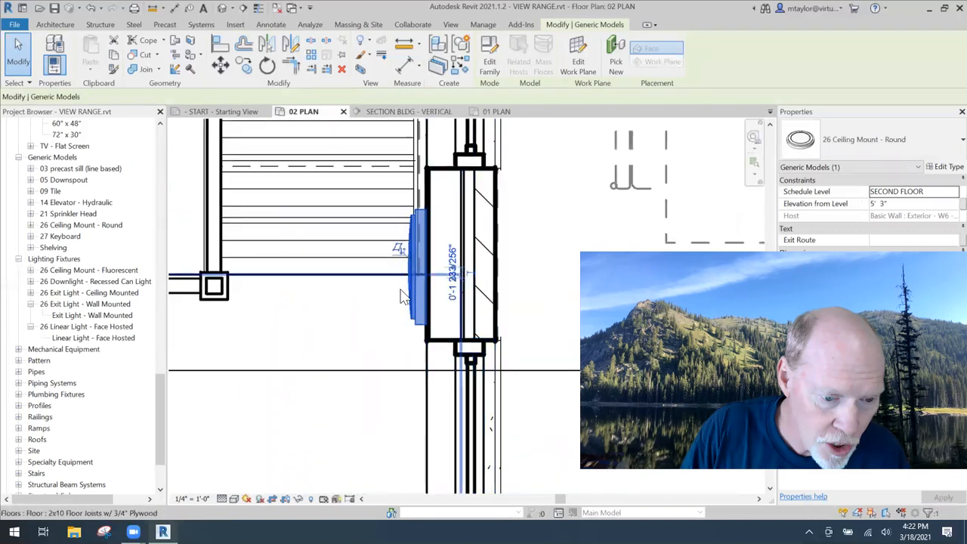
left_click(415, 316)
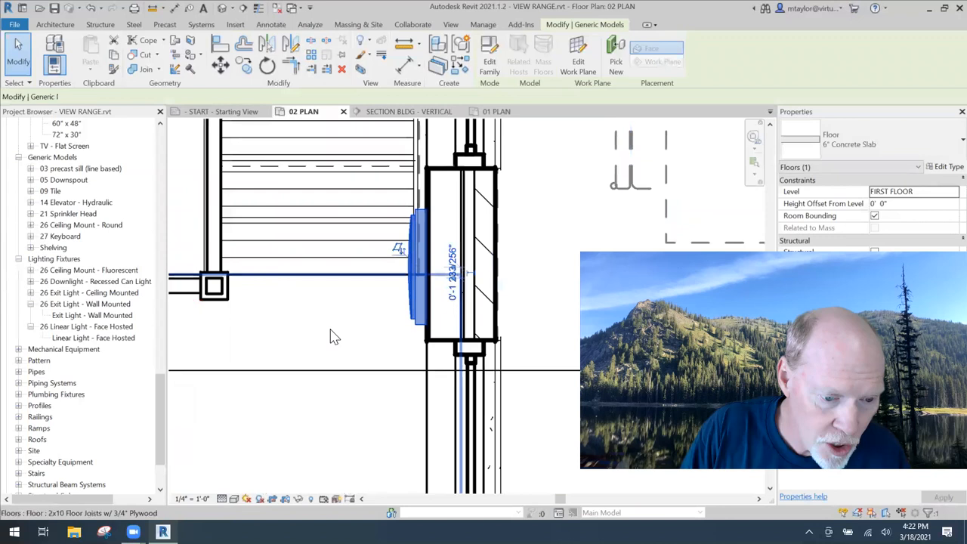
scroll(332, 337, "down", 2)
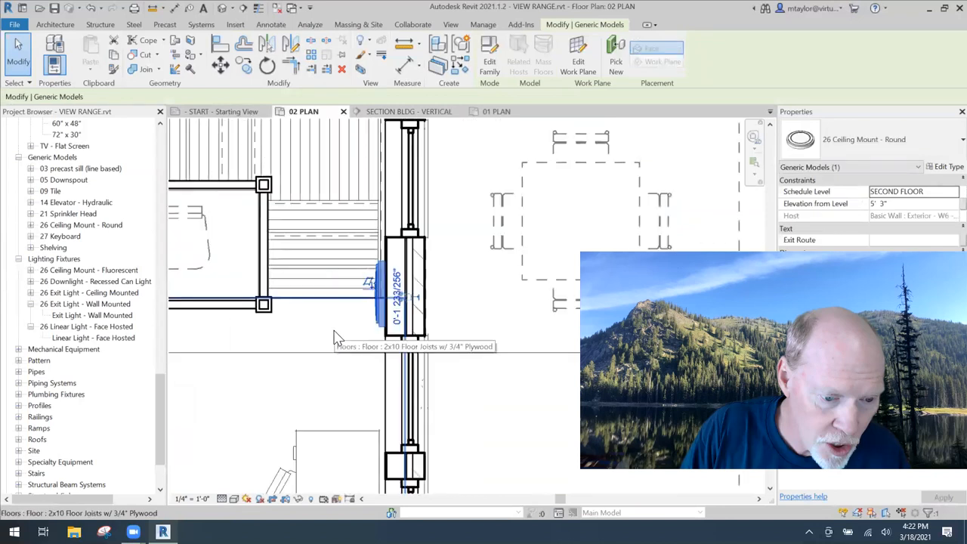
scroll(349, 329, "down", 1)
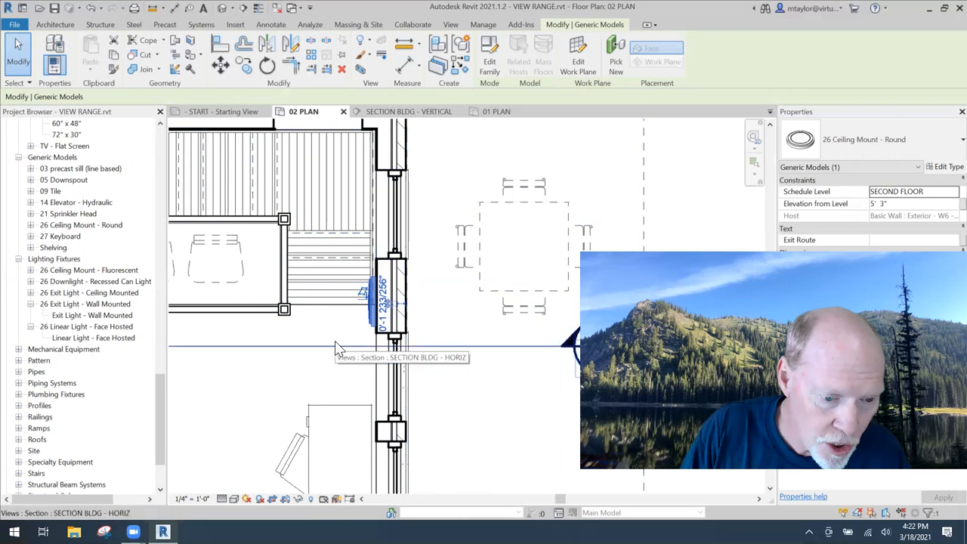
left_click(424, 385)
scroll(408, 324, "up", 5)
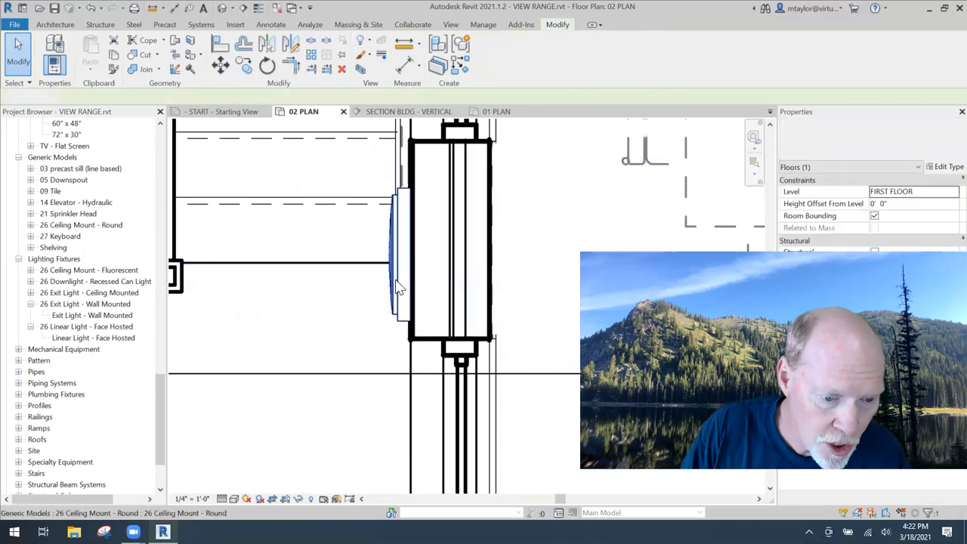
key("Escape")
left_click(398, 288)
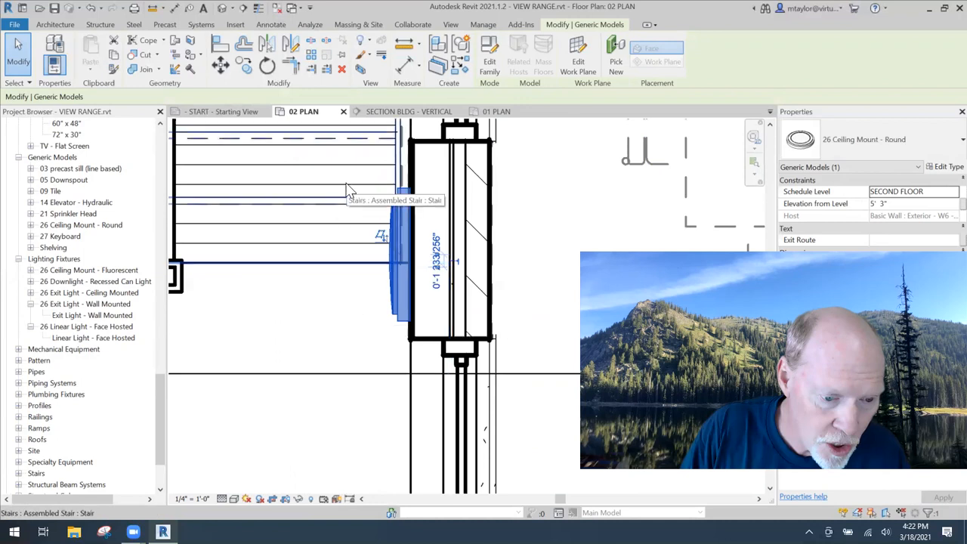
Raise the round light in the vertical section to an elevation of 7' 9", and check it in 02 PLAN
left_click(369, 115)
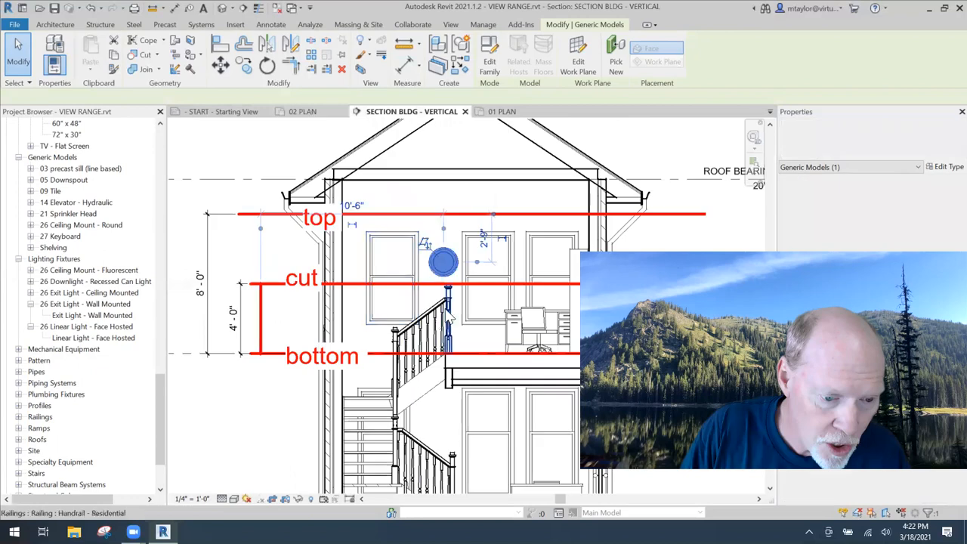
key("Up")
key("Up")
key("Up")
key("Up")
key("Up")
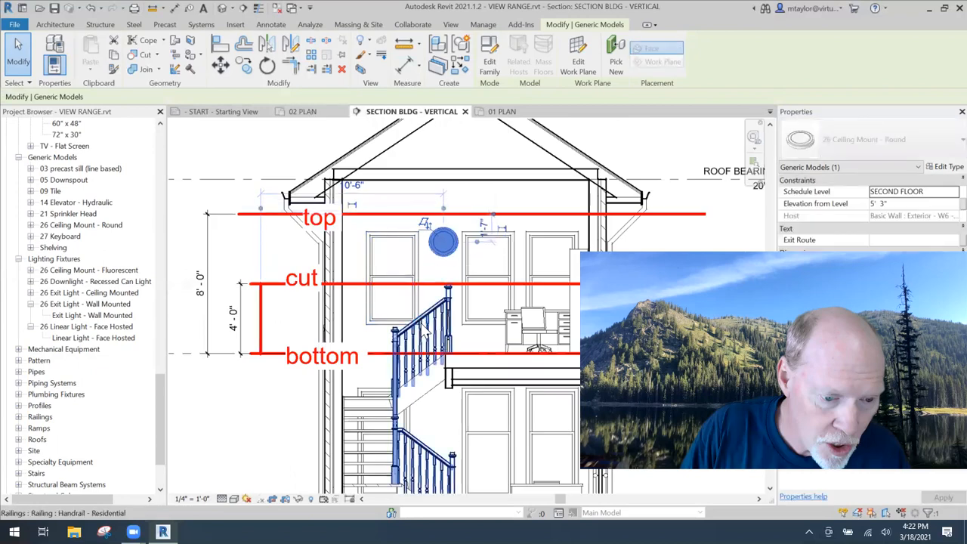
key("Up")
key("Up")
key("Up")
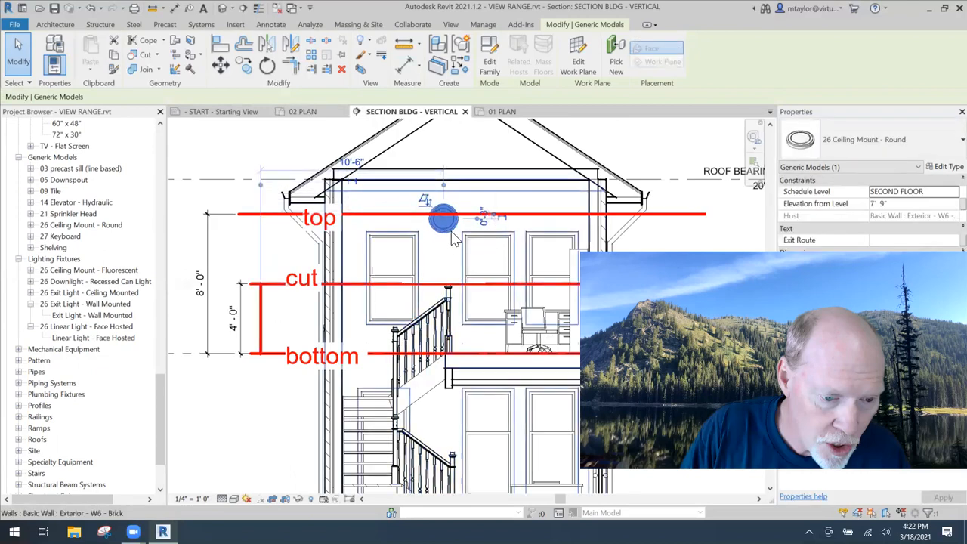
left_click(306, 111)
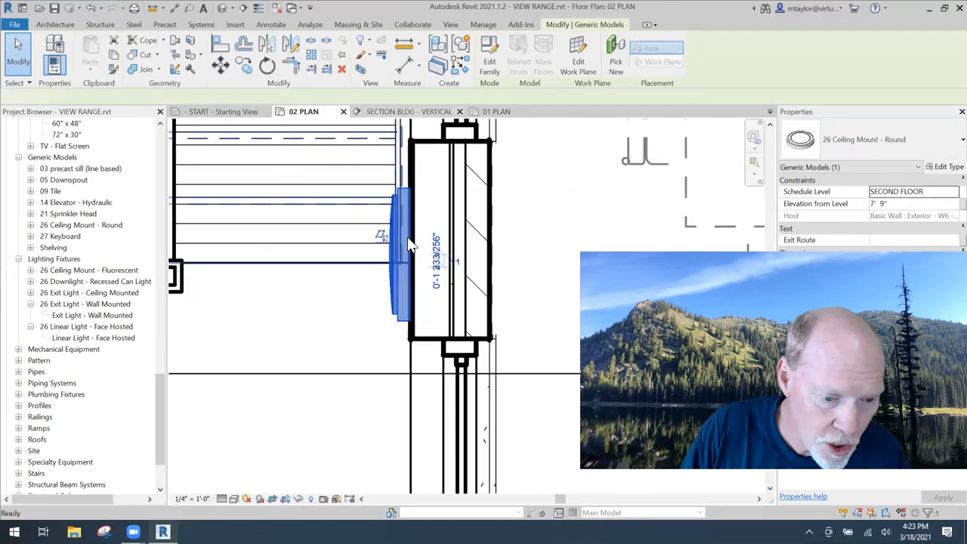
Raise the round light across the top line to an elevation of 8' 7", and check it in 02 PLAN
key("ctrl+Tab")
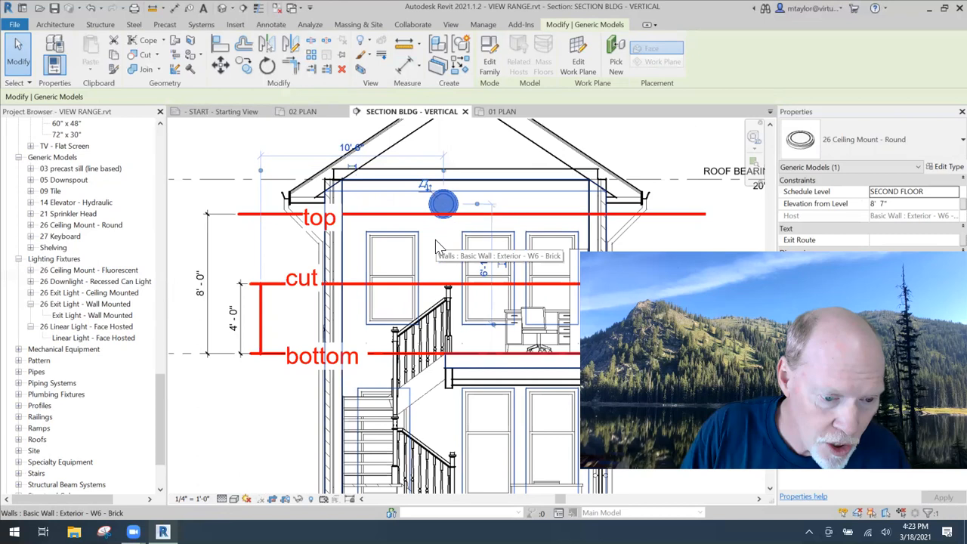
scroll(445, 228, "up", 2)
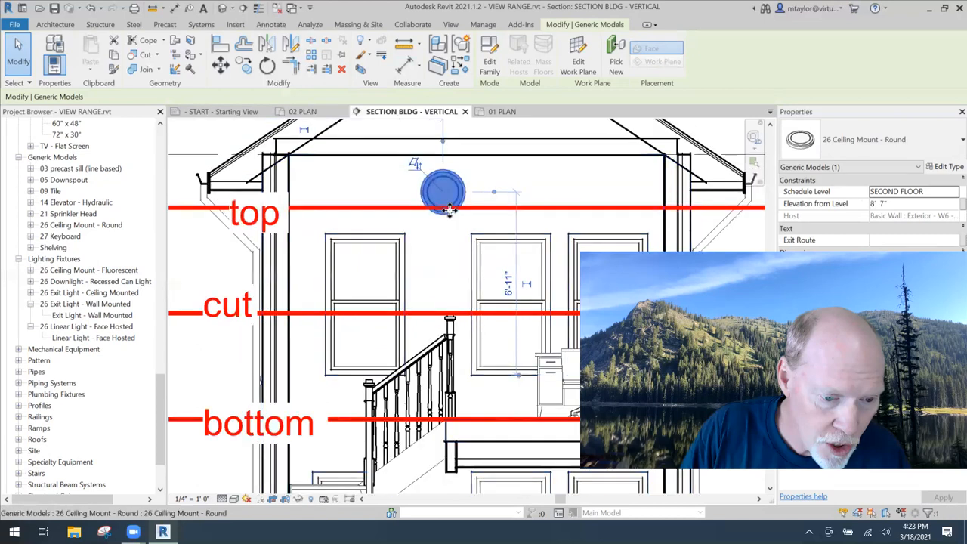
left_click(314, 113)
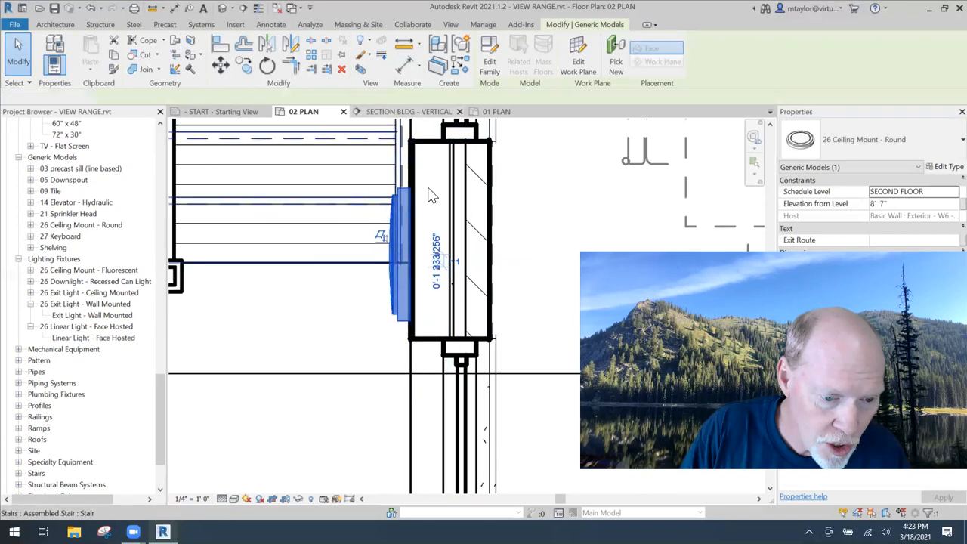
Raise the round light fully above the top line to an elevation of 9' 1", and check 02 PLAN
key("ctrl+Tab")
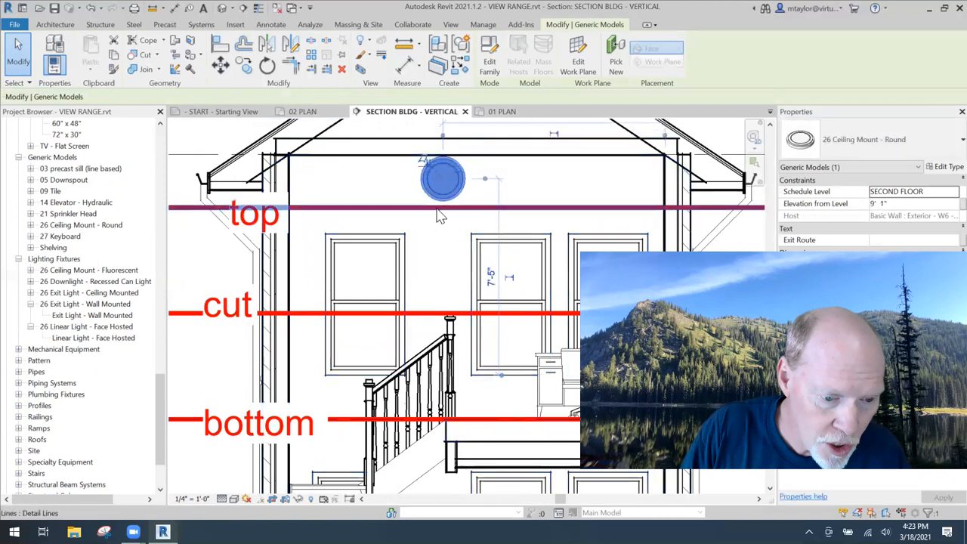
scroll(373, 250, "down", 2)
left_click(302, 111)
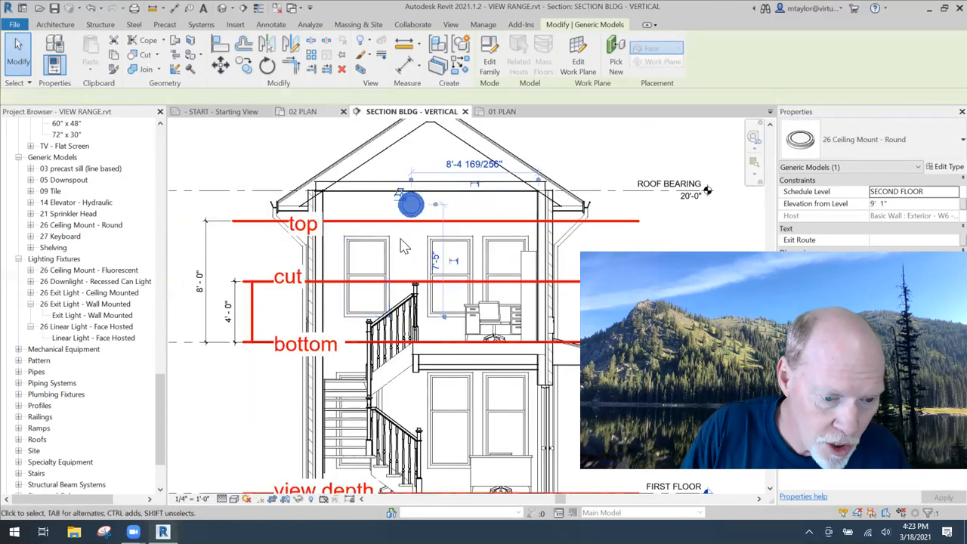
scroll(341, 309, "down", 5)
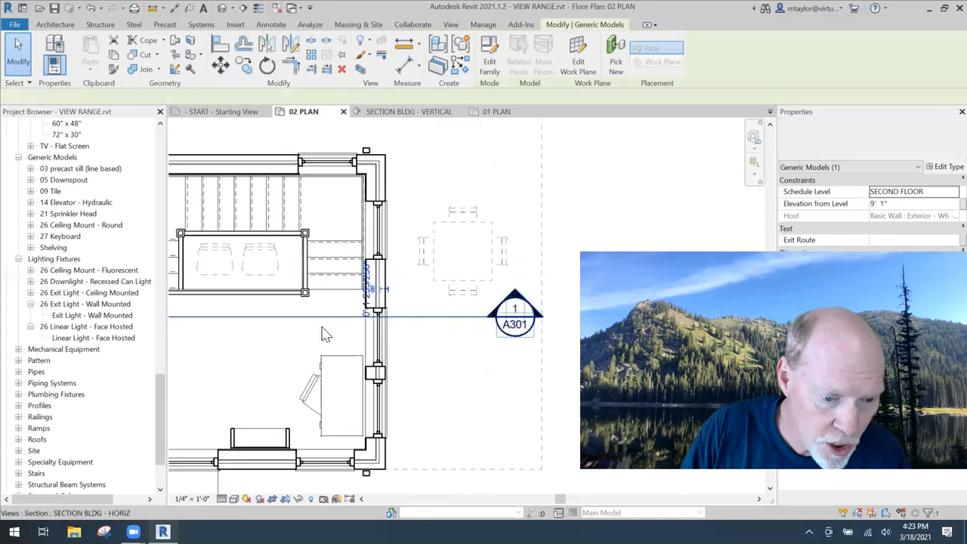
scroll(381, 322, "down", 4)
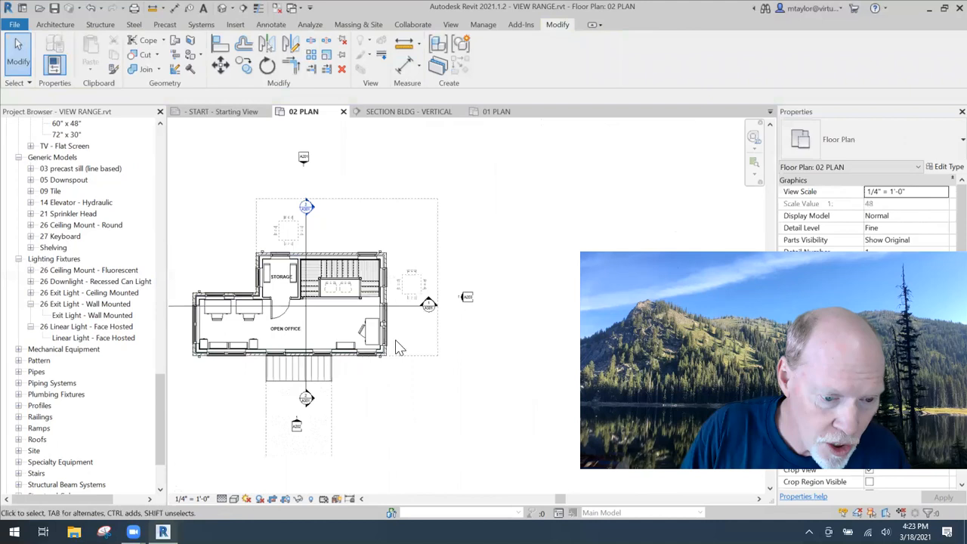
Review the round light against the top, cut, bottom and view depth lines in the vertical section, and return to 02 PLAN
left_click(406, 111)
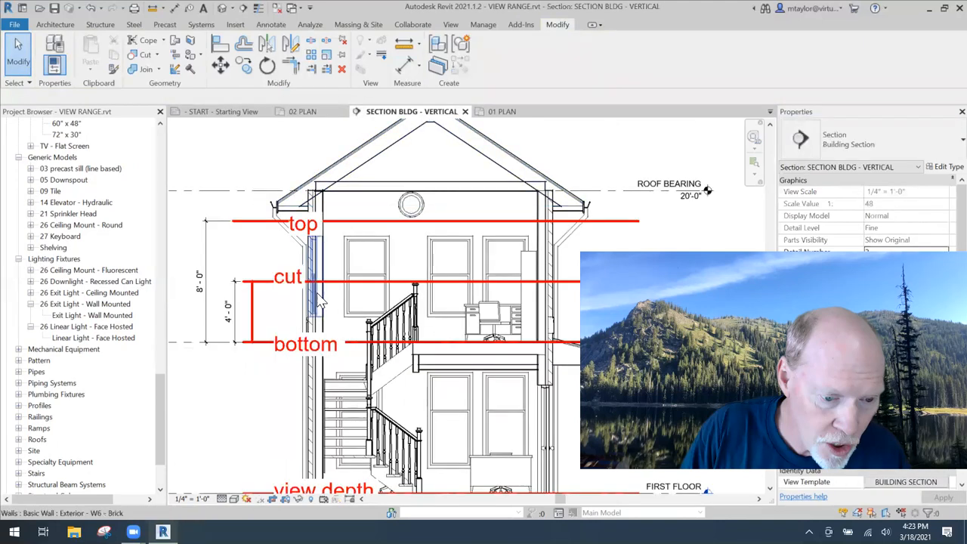
scroll(255, 352, "up", 2)
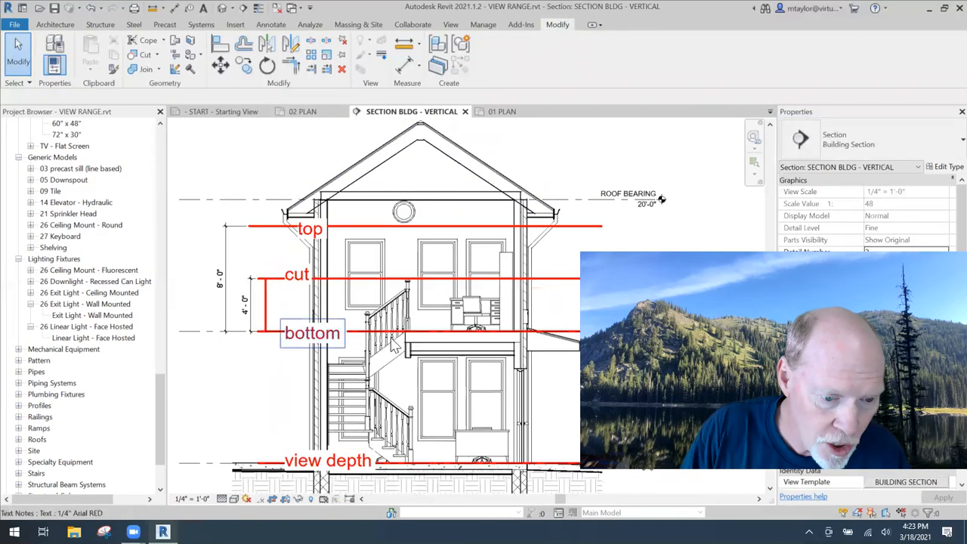
middle_click_drag(457, 302, 394, 302)
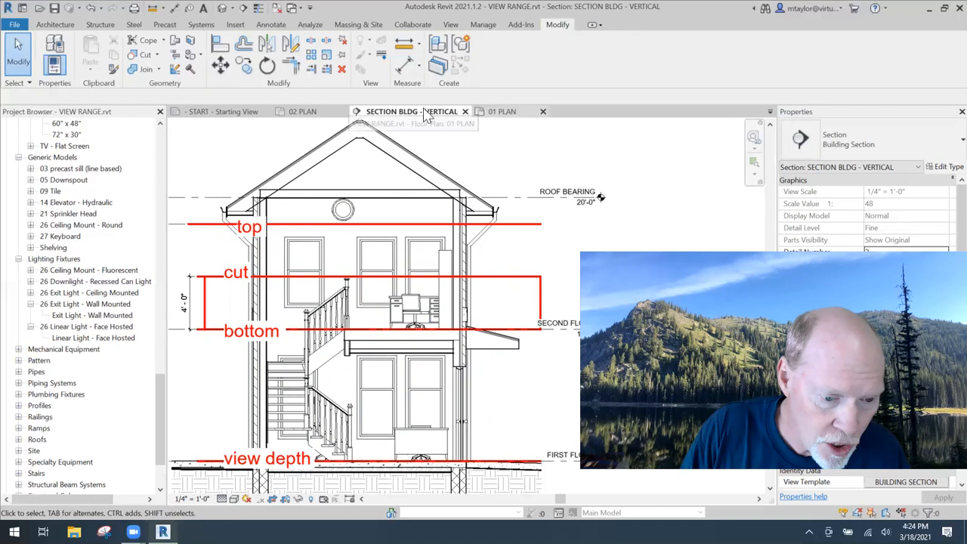
left_click(298, 111)
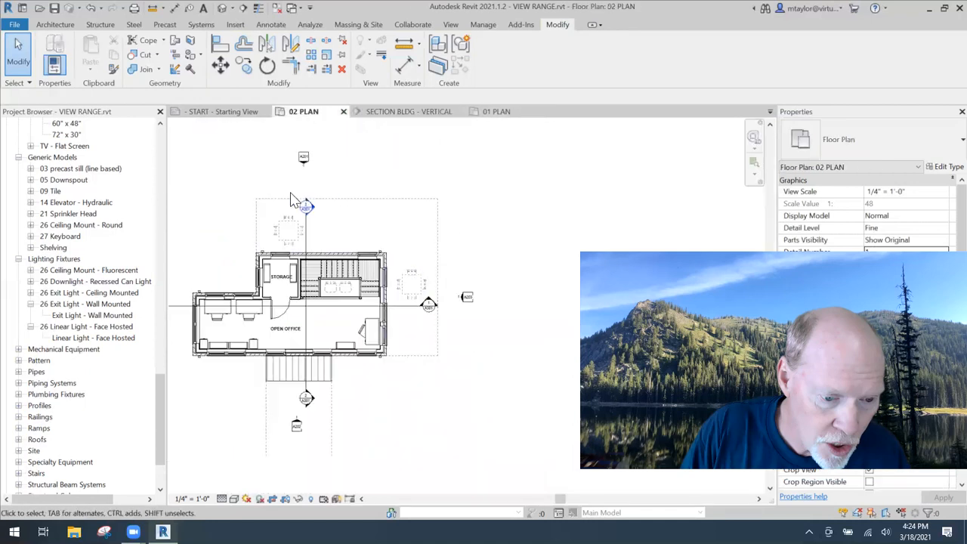